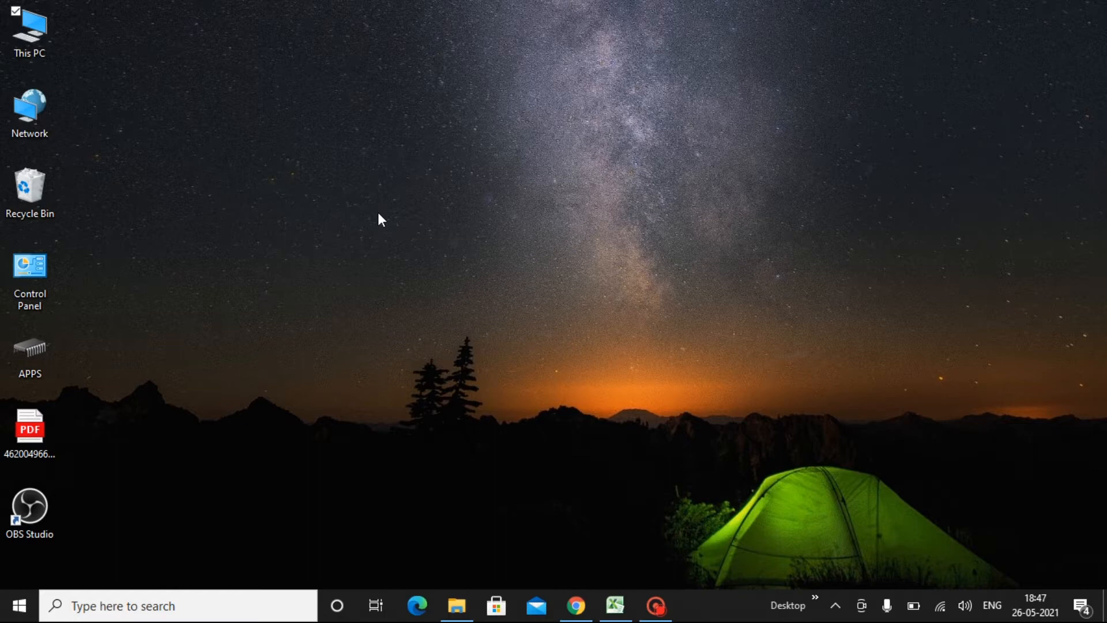
Switch to the Excel workbook and review the city names listed in column B of Sheet2, from New York to Chicago.
click(615, 617)
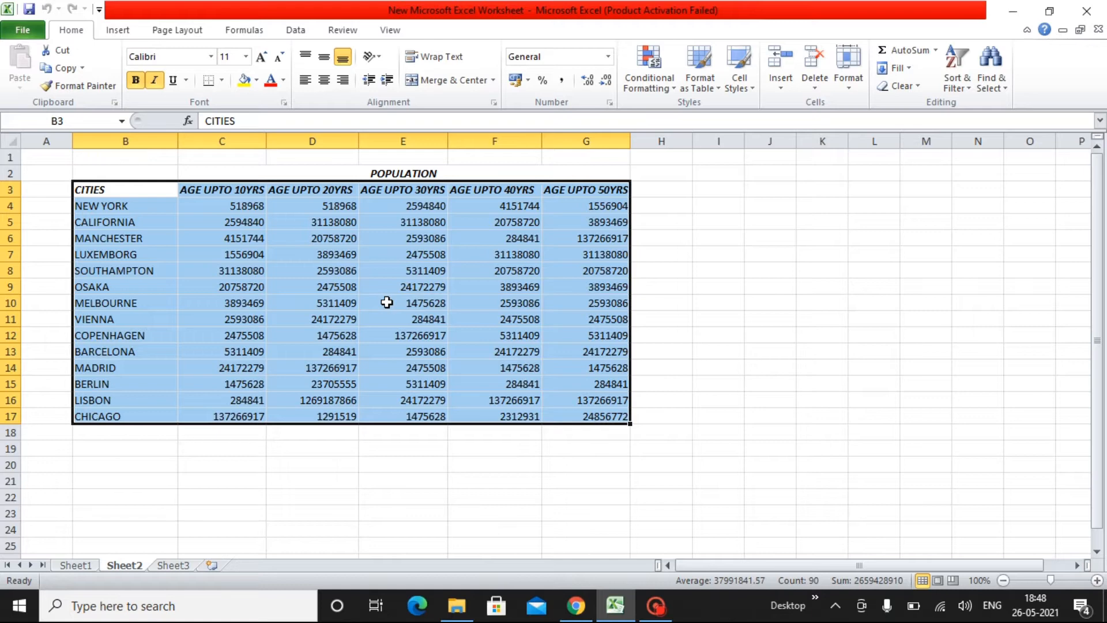
click(114, 192)
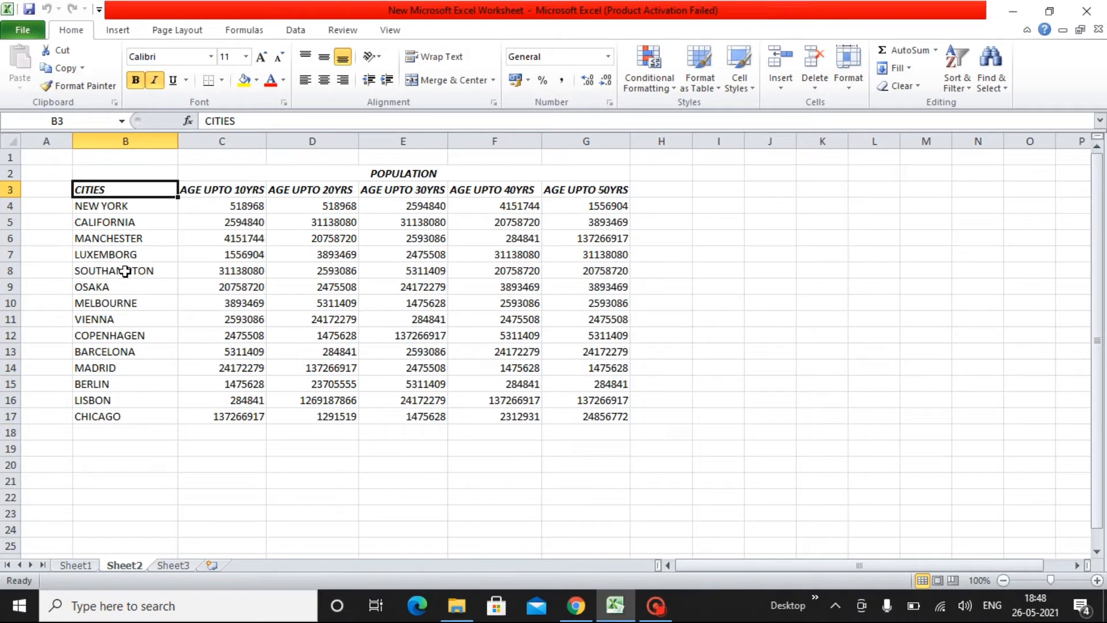
key(Down)
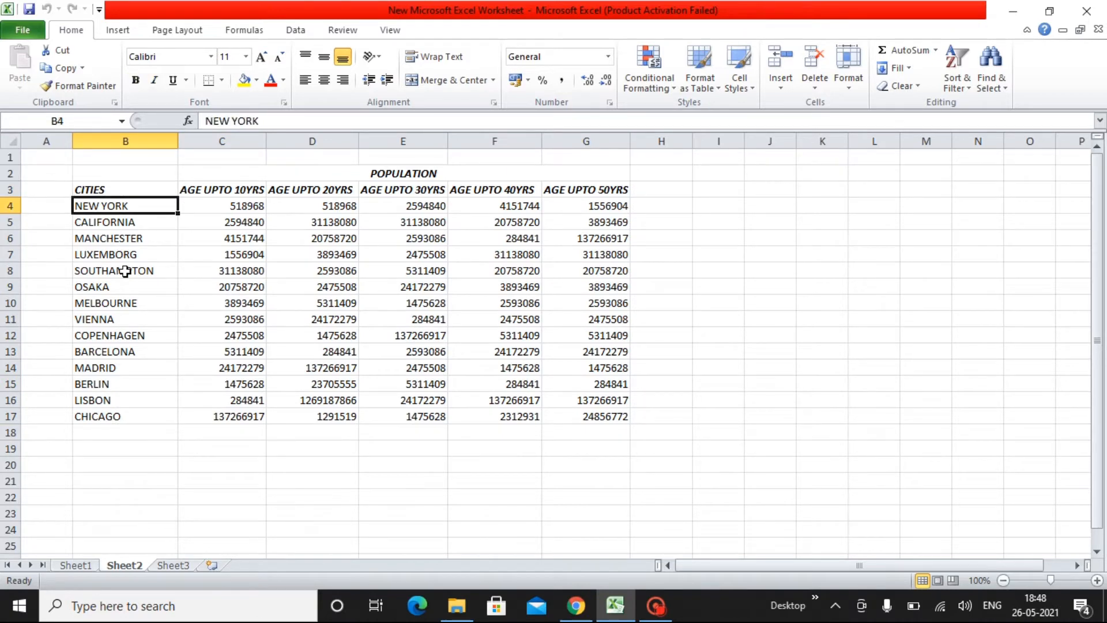
key(Down)
key(Down)
key(Down)
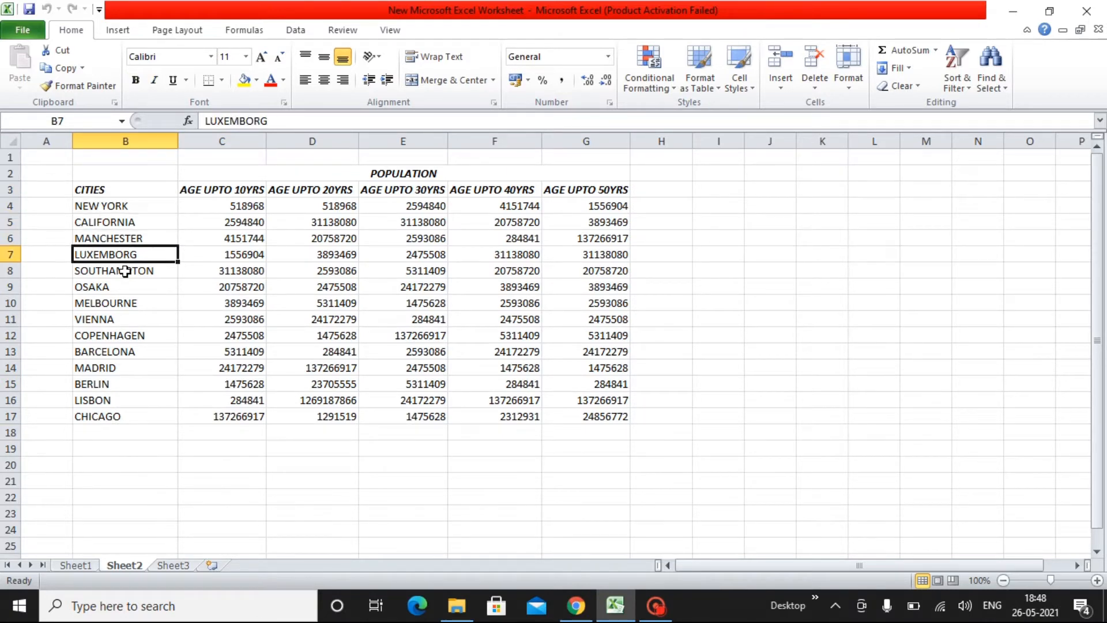
key(Down)
key(Down)
key(Down)
key(Down)
key(Down)
key(Down)
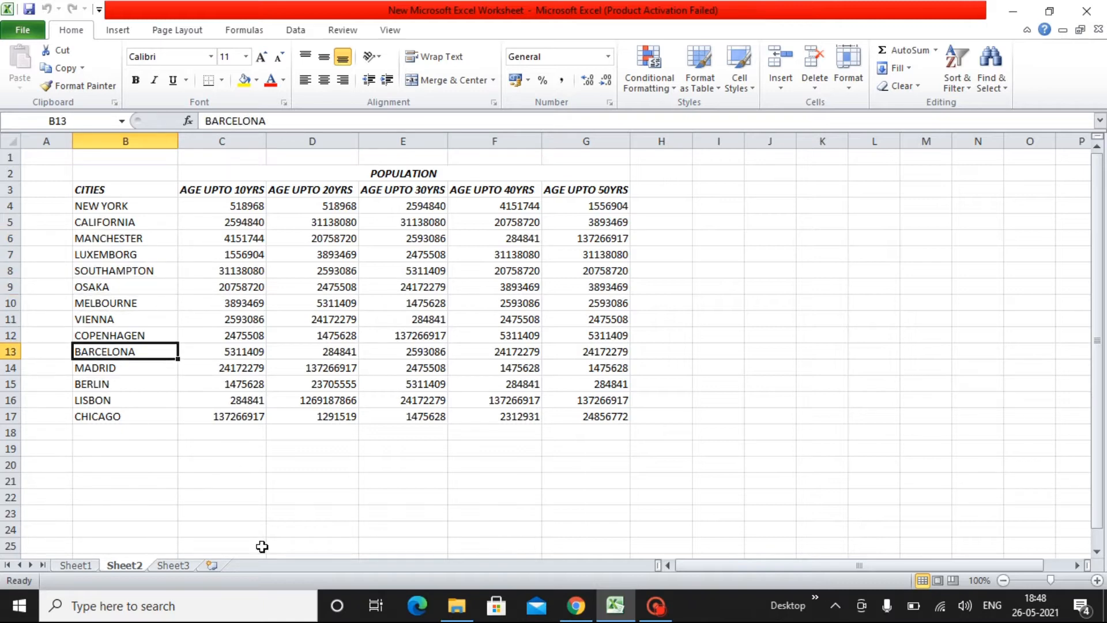
key(Down)
key(Down)
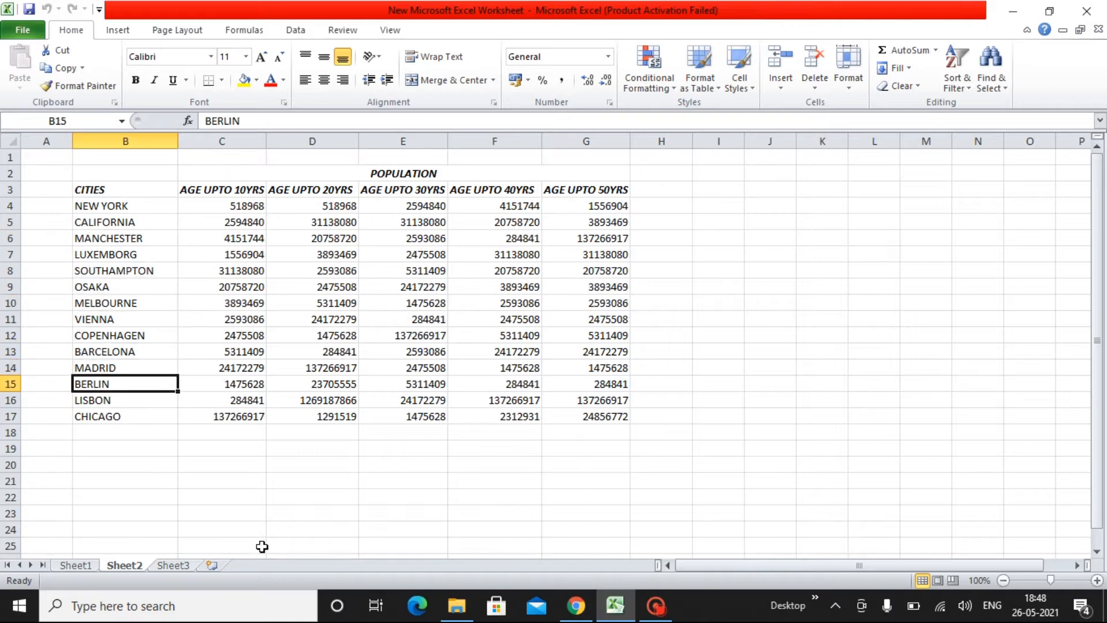
key(Down)
key(Down)
Examine the population figures in the AGE UPTO 10YRS column for the listed cities.
key(Right)
key(Up)
key(Up)
key(Up)
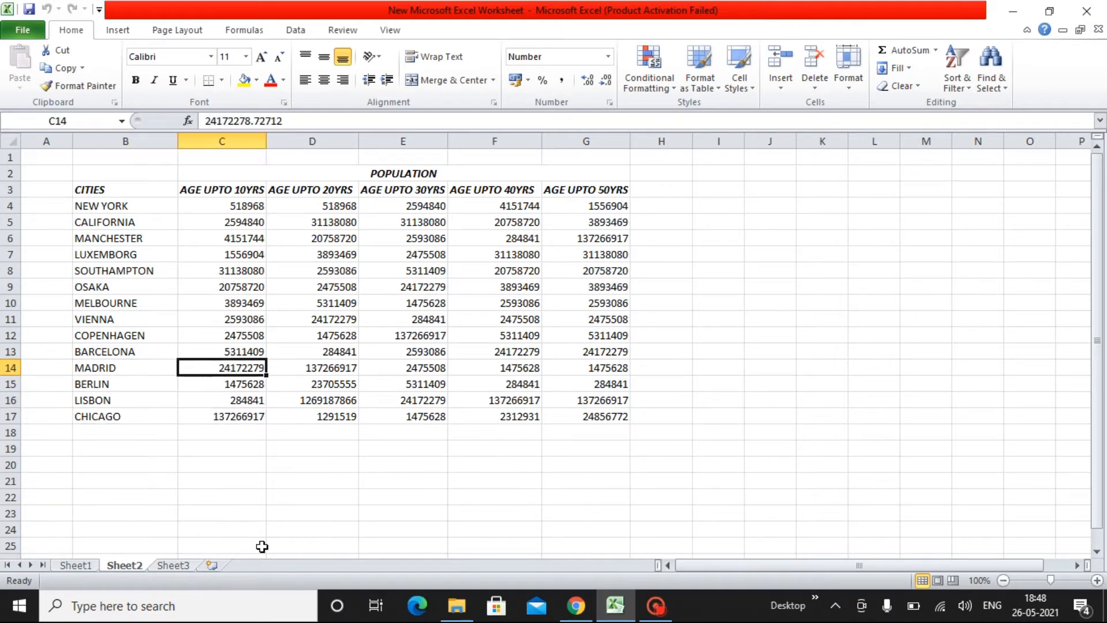
key(Up)
key(Up)
key(Up)
key(Up)
key(Up)
key(Up)
key(Up)
key(Up)
key(Up)
key(Up)
key(Up)
key(Up)
key(Down)
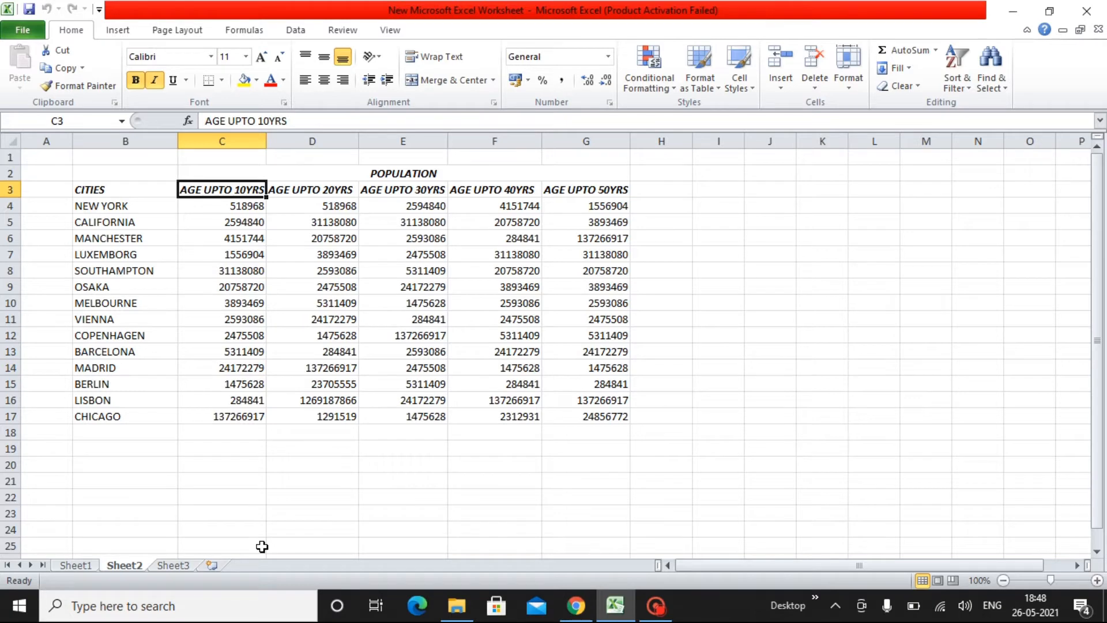
key(Down)
key(Down)
key(Up)
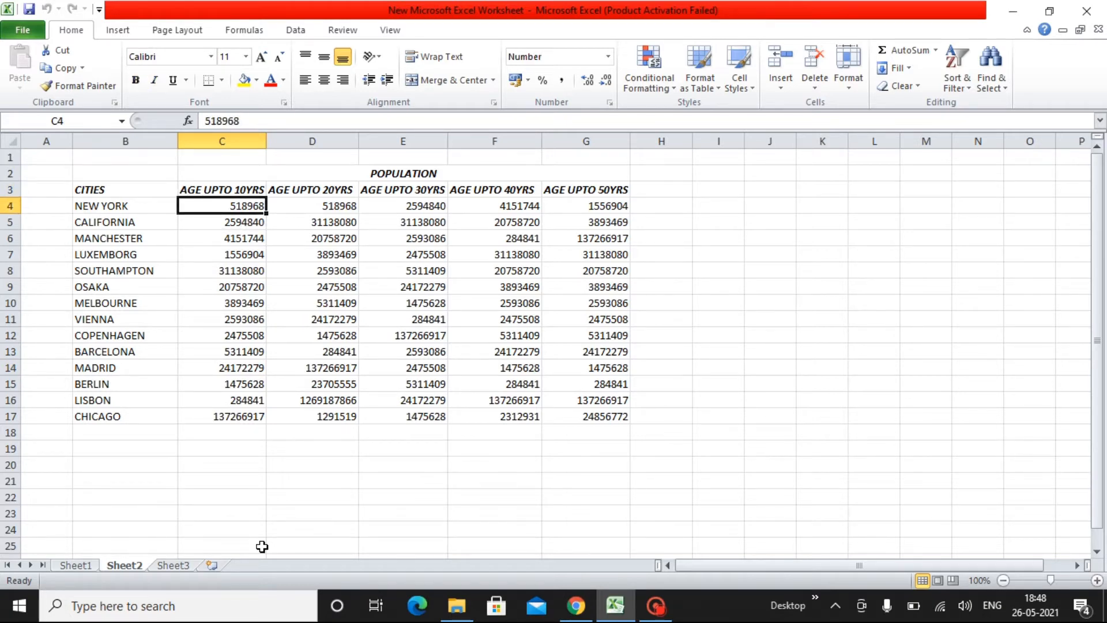
key(Down)
key(Up)
key(Down)
key(Down)
key(Down)
key(Down)
key(Down)
key(Down)
key(Down)
key(Down)
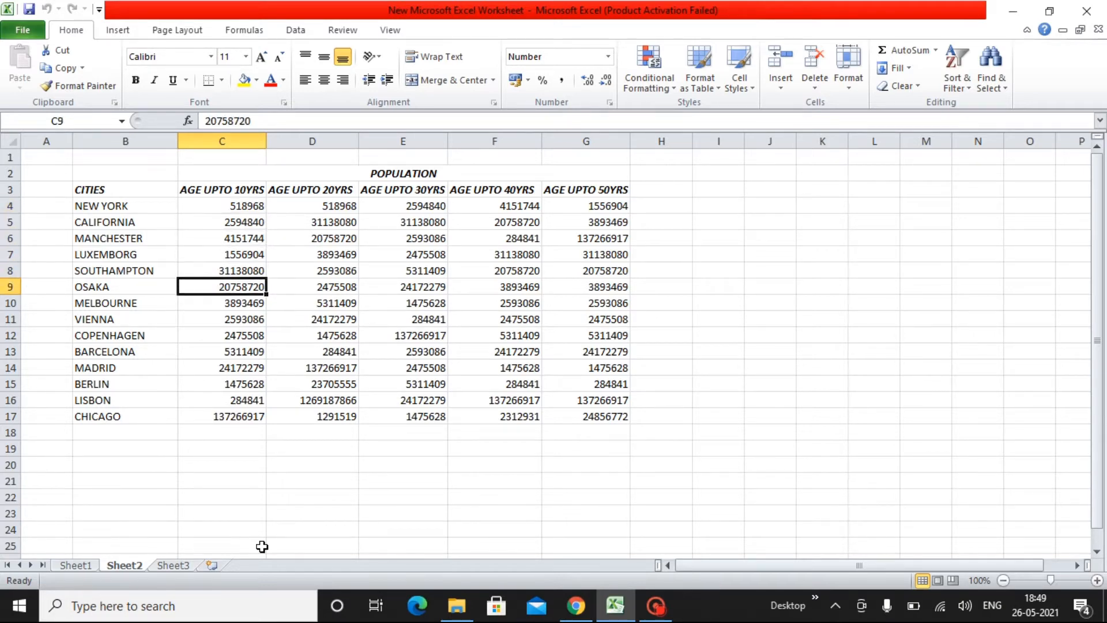
Examine the population figures in the AGE UPTO 20YRS column.
key(Right)
key(Up)
key(Up)
key(Up)
key(Up)
key(Up)
key(Up)
key(Up)
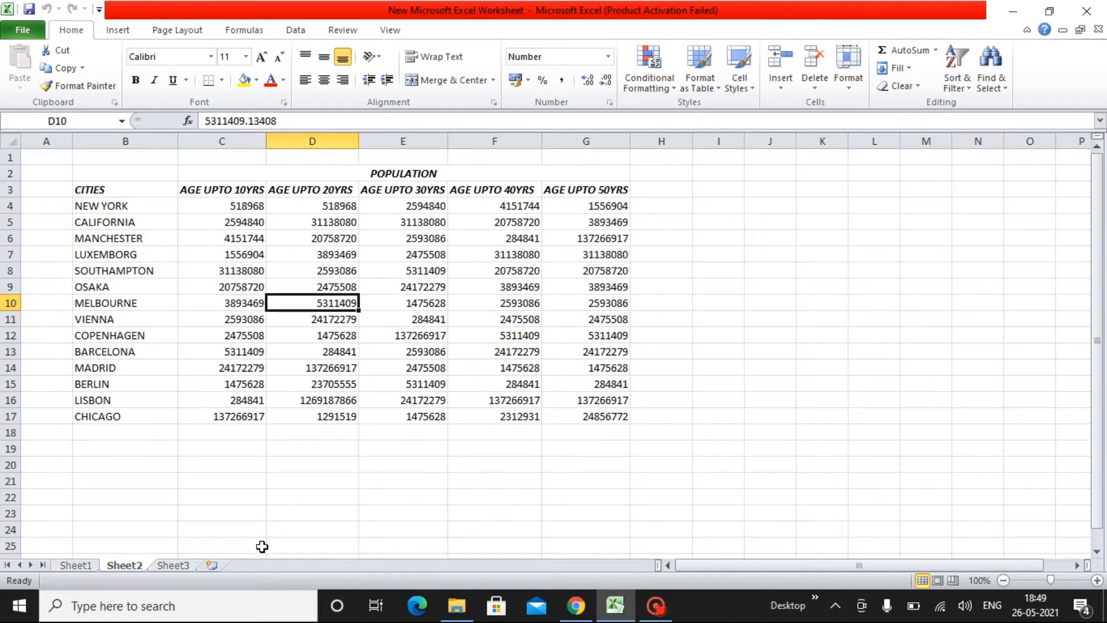
key(Up)
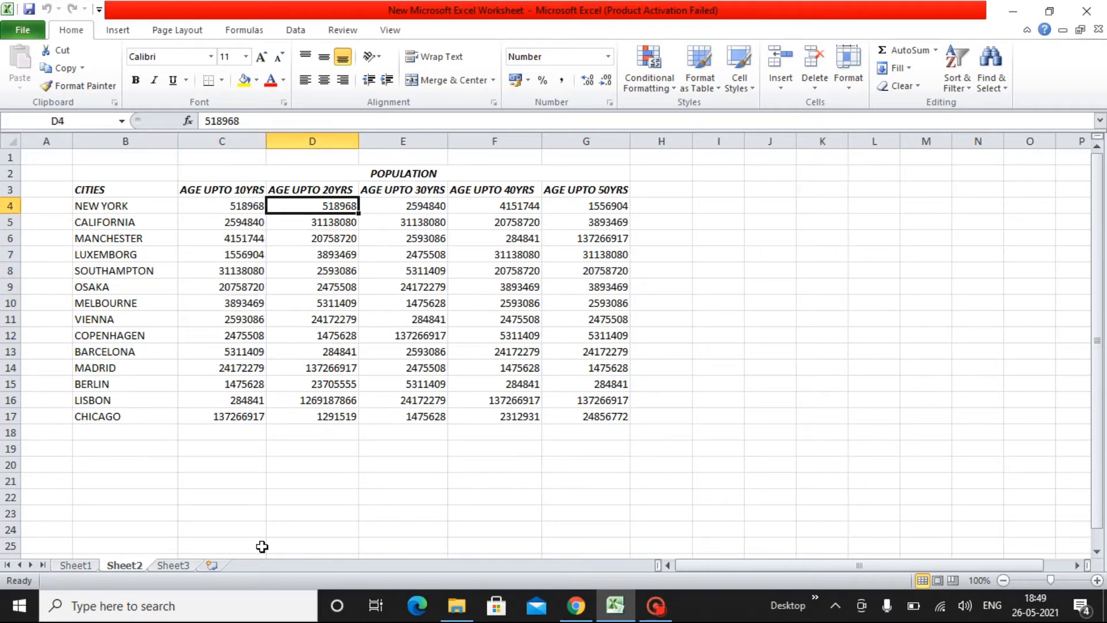
key(Down)
key(Down)
key(Down)
key(Down)
key(Down)
key(Down)
key(Down)
key(Down)
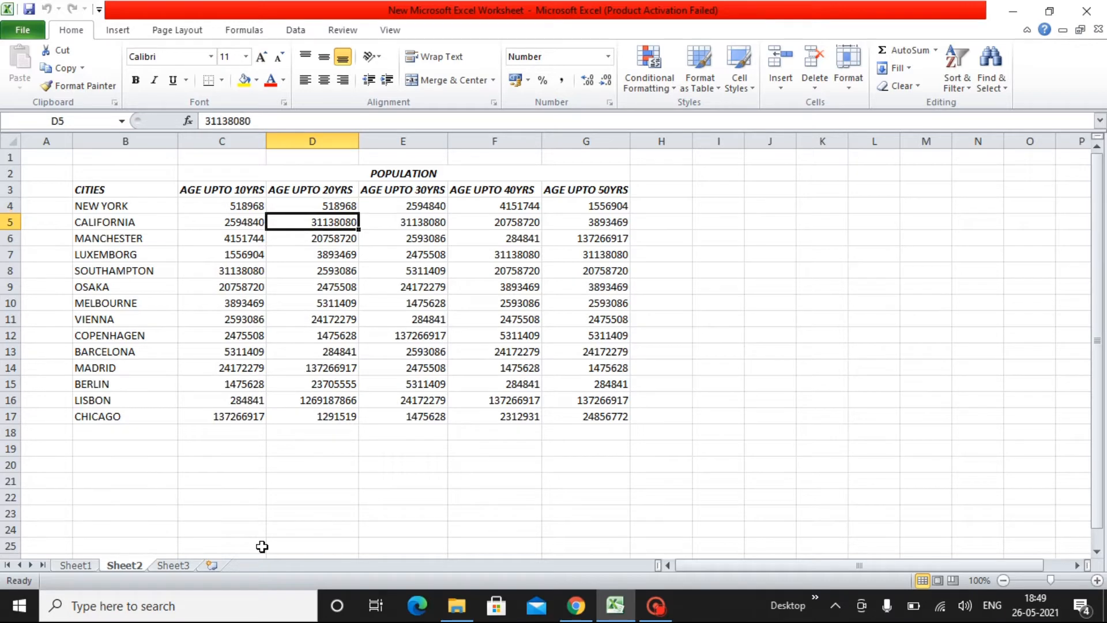
Look through the population figures in the AGE UPTO 30YRS column and across to the AGE UPTO 50YRS column.
key(Right)
key(Up)
key(Up)
key(Up)
key(Up)
key(Up)
key(Up)
key(Up)
key(Up)
key(Down)
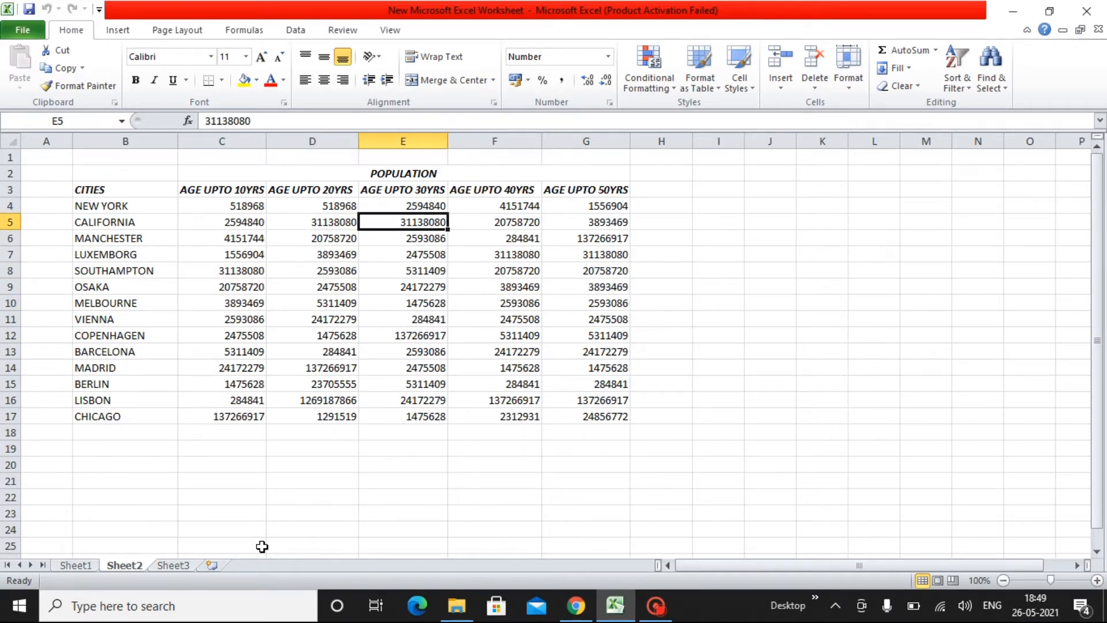
key(Down)
key(Right)
key(Right)
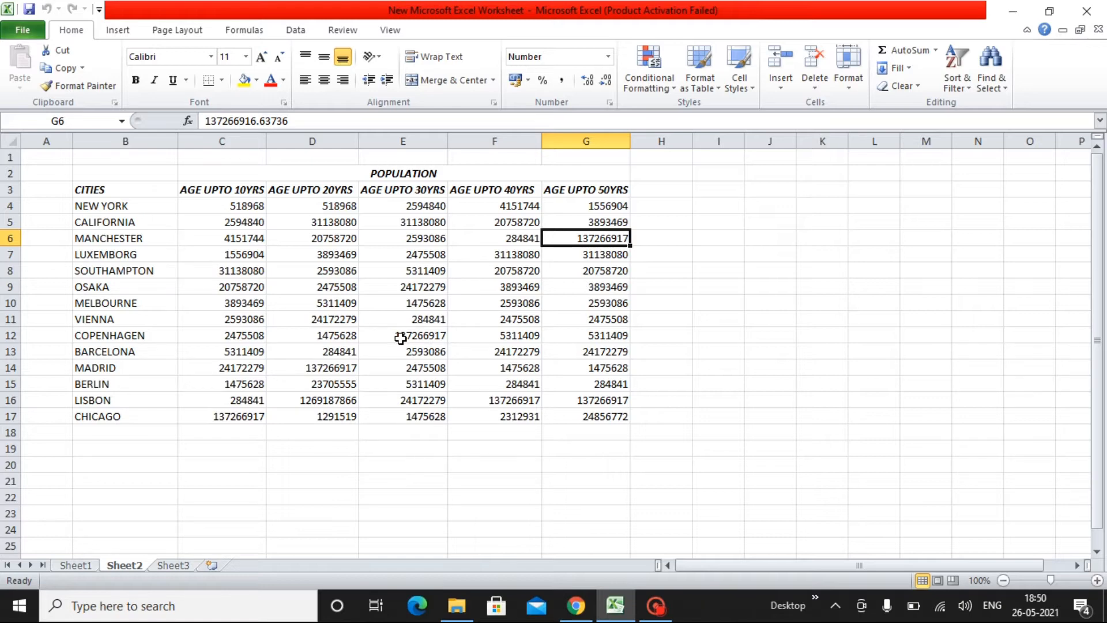
key(Down)
key(Right)
key(Right)
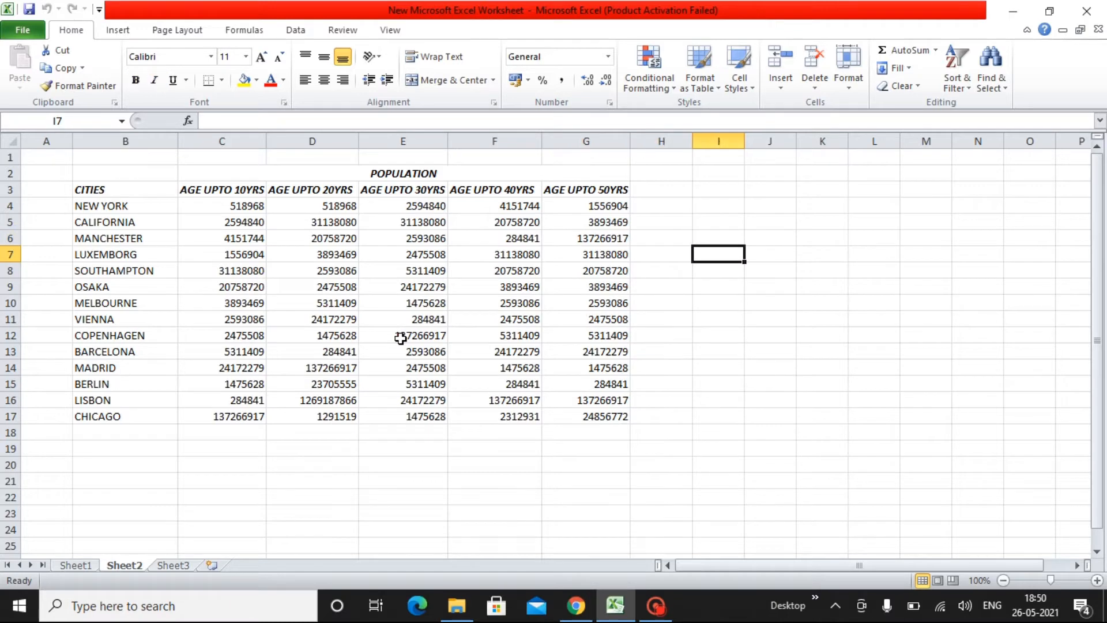
key(Up)
key(Up)
key(Up)
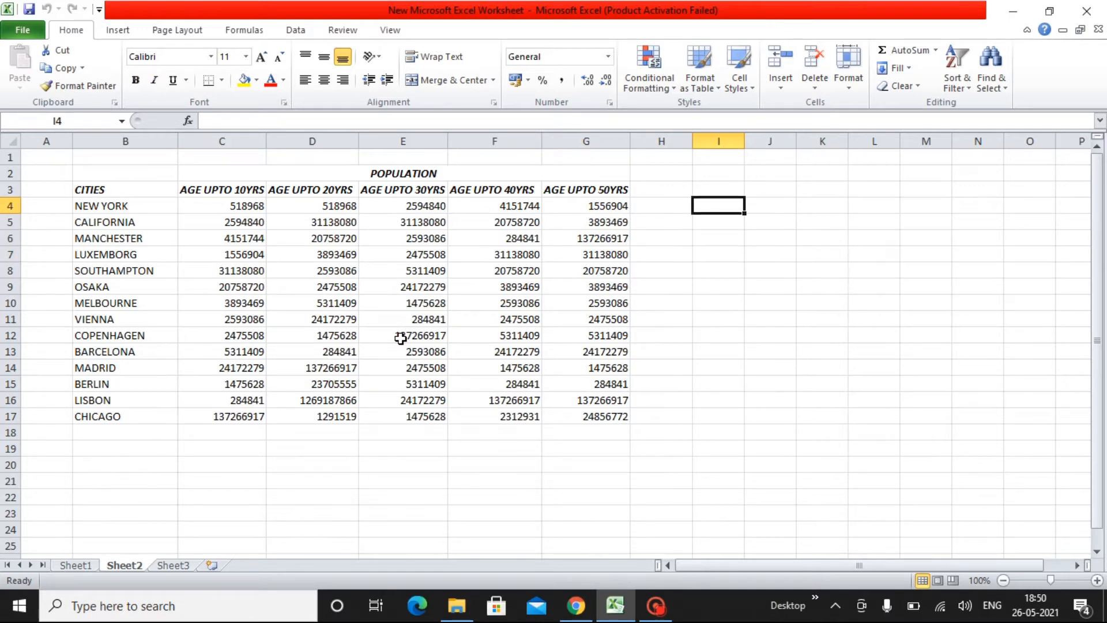
key(Up)
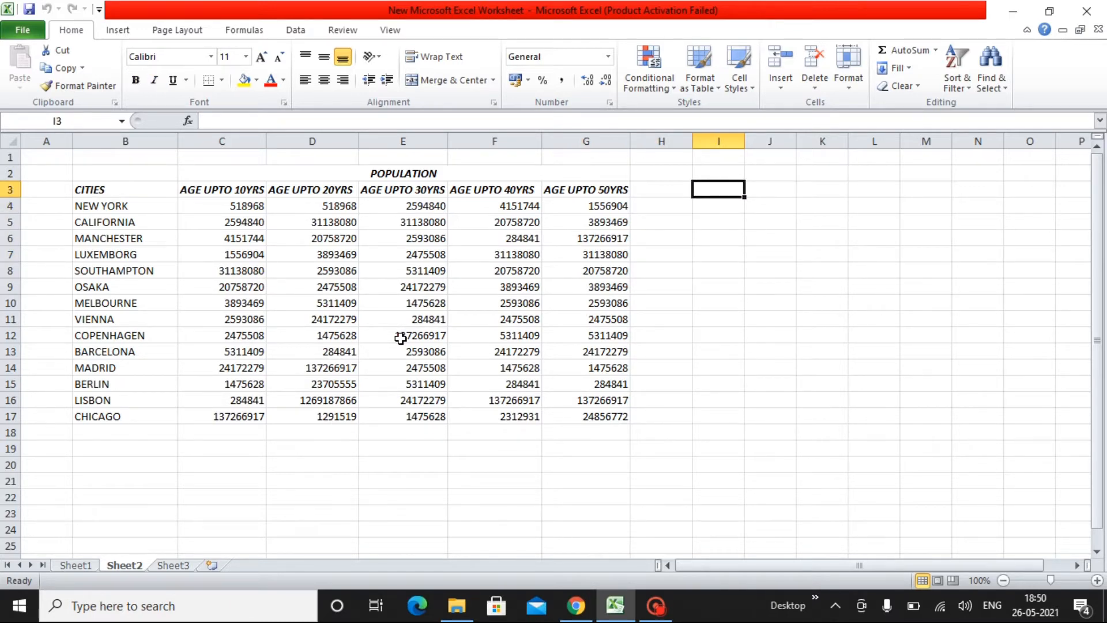
key(Left)
key(Left)
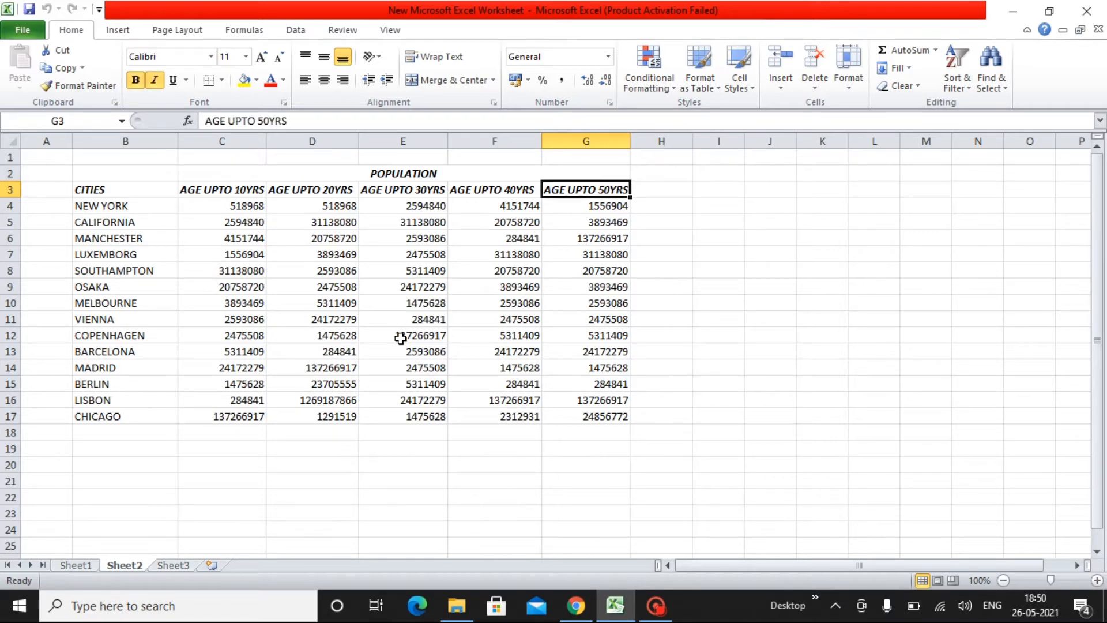
Insert a SUM function in cell H4 that adds New York's population figures in C4:G4.
key(Right)
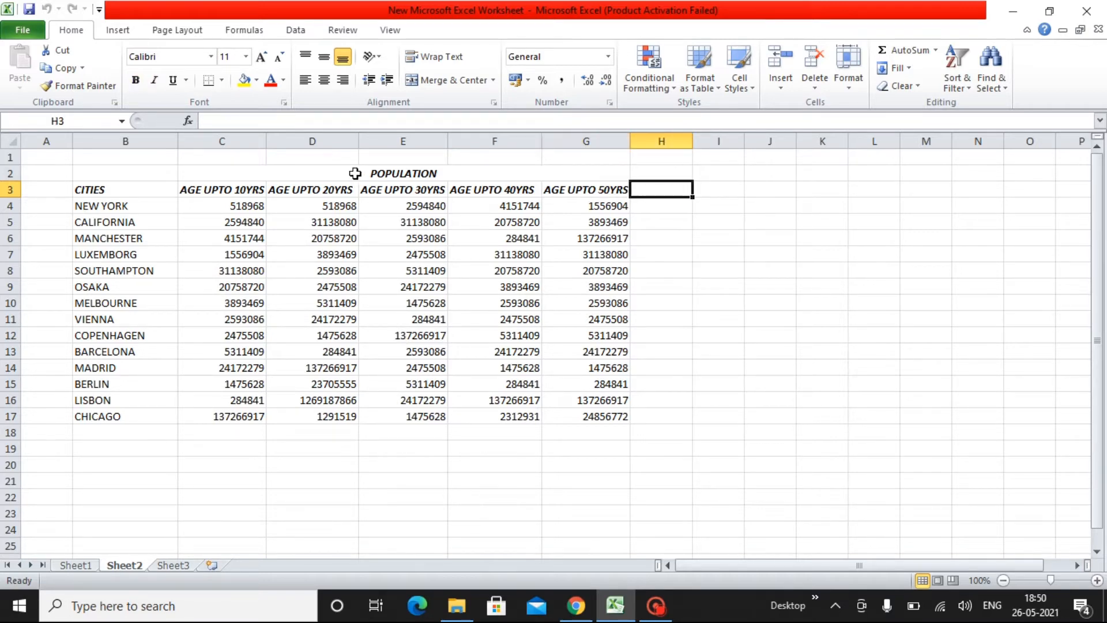
click(246, 33)
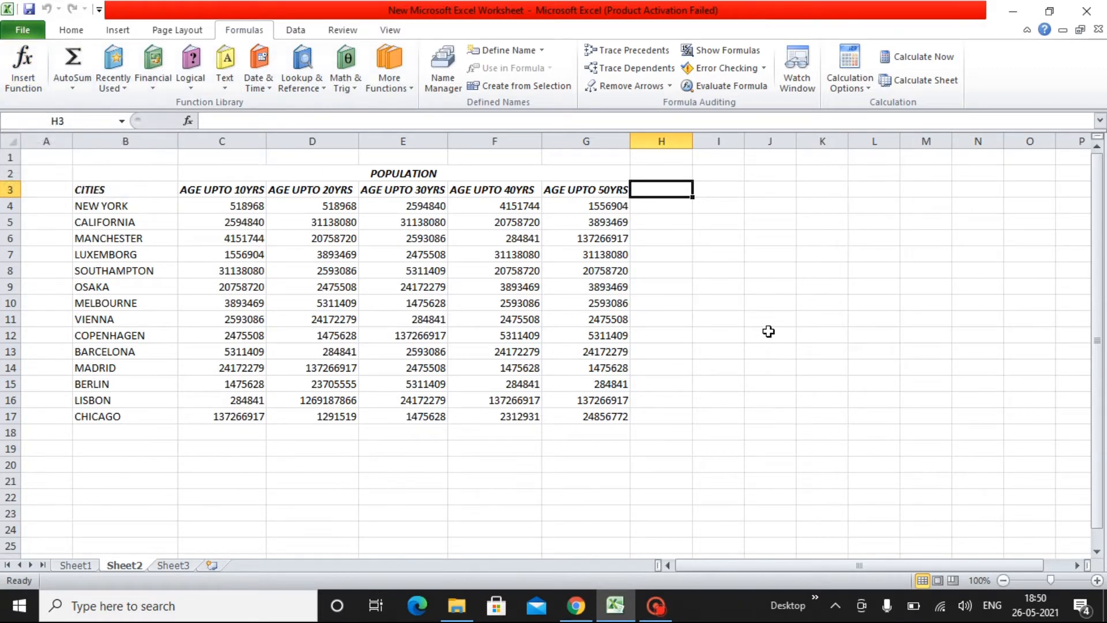
key(Down)
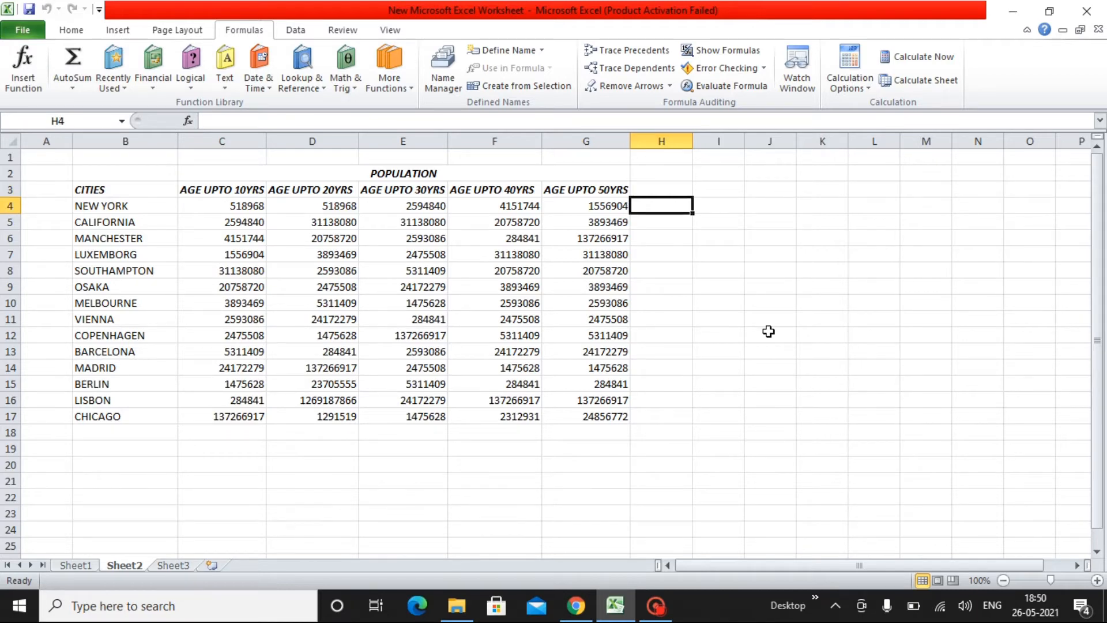
key(Right)
key(Left)
click(33, 84)
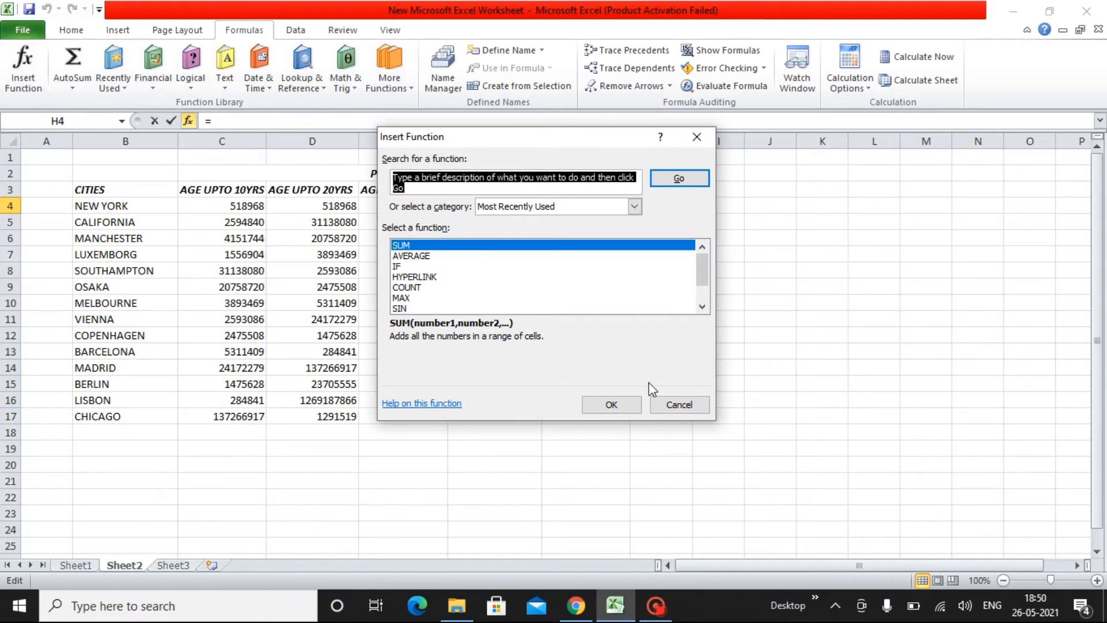
click(598, 407)
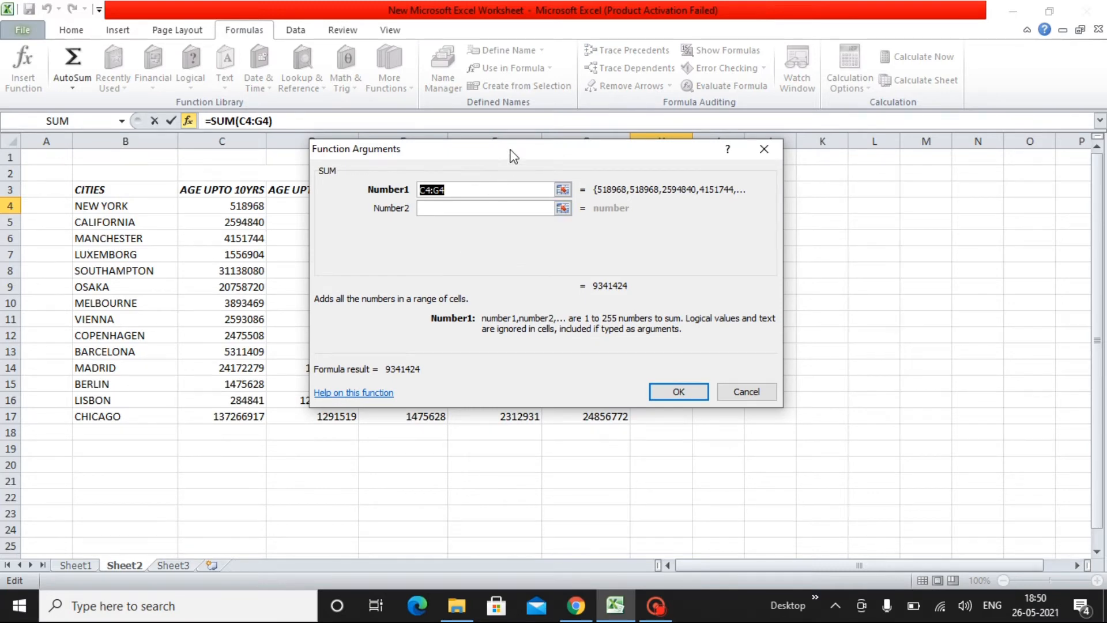
drag(513, 155, 515, 304)
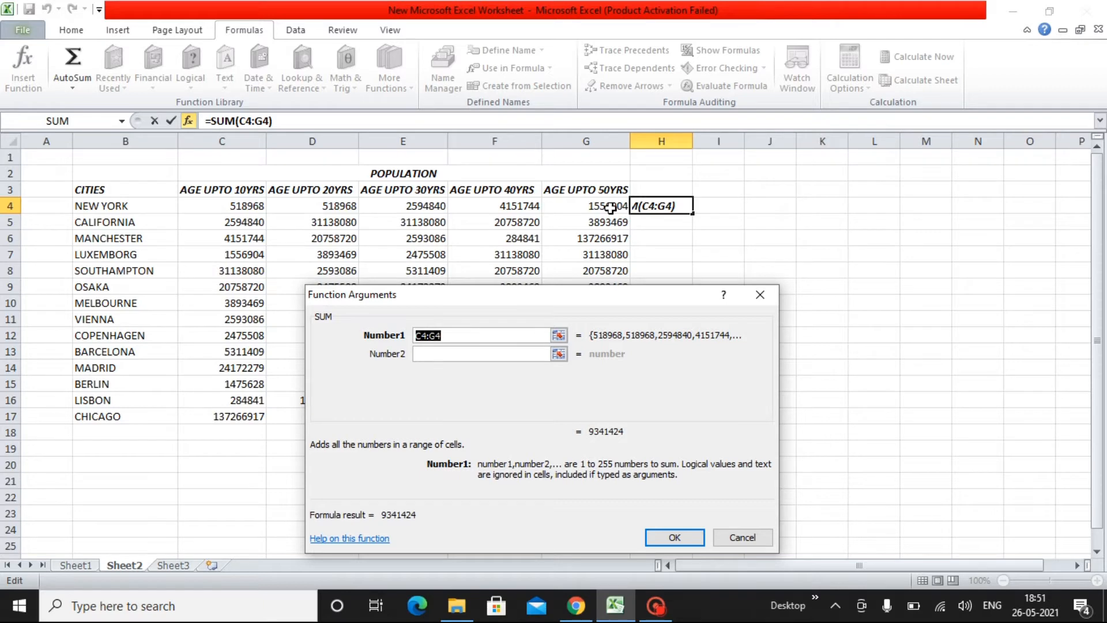
drag(254, 206, 584, 206)
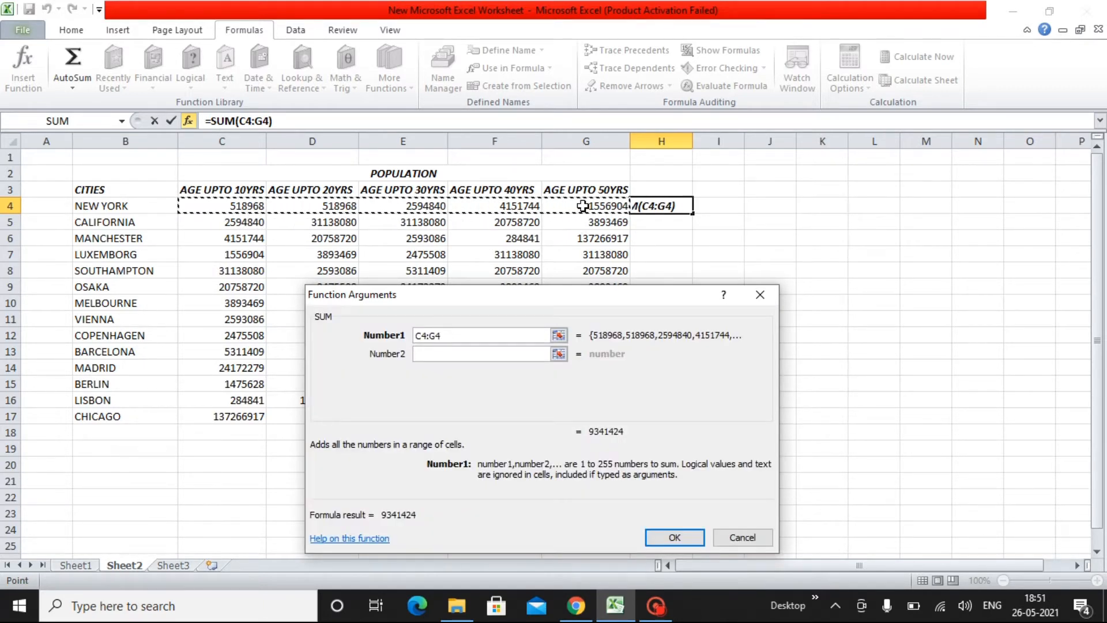
click(673, 539)
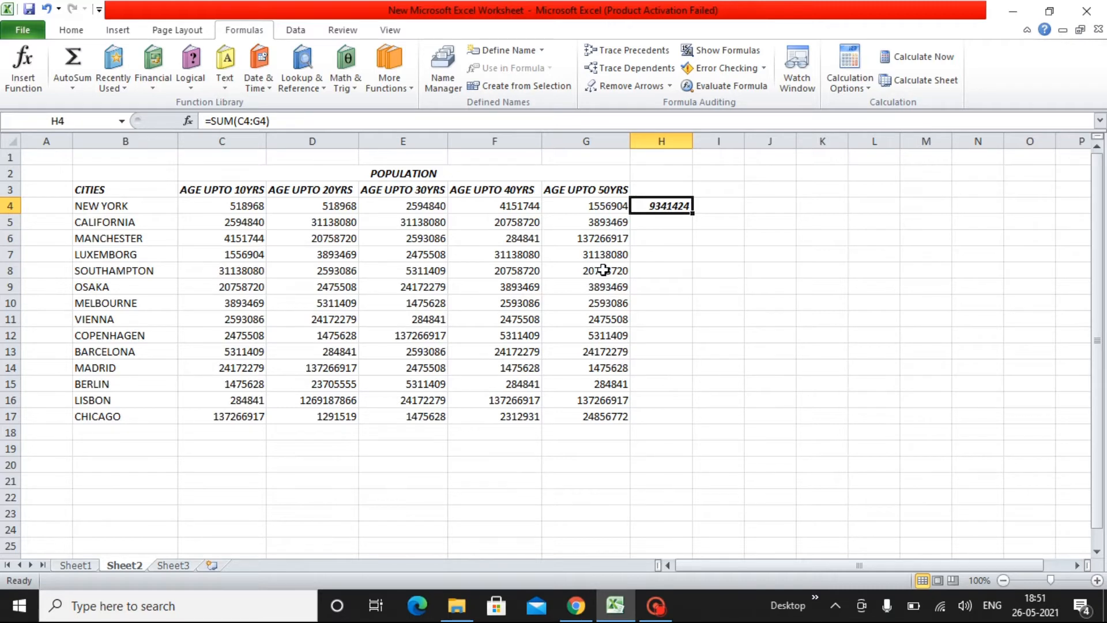
key(Down)
key(Down)
key(Left)
key(Right)
key(Left)
key(Right)
key(Left)
key(Right)
key(Up)
key(Up)
key(Down)
key(Down)
key(Down)
key(Down)
key(Up)
key(Up)
key(Up)
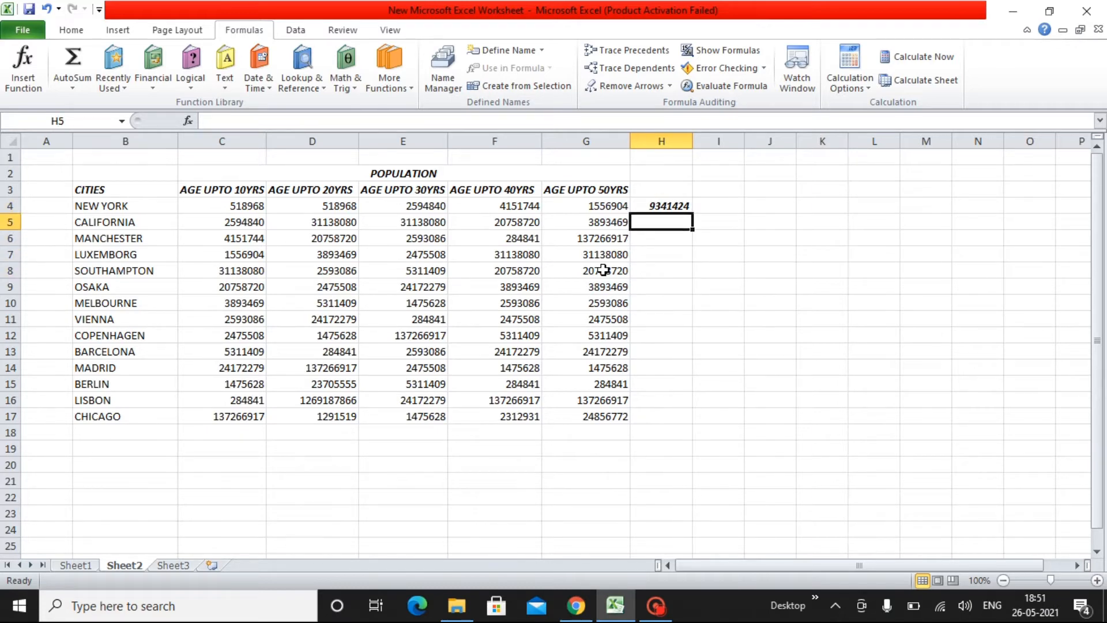
Fill the SUM formula in H4 down through H17 to total the remaining cities' populations.
key(Left)
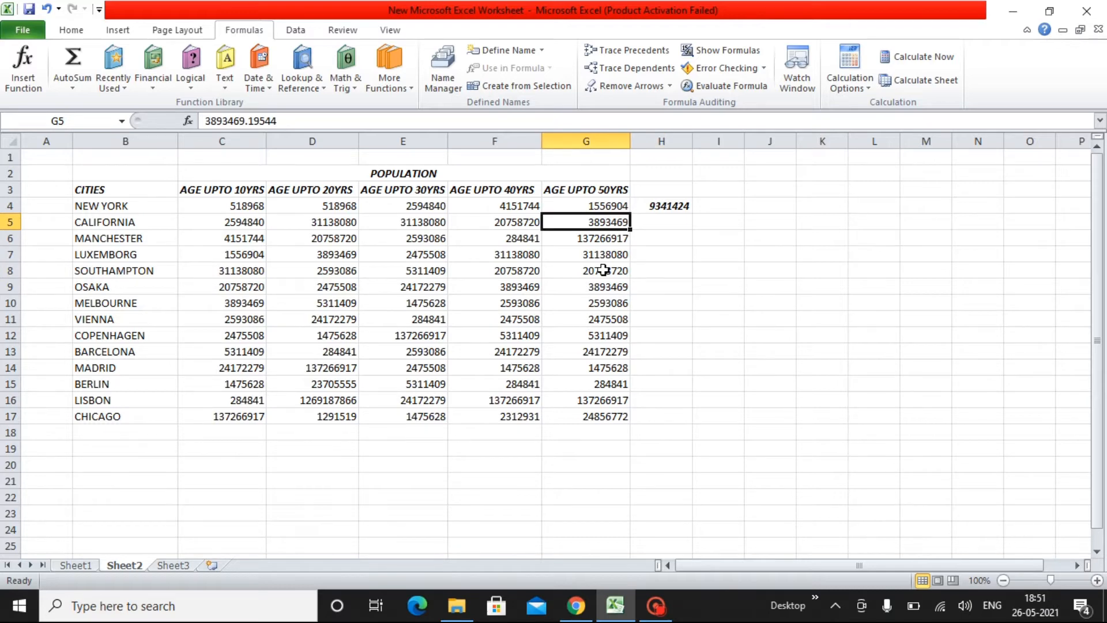
key(ctrl+Down)
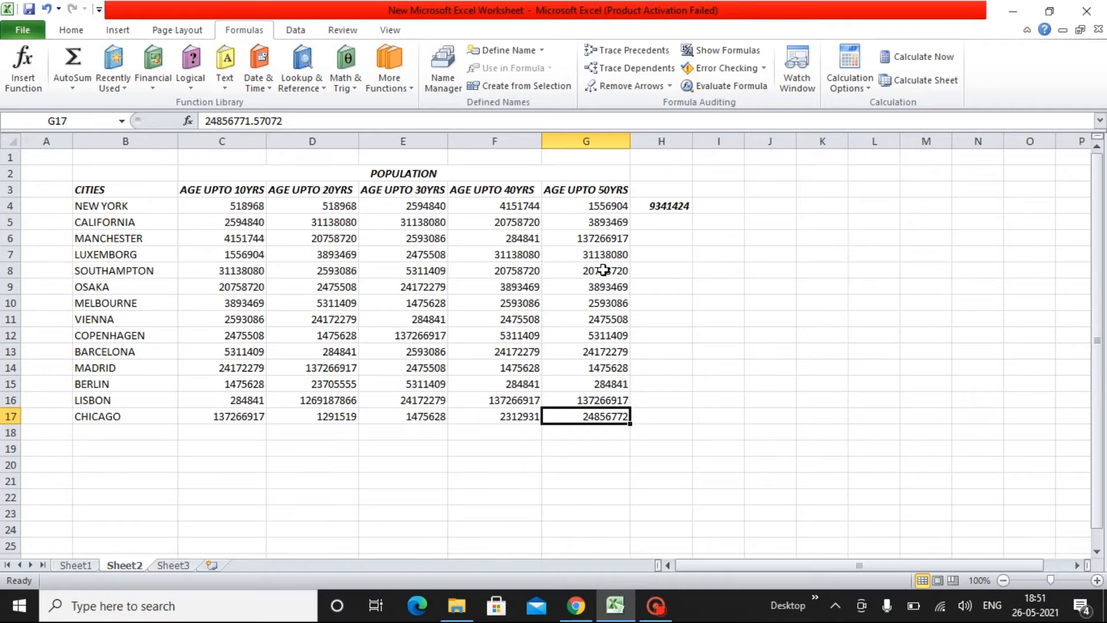
key(Right)
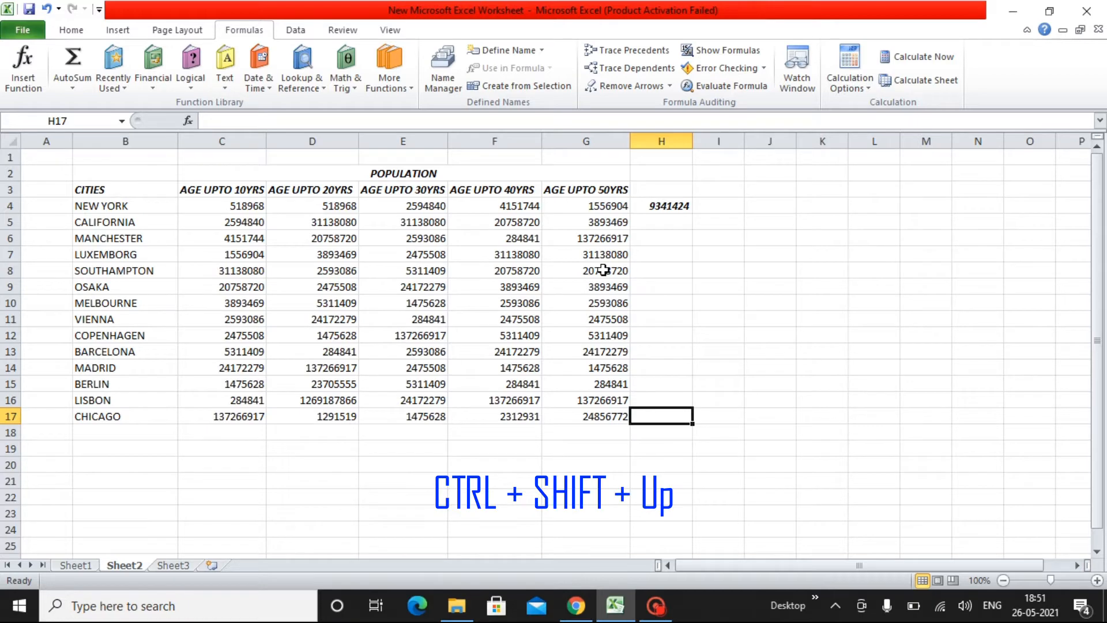
key(ctrl+shift+Up)
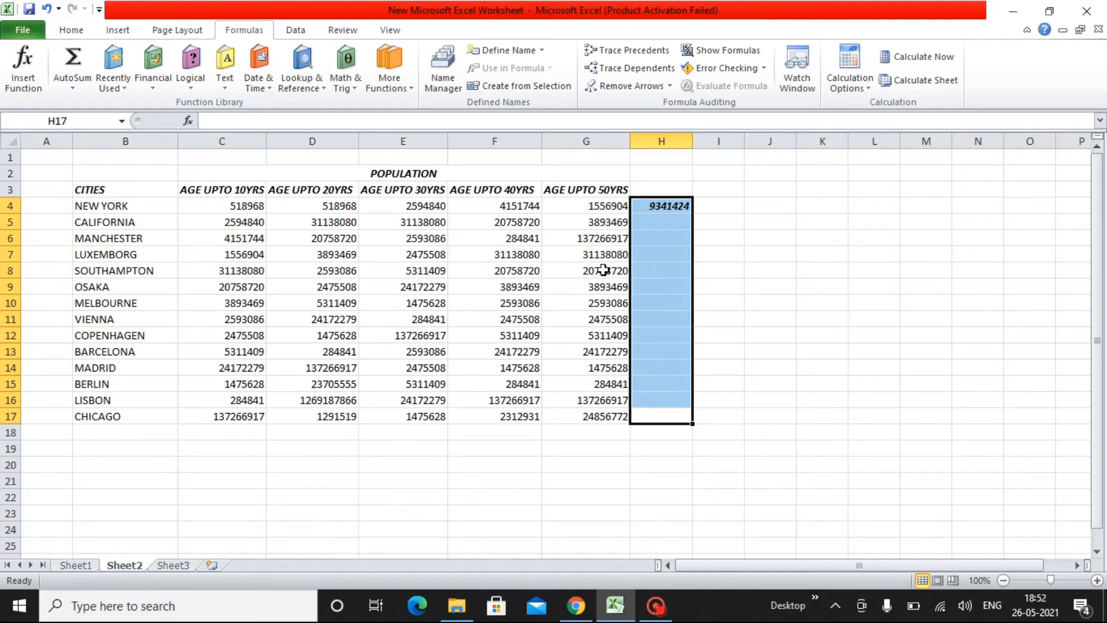
key(ctrl+shift+Up)
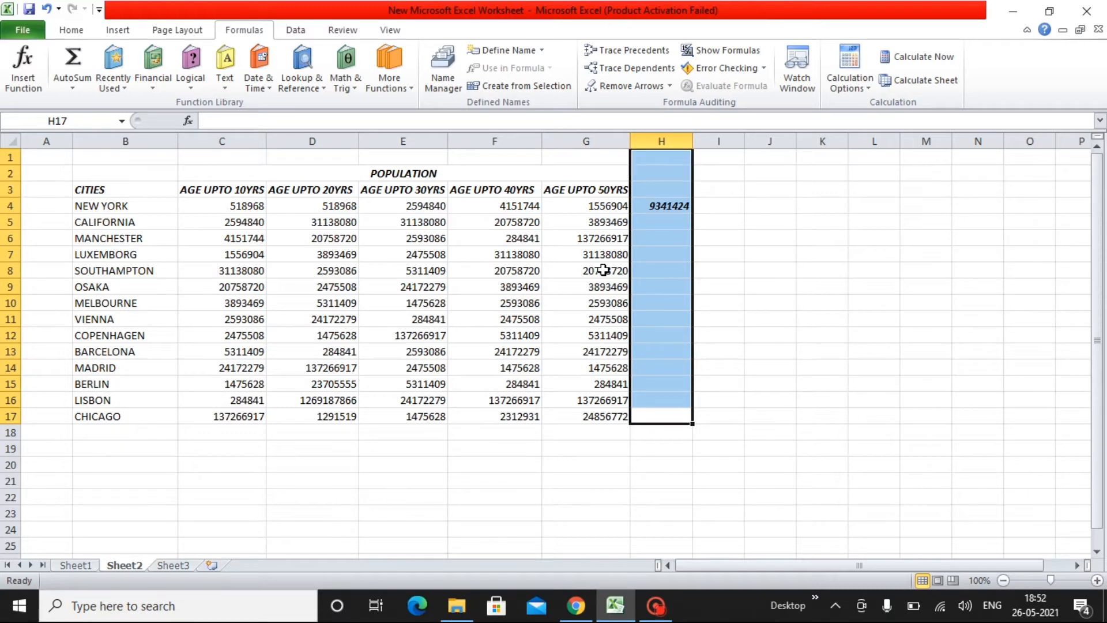
key(Down)
key(Up)
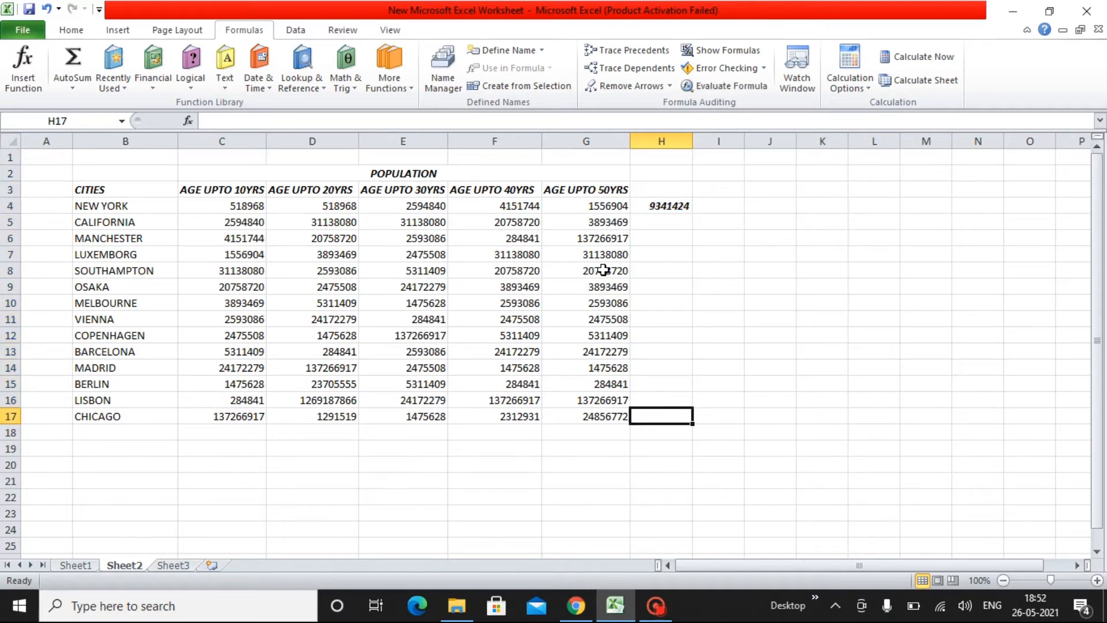
key(ctrl+shift+Up)
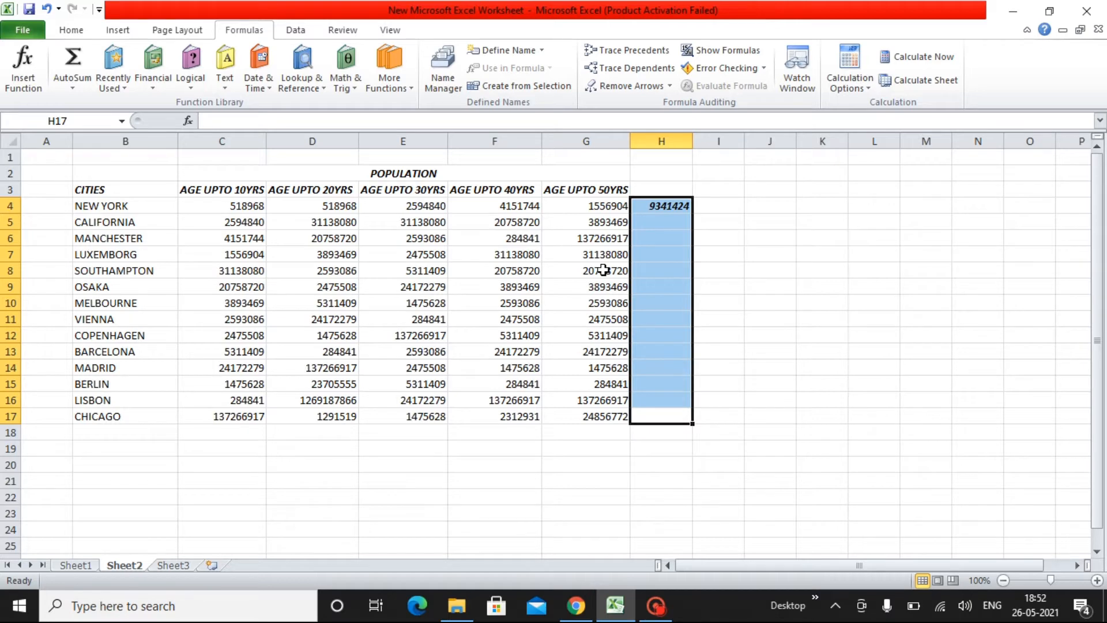
key(ctrl+d)
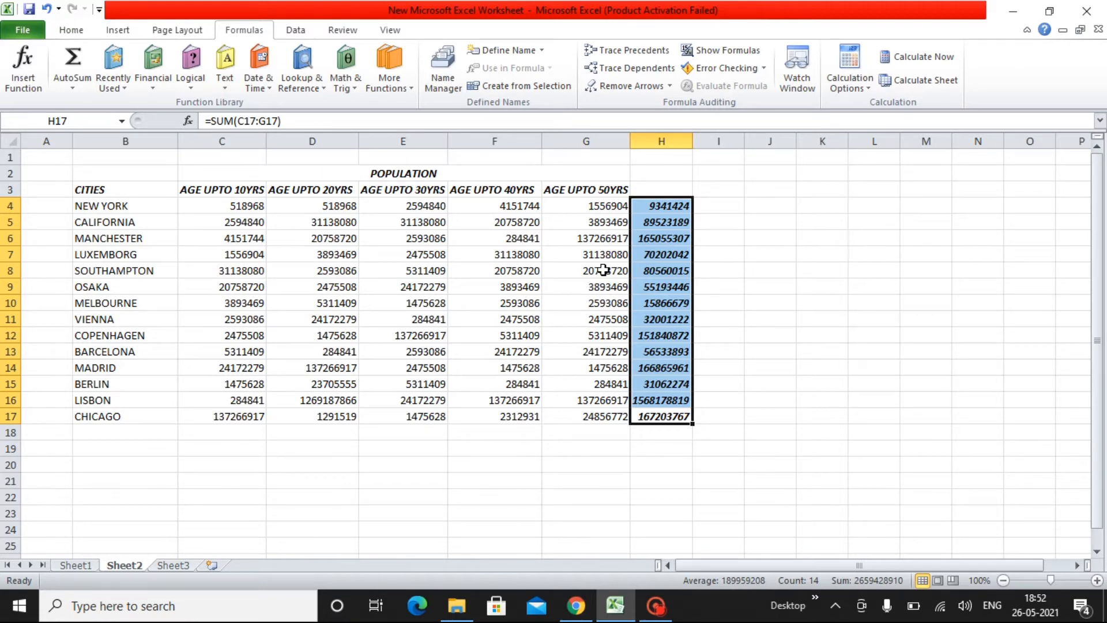
Insert a SUM function in cell C18 that adds the AGE UPTO 10YRS figures in C4:C17.
key(Left)
key(Down)
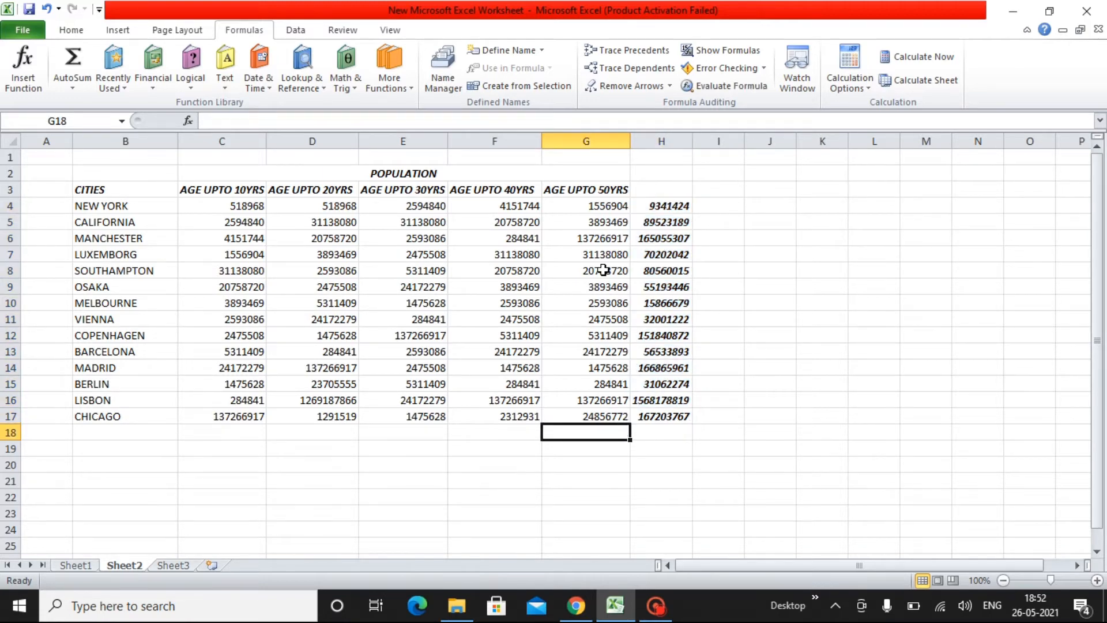
key(Left)
key(Left)
key(Left)
key(Left)
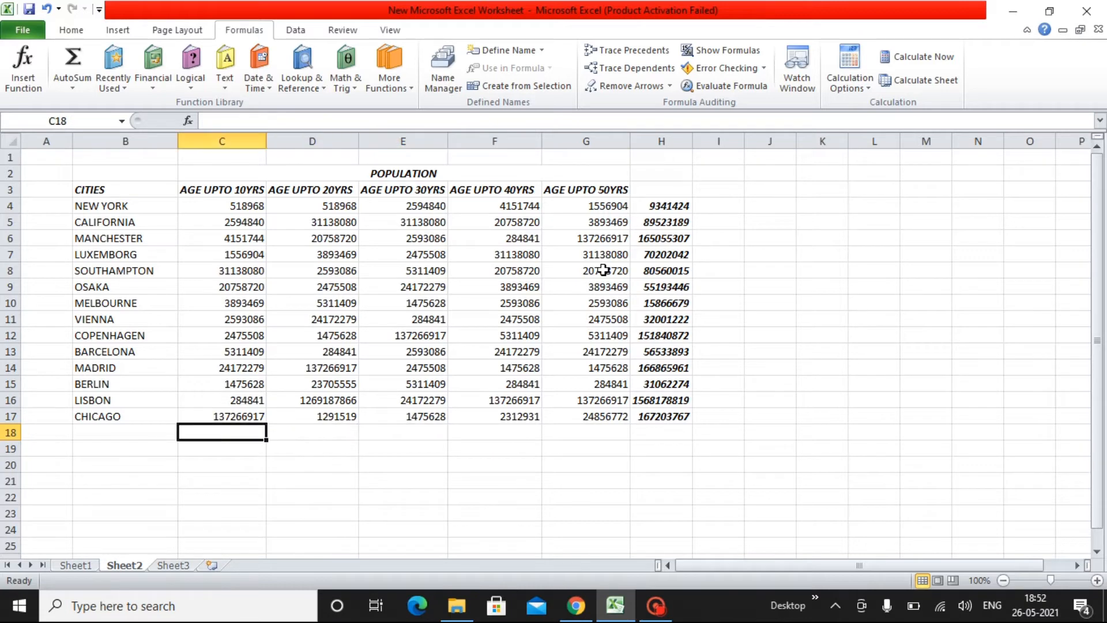
key(Right)
key(Right)
key(Right)
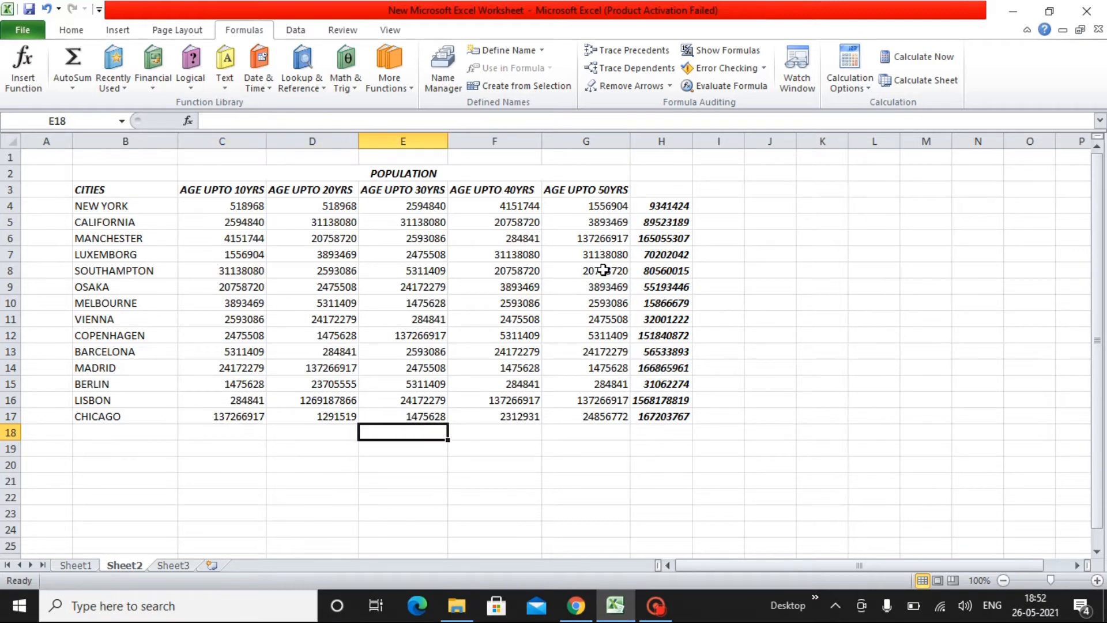
key(Left)
key(Left)
key(Left)
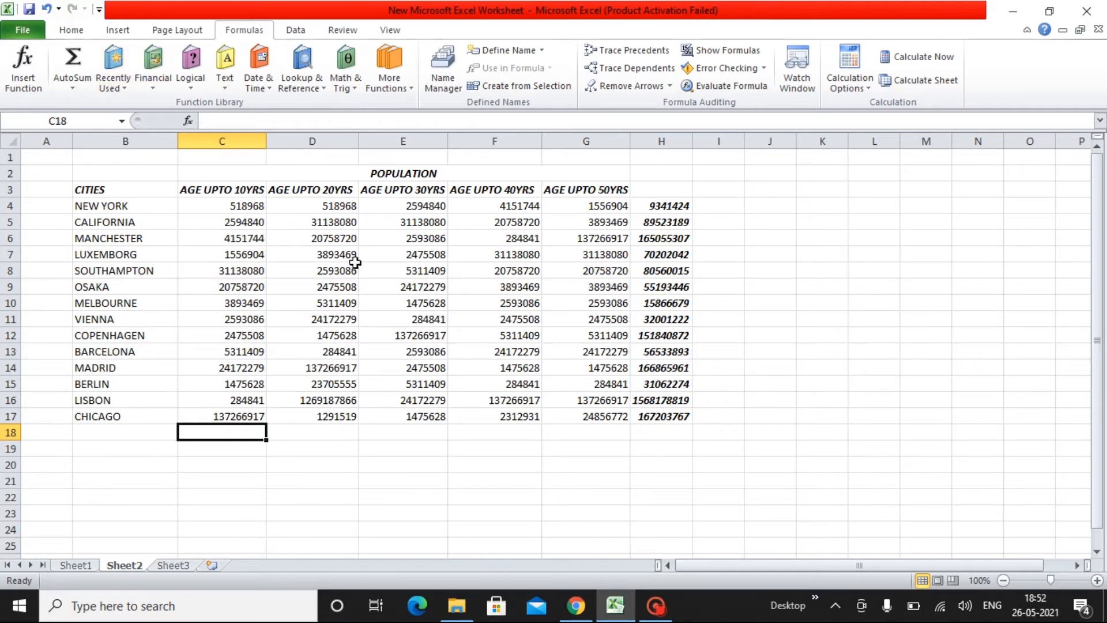
click(33, 72)
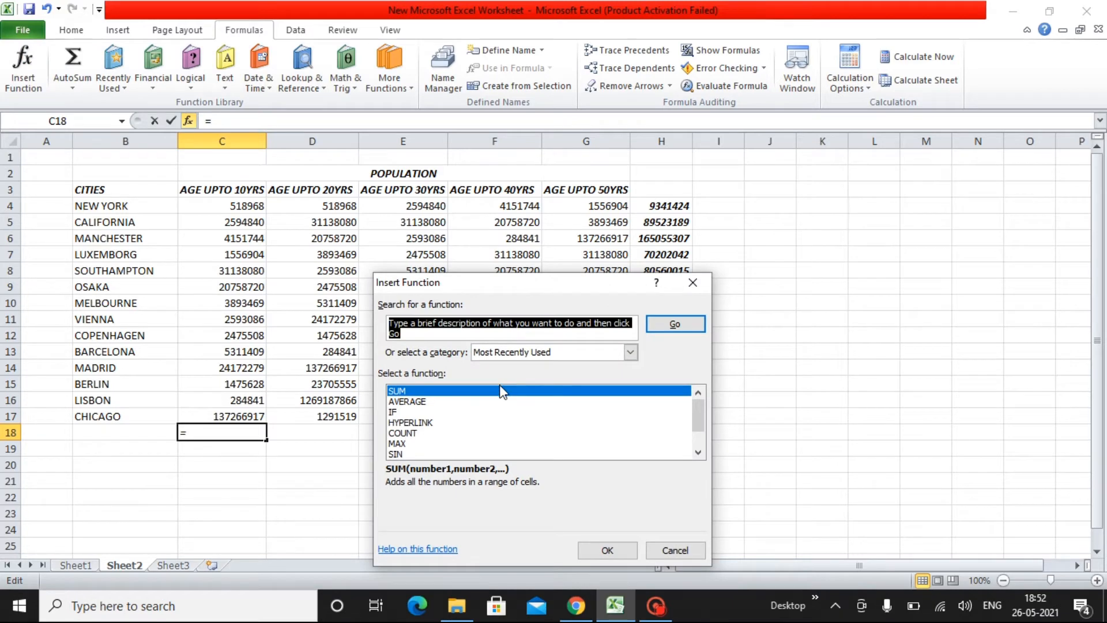
click(608, 549)
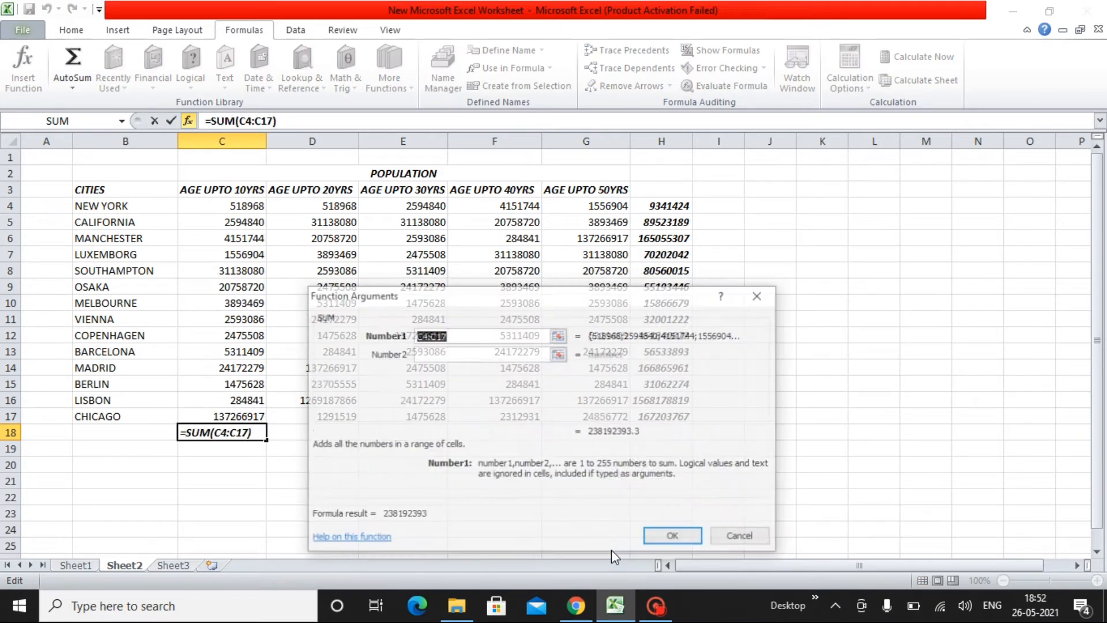
drag(232, 419, 233, 206)
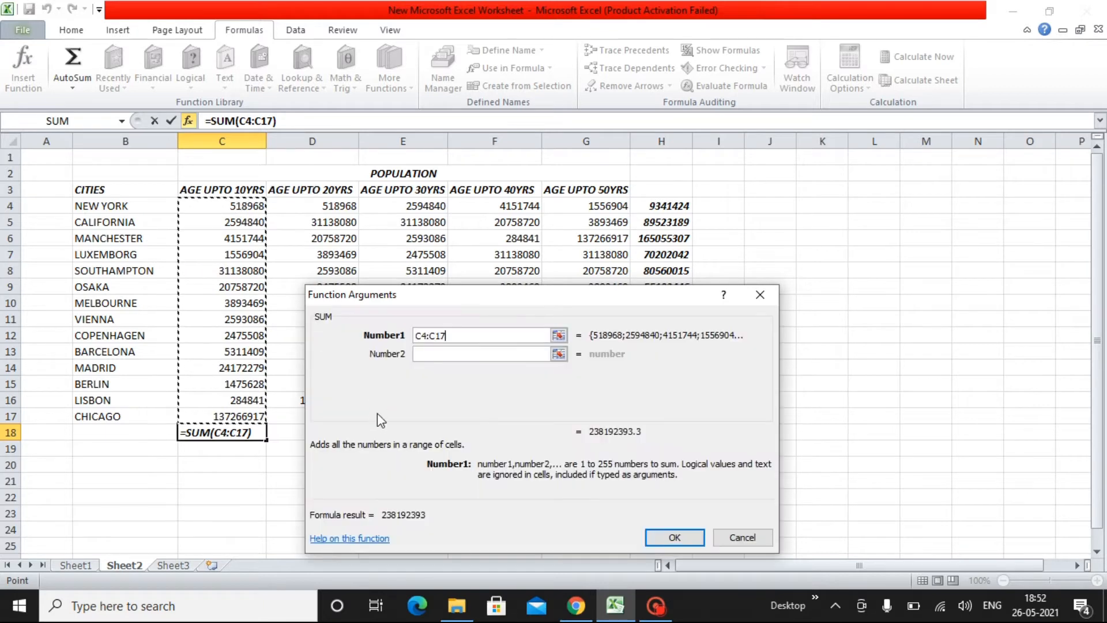
click(672, 539)
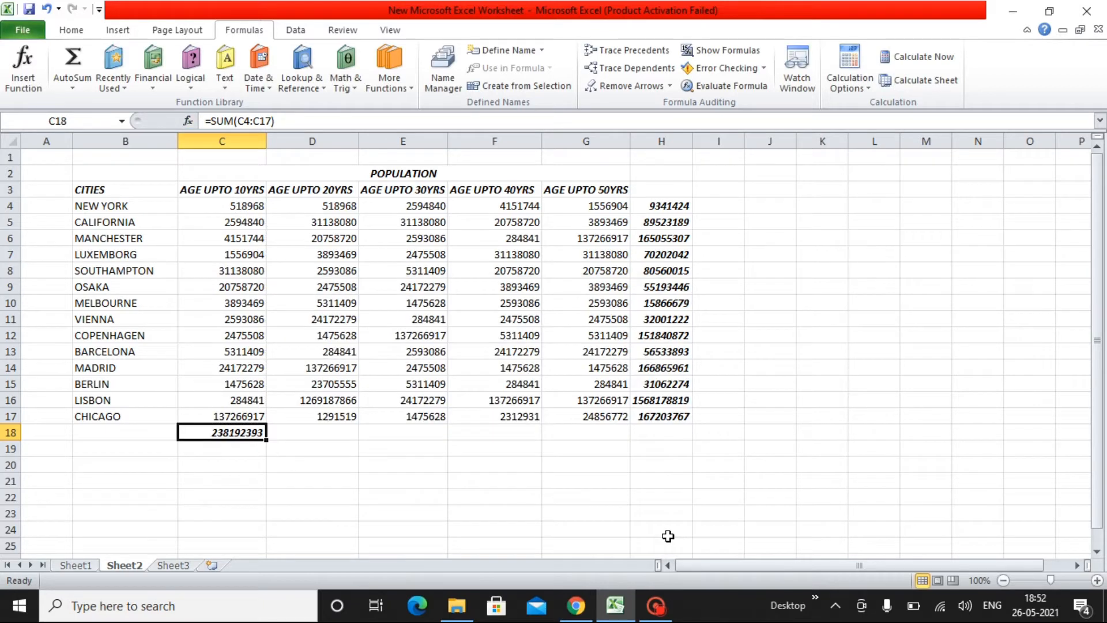
Copy the SUM formula from C18 into D18:G18 to total the other age groups.
key(ctrl+c)
key(Right)
key(shift+Right)
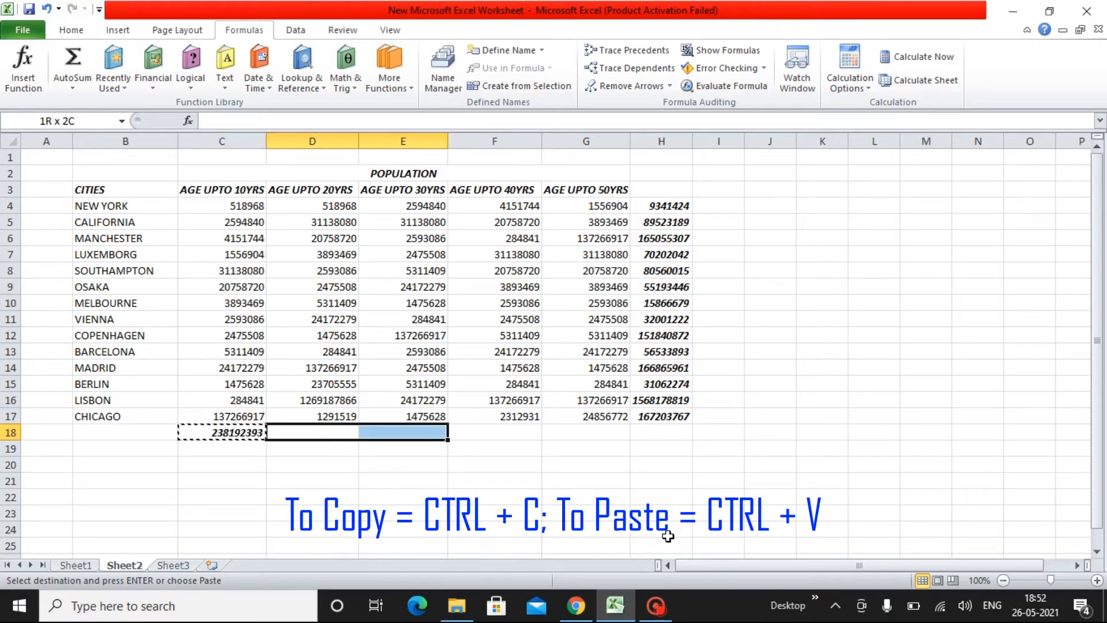
key(shift+Right)
key(shift+Right)
key(ctrl+v)
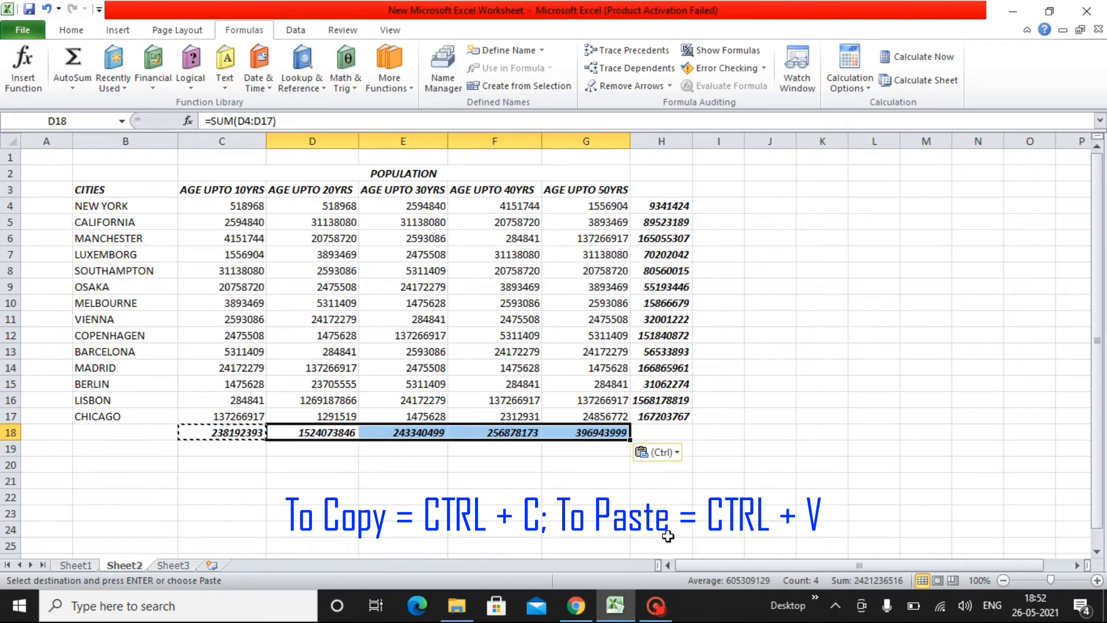
key(Escape)
key(Left)
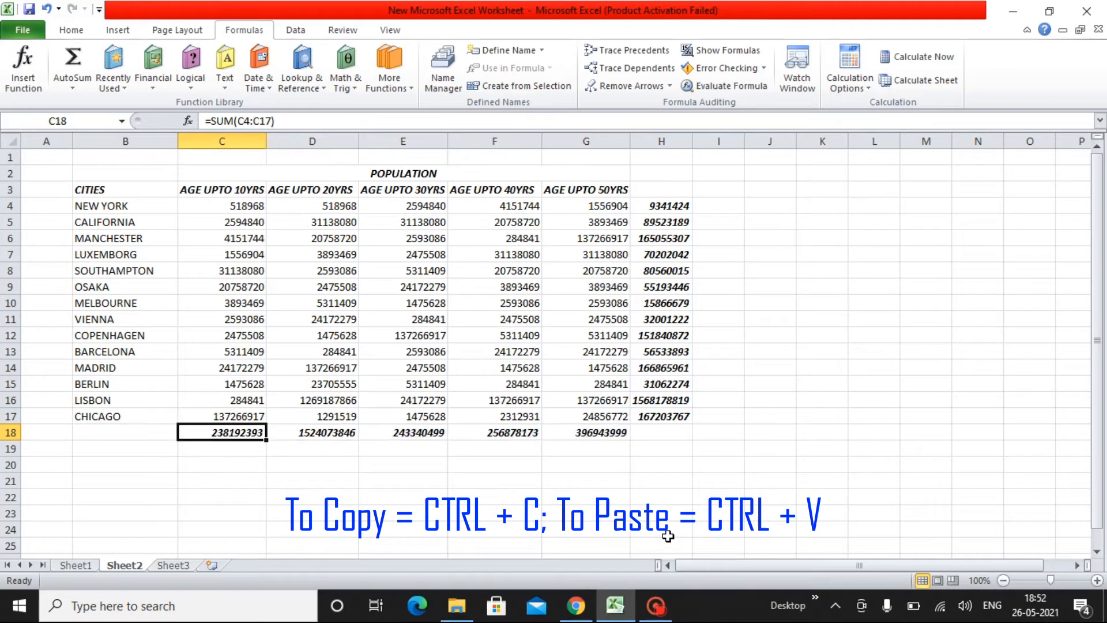
Copy Chicago's AGE UPTO 10YRS figure from C17 and paste it into cell C21.
key(Up)
key(Down)
key(Up)
key(Down)
key(Up)
key(Down)
key(Up)
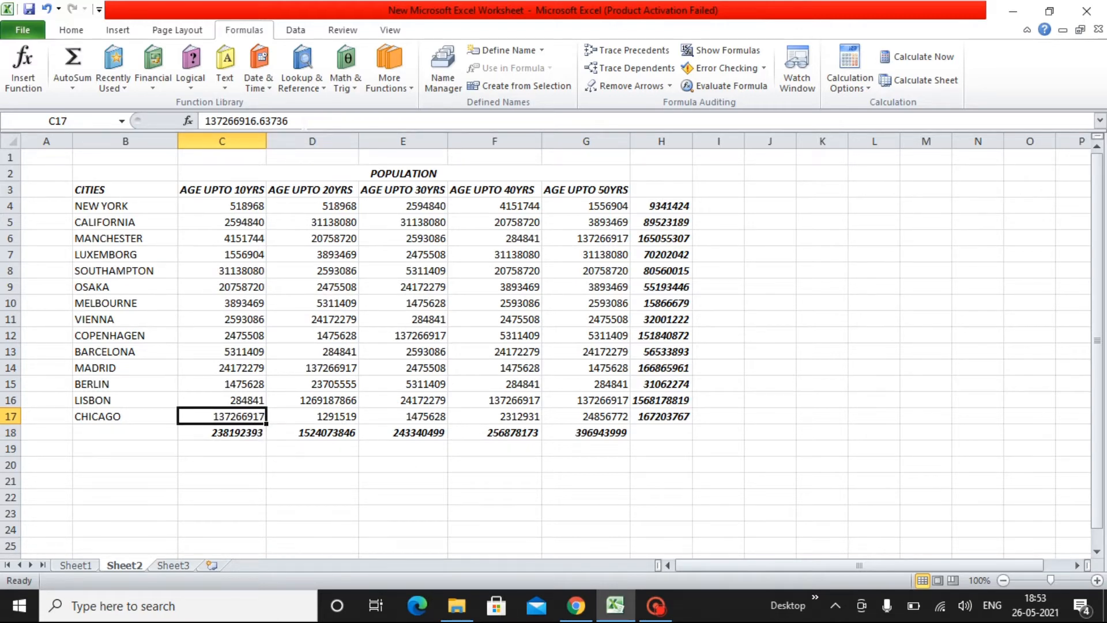
key(ctrl+c)
key(Down)
key(Down)
key(Down)
key(Down)
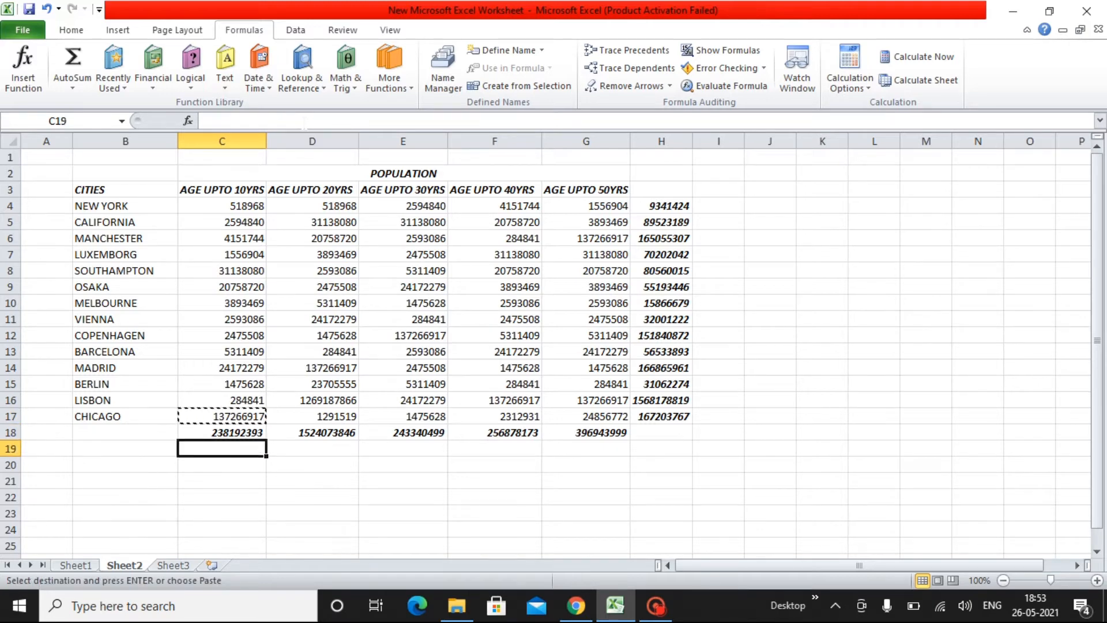
key(ctrl+v)
key(Up)
key(Up)
key(Up)
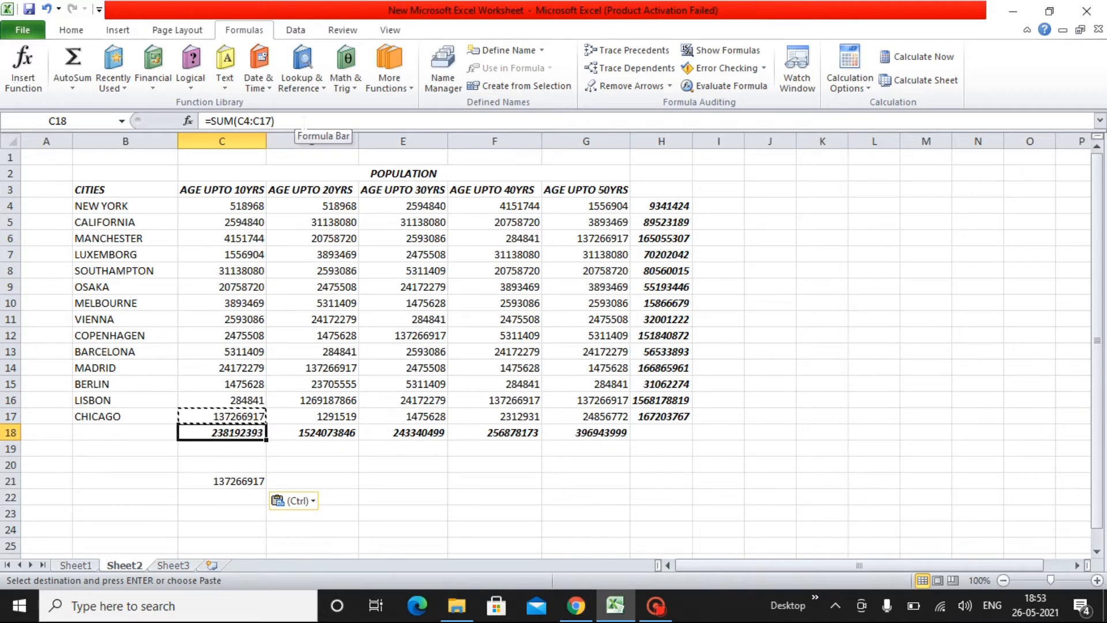
Copy the total formula from C18 and paste it into cell C22.
key(ctrl+c)
key(Right)
key(Down)
key(Down)
key(Left)
key(Down)
key(Down)
key(ctrl+v)
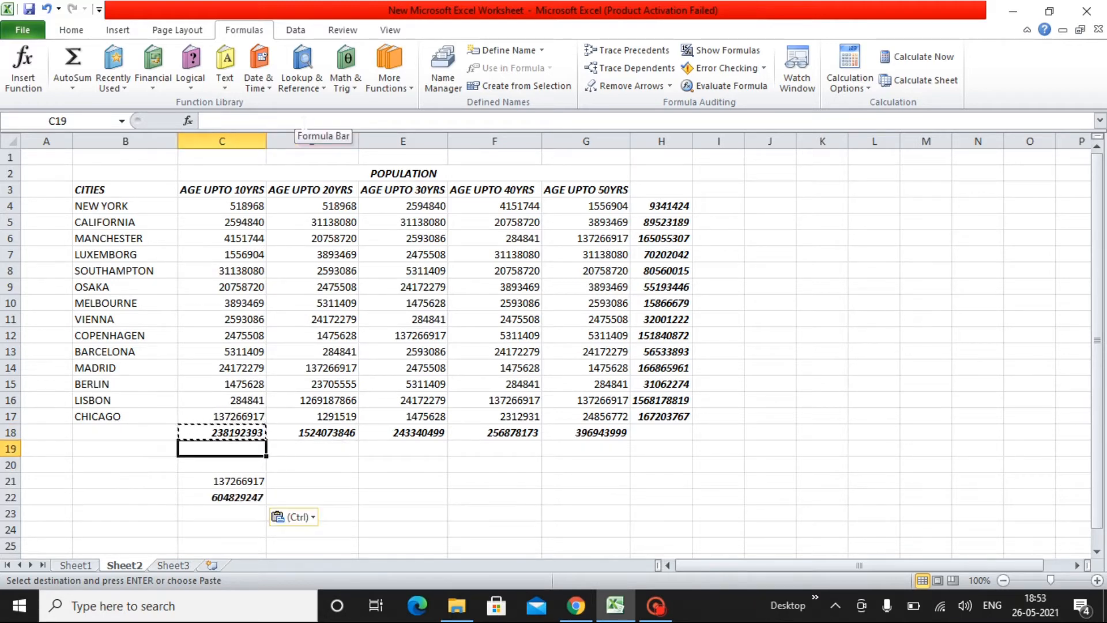
Clear the age-group totals and the pasted copies from the range C18:H22.
key(Up)
key(Up)
key(Up)
key(Up)
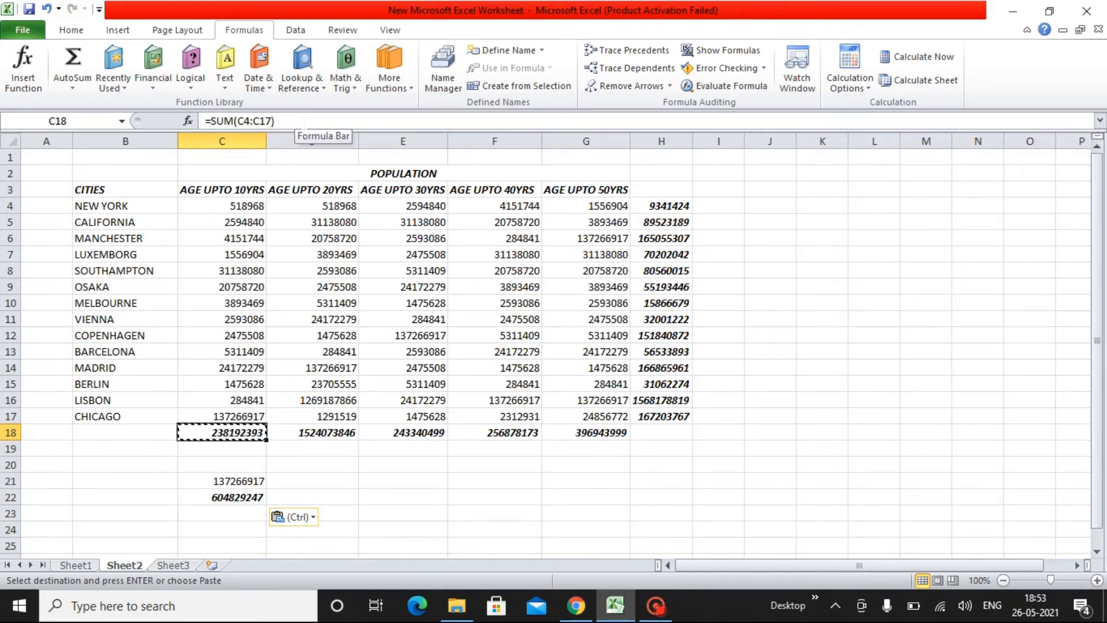
drag(222, 433, 661, 497)
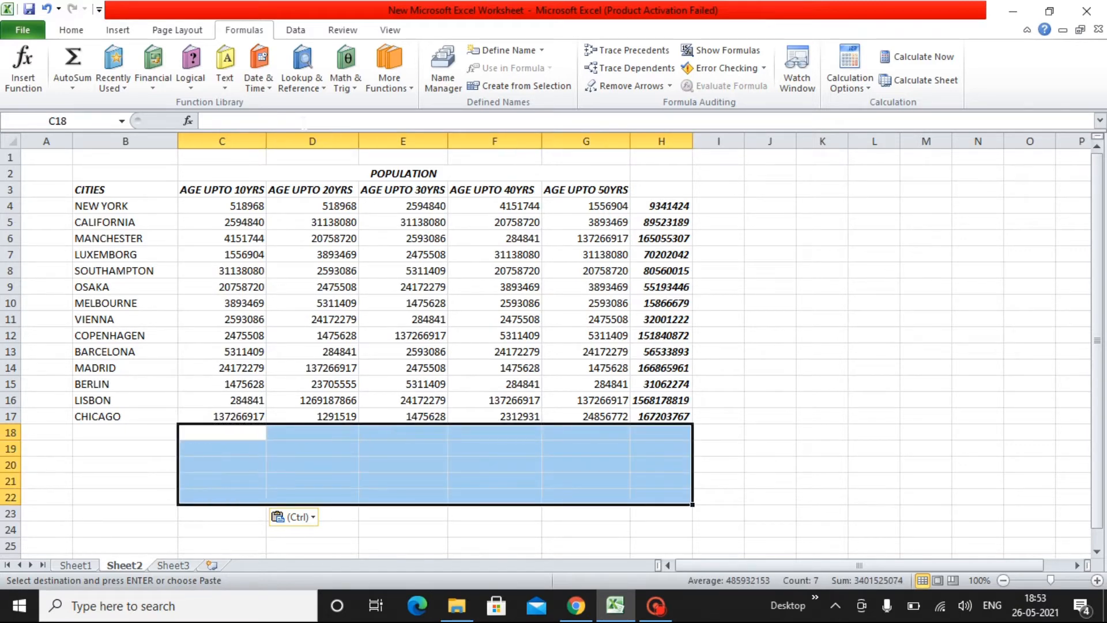
Delete all the city totals in H4:H17.
key(Up)
key(ctrl+Right)
key(ctrl+shift+Up)
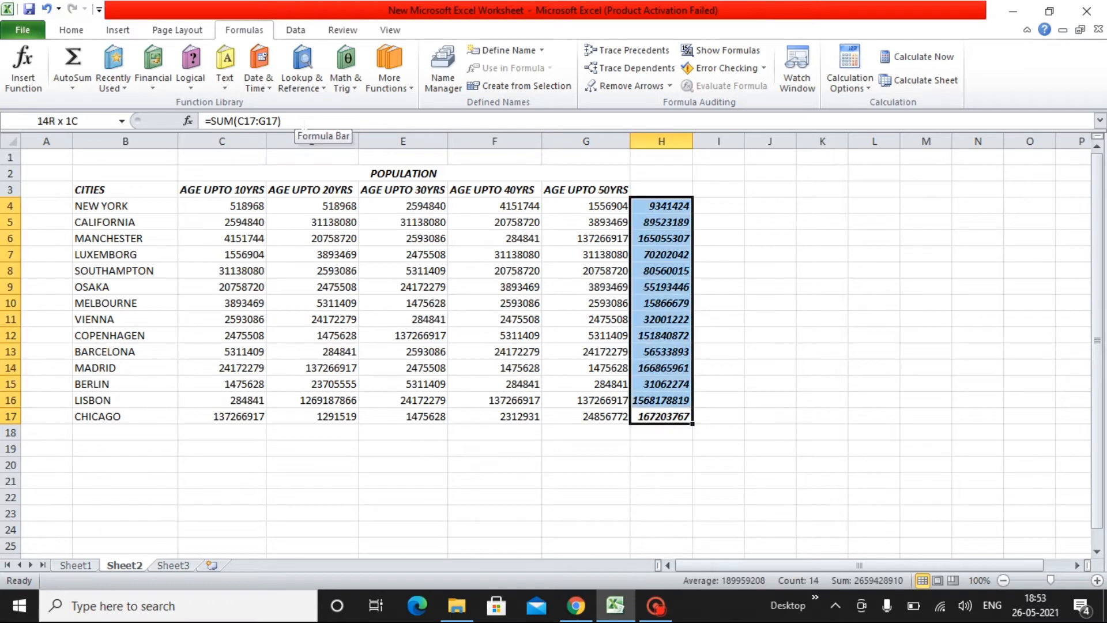
key(Delete)
Total New York's population figures in C4:G4 with AutoSum in cell H4.
key(Left)
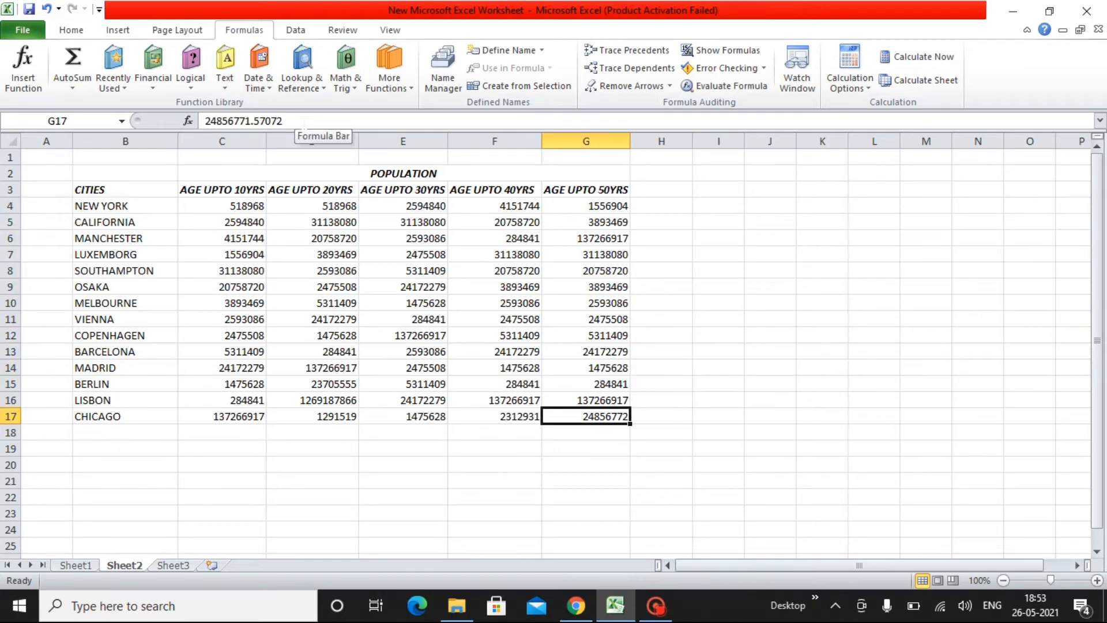
key(ctrl+Up)
key(Down)
key(Right)
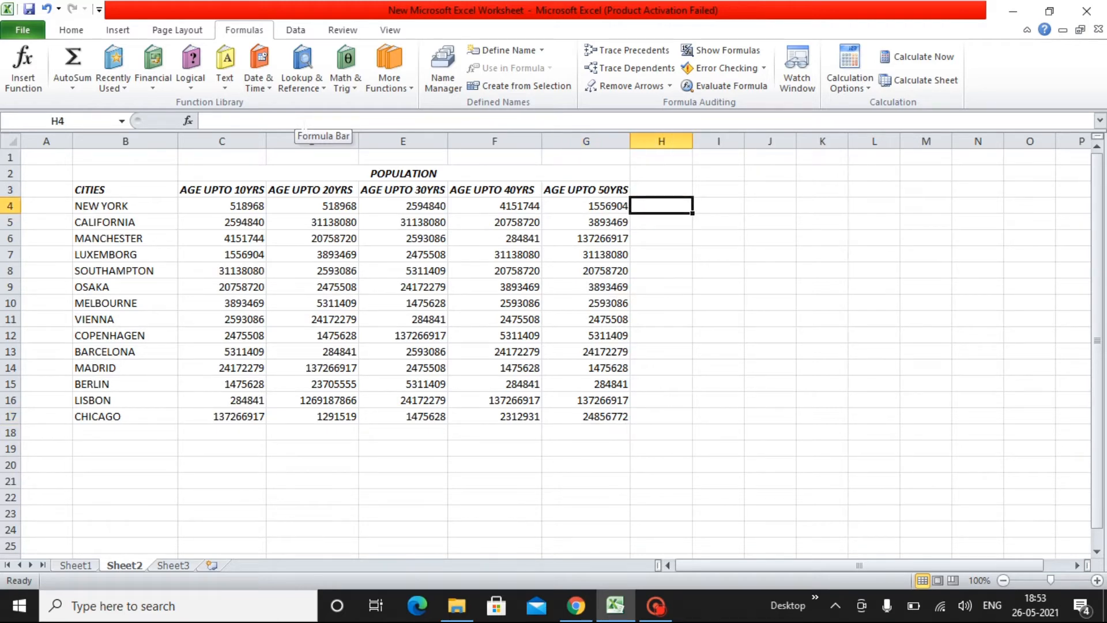
click(80, 70)
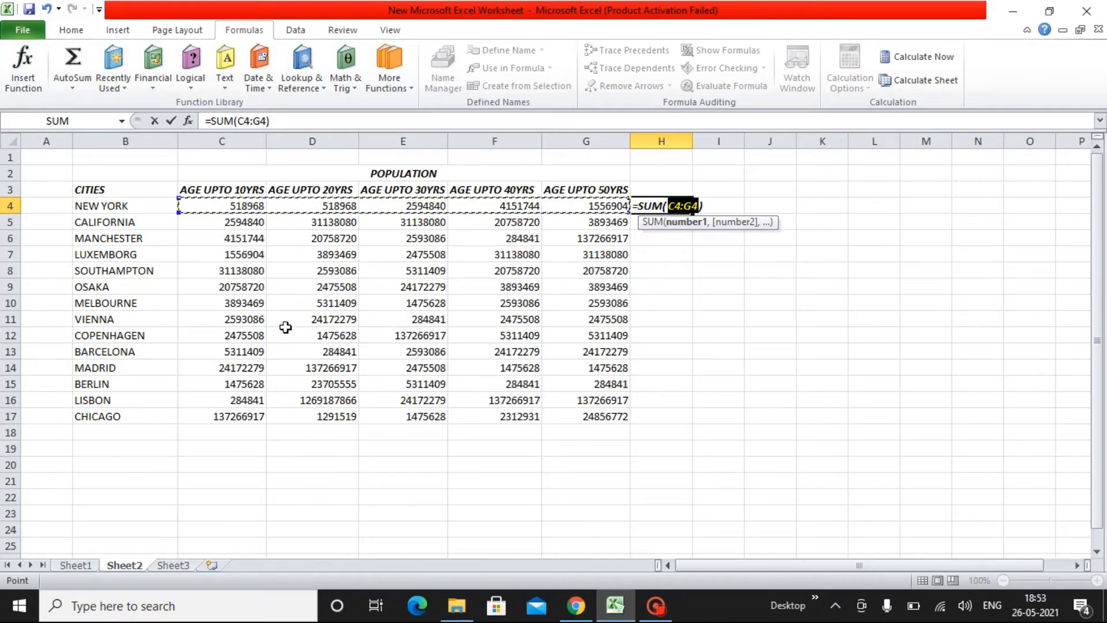
key(Return)
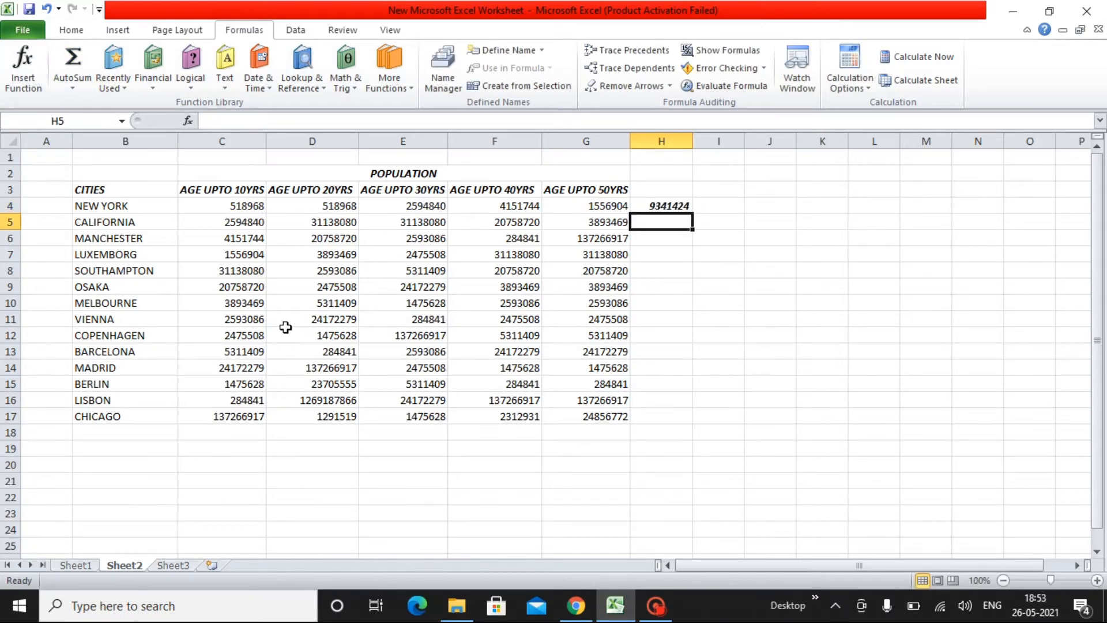
Extend New York's AutoSum formula in H4 down through H17 for all the other cities.
key(Up)
key(shift+Down)
key(shift+Down)
key(shift+Down)
key(shift+Down)
key(shift+Down)
key(shift+Down)
key(shift+Down)
key(shift+Down)
key(shift+Down)
key(shift+Down)
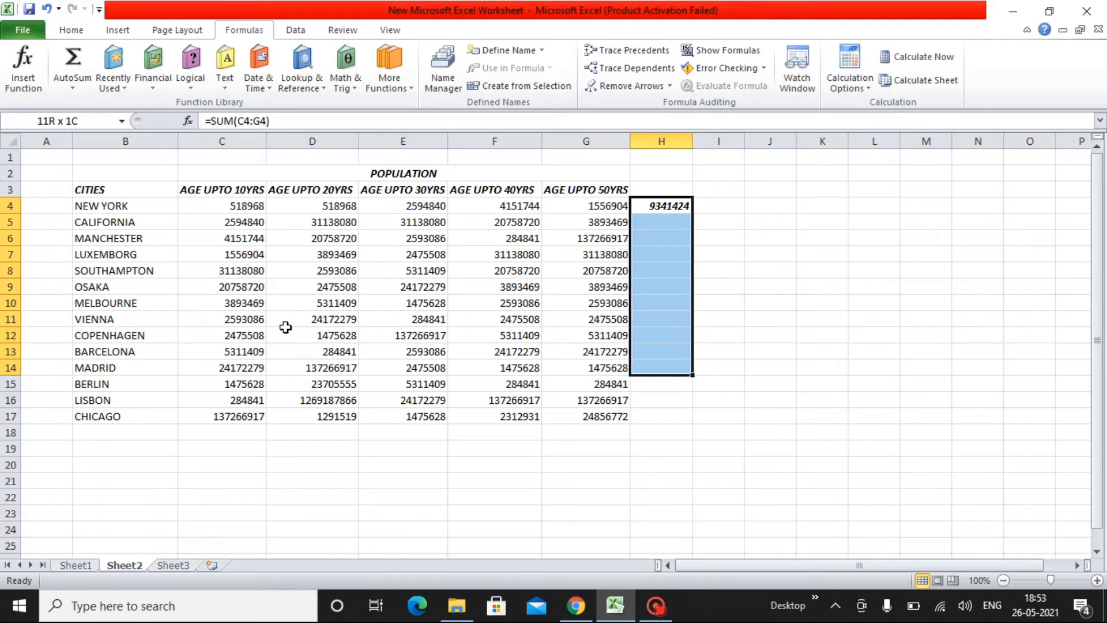
key(shift+Down)
key(shift+Down)
key(shift+Down)
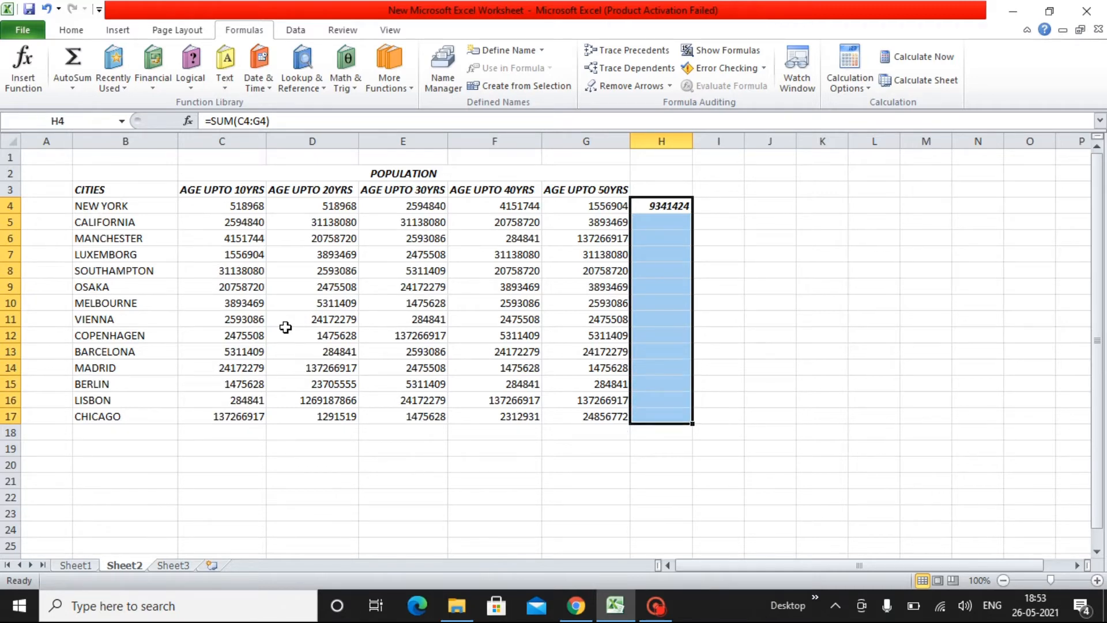
key(ctrl+d)
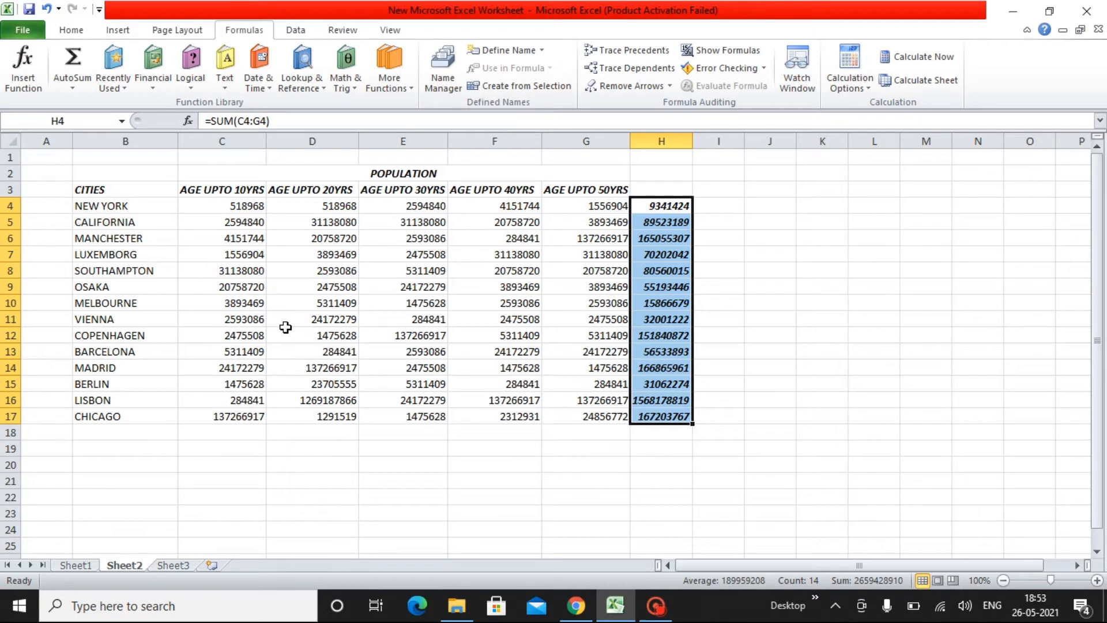
Total the AGE UPTO 10YRS figures in C4:C17 with AutoSum in cell C18.
key(Down)
key(Down)
key(Left)
key(ctrl+Down)
key(Down)
key(Left)
key(Left)
key(Left)
key(Left)
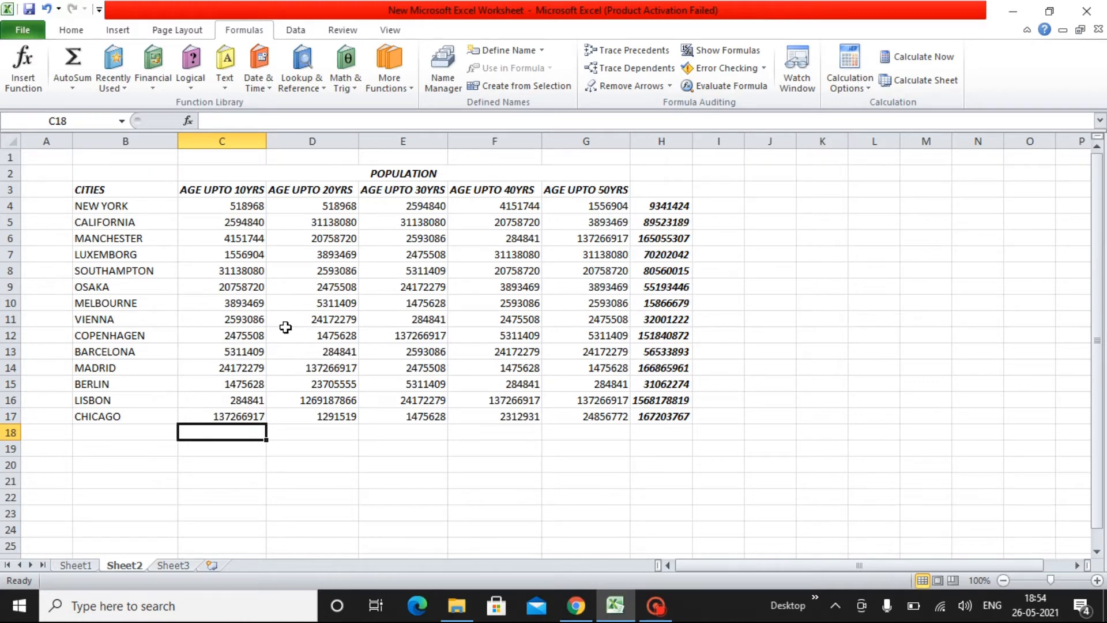
click(75, 58)
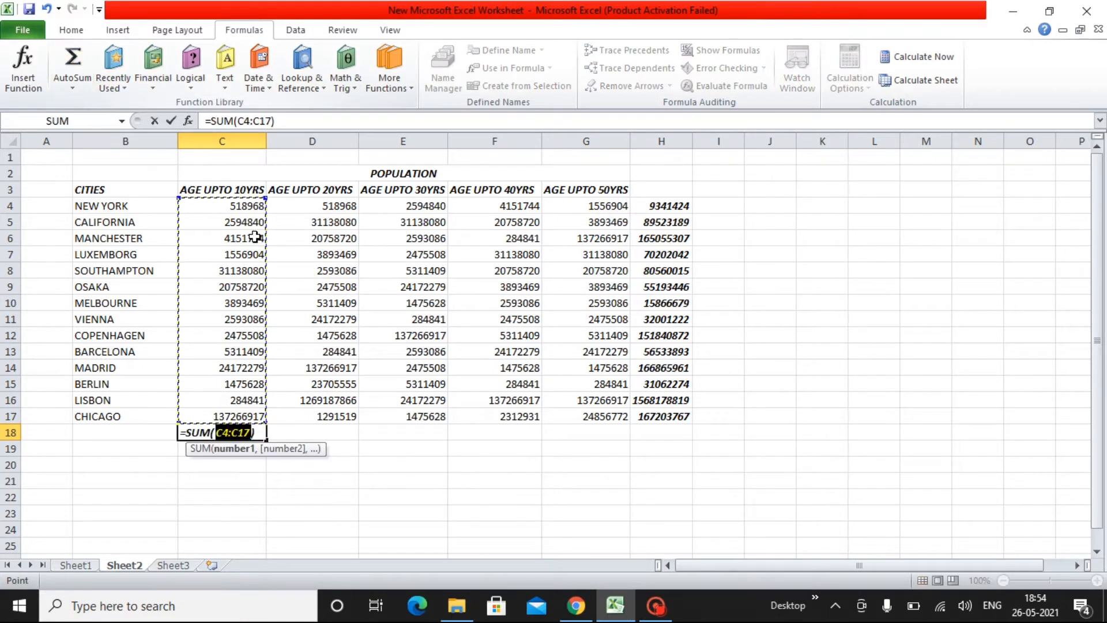
key(Return)
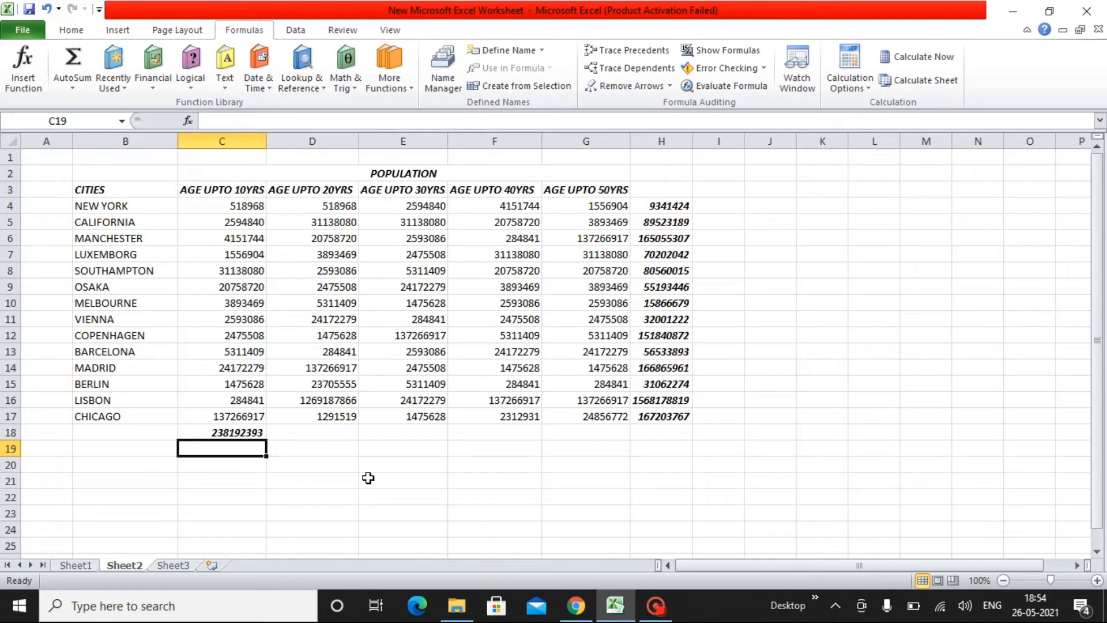
Copy the total formula in C18 to D18:G18 for the remaining age groups.
key(Up)
key(ctrl+c)
key(Right)
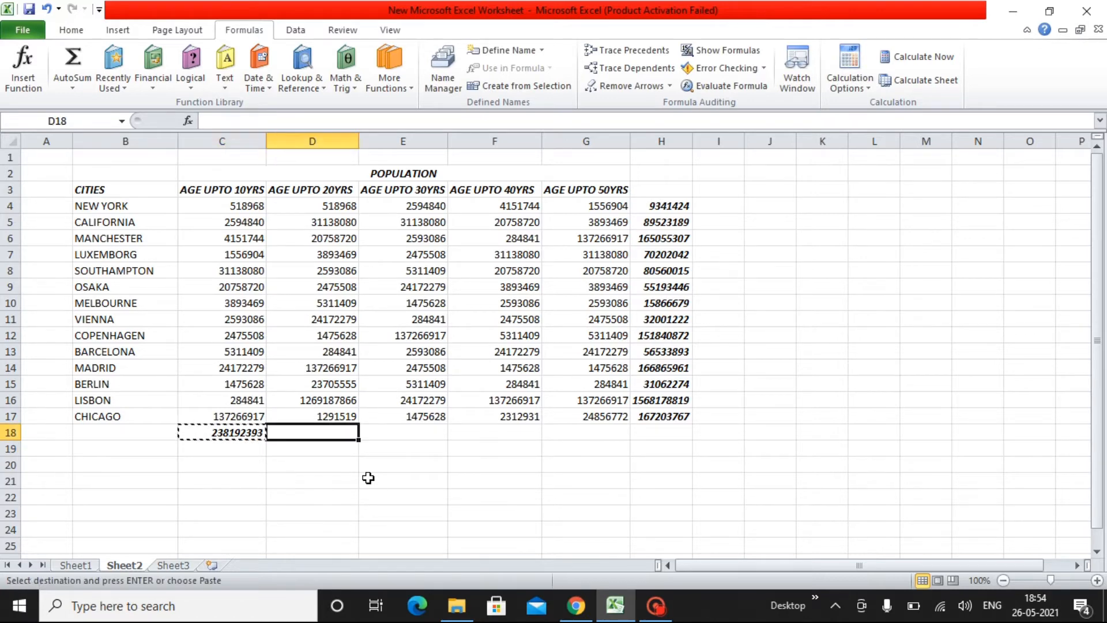
key(shift+Right)
key(shift+Right)
key(shift+Right)
key(ctrl+v)
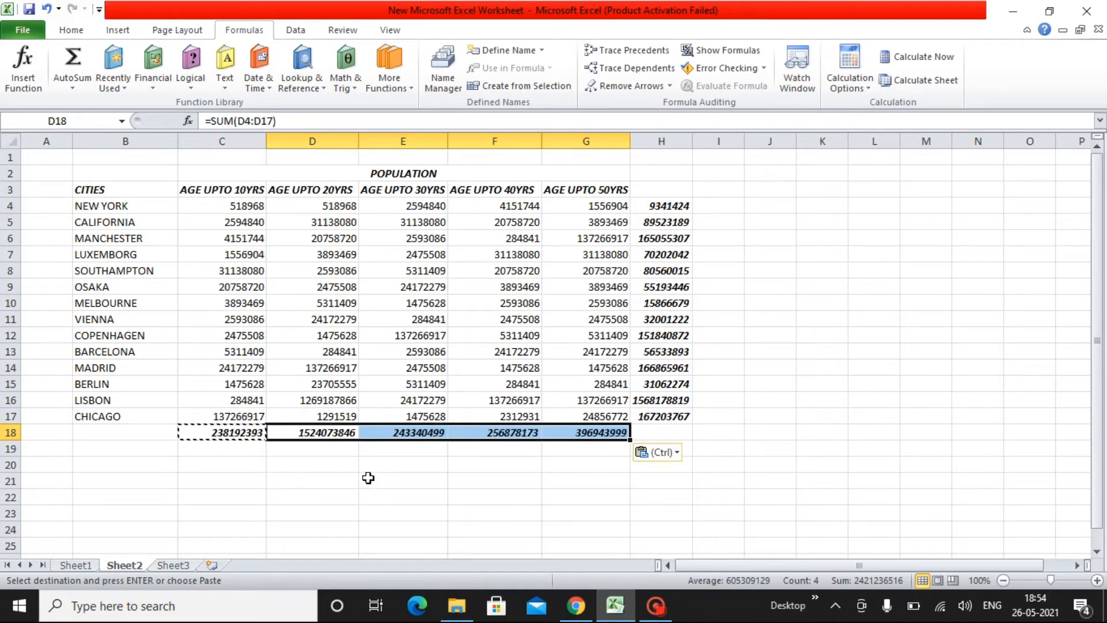
Delete all the city totals in H4:H17 and cancel the pending copy selection.
key(Up)
key(Left)
key(Down)
key(Right)
key(Right)
key(Right)
key(Right)
key(Right)
key(Up)
key(Up)
key(Up)
key(Up)
key(Up)
key(Up)
key(Up)
key(Up)
key(Up)
key(Up)
key(Up)
key(Up)
key(Up)
key(Up)
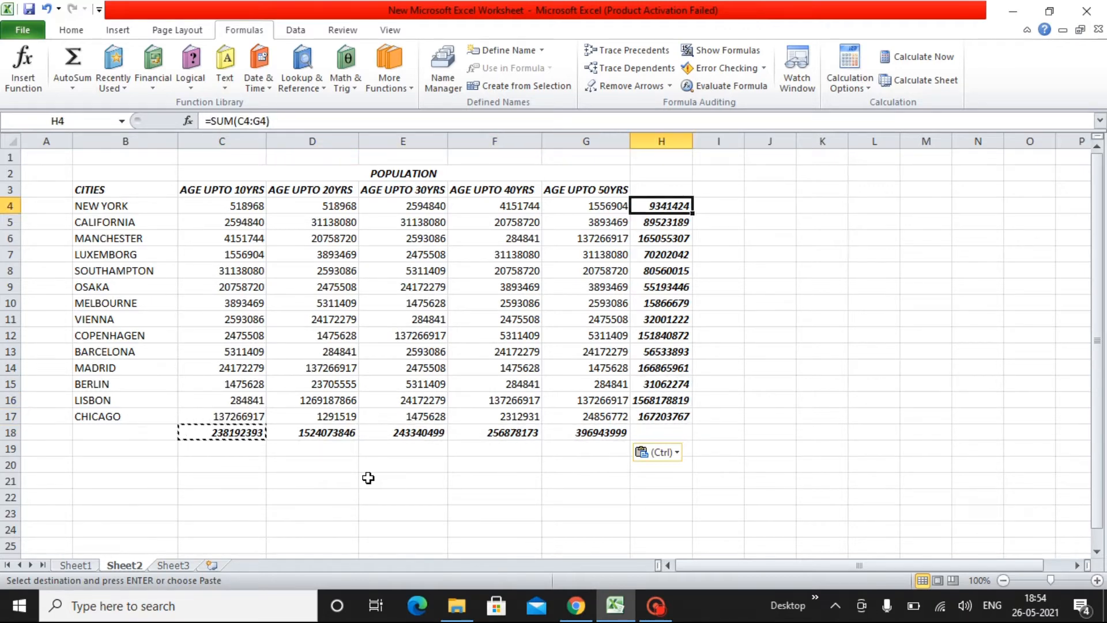
key(ctrl+shift+Down)
key(Delete)
key(Escape)
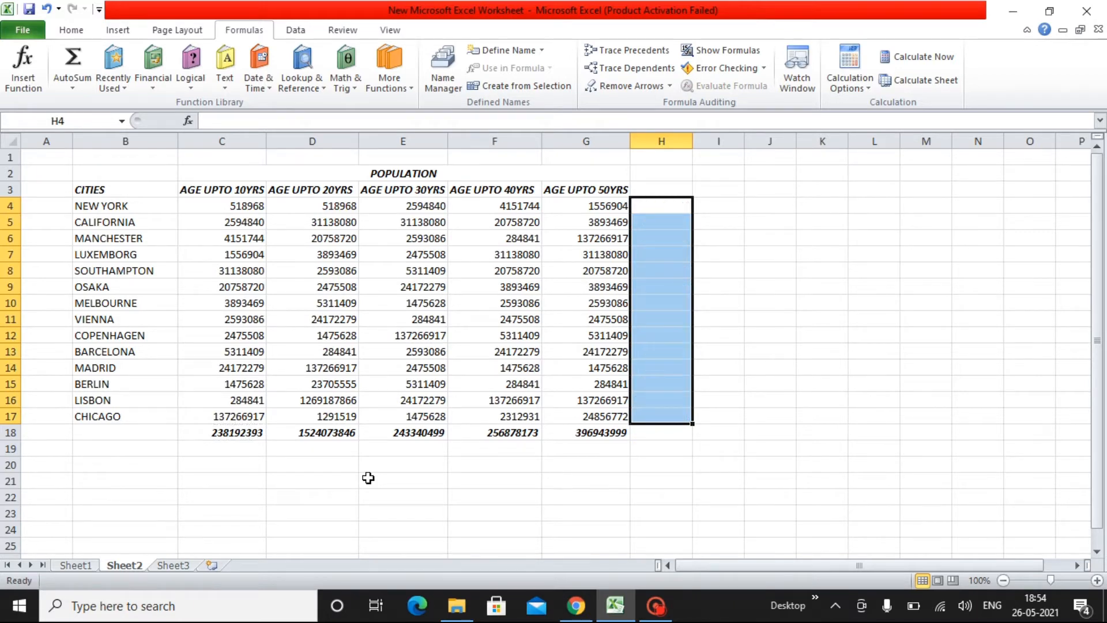
Delete the age-group totals in C18:G18.
key(Left)
key(ctrl+Down)
key(ctrl+Left)
key(ctrl+shift+Right)
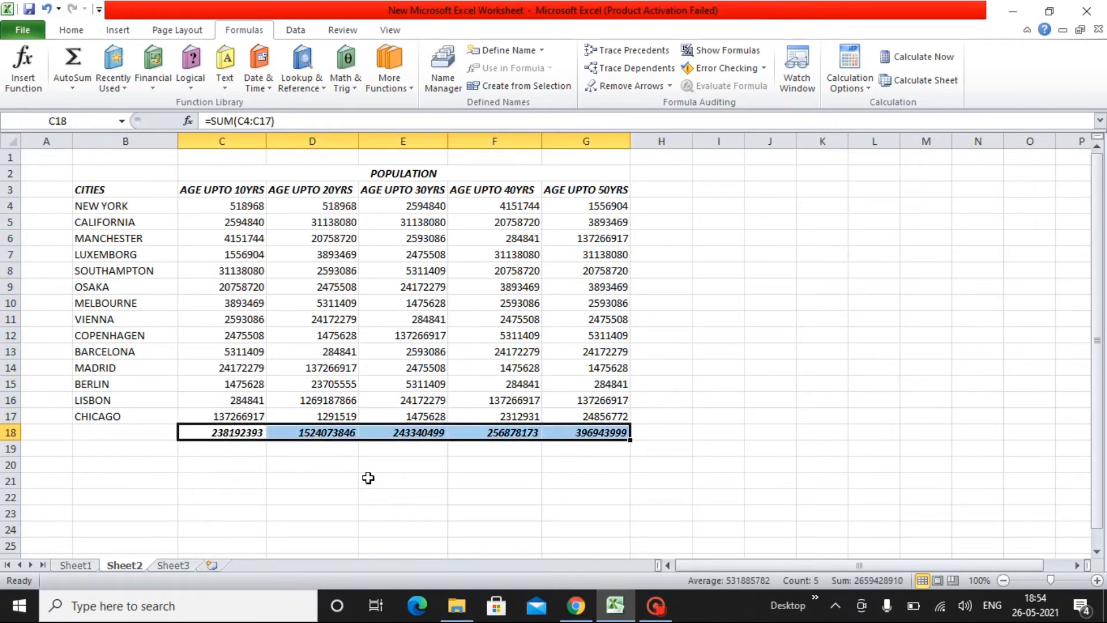
key(Delete)
Total New York's population figures in C4:G4 with an automatic SUM formula in cell H4.
key(Up)
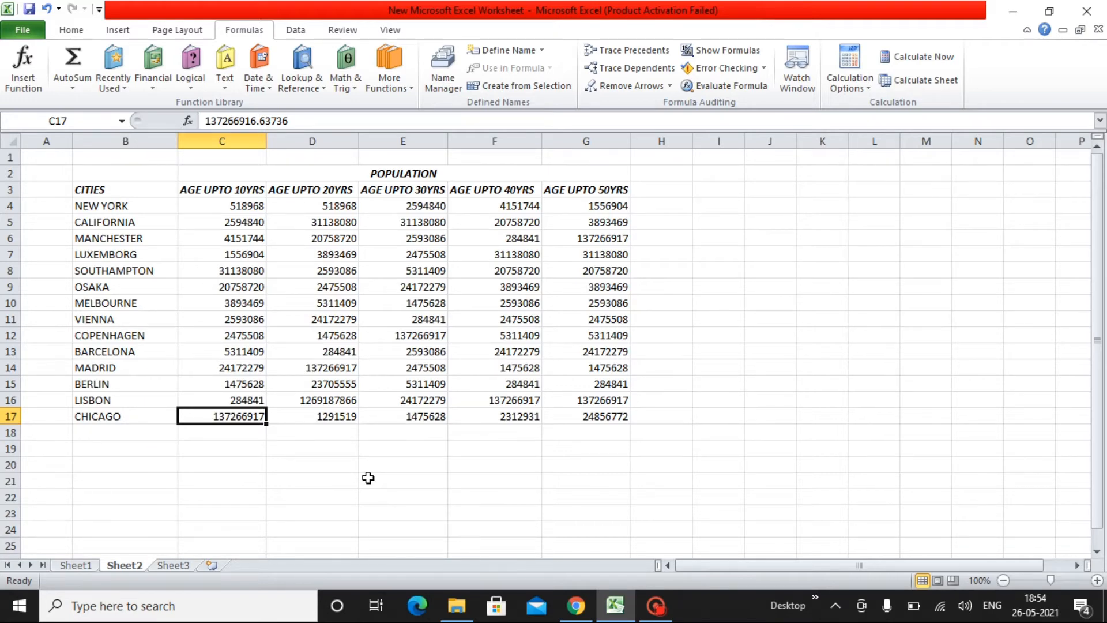
key(ctrl+Up)
key(Down)
key(Down)
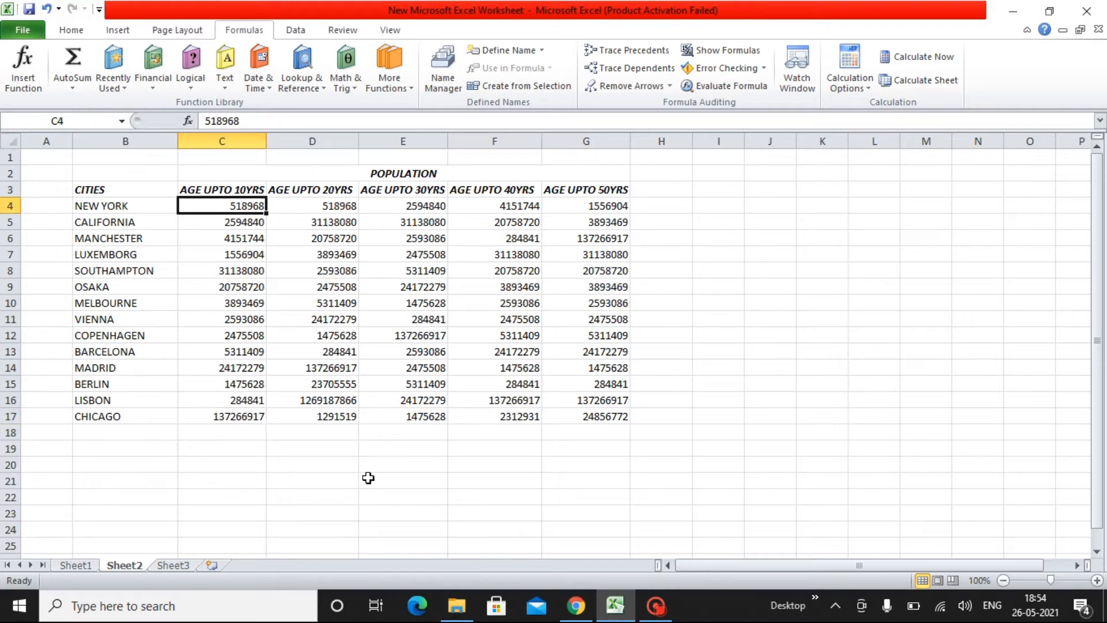
key(ctrl+Right)
key(Right)
key(Left)
key(Right)
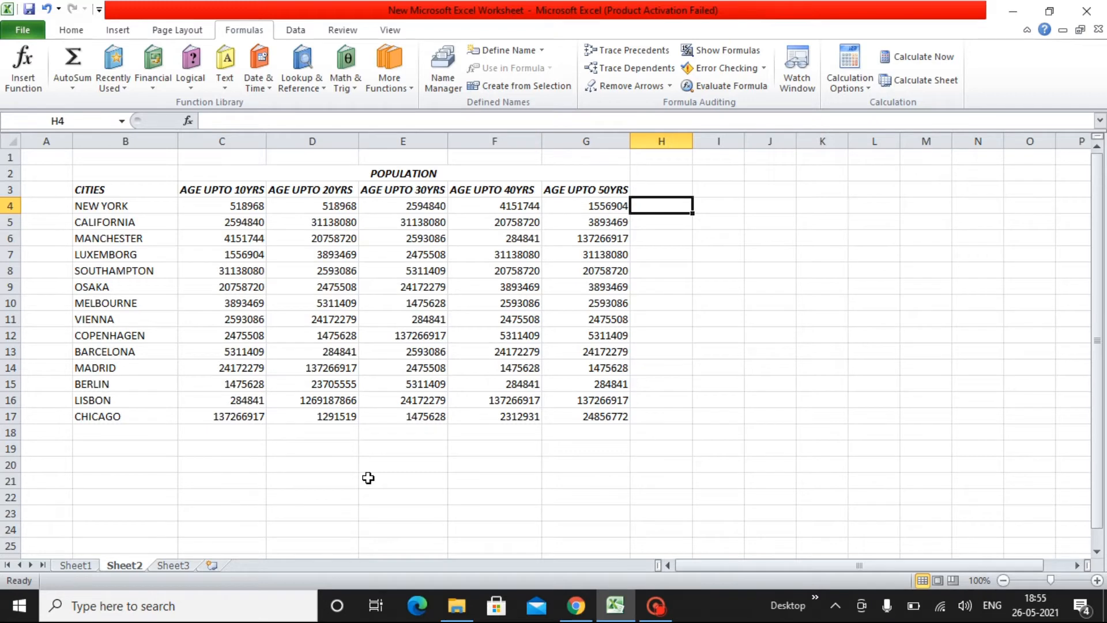
key(alt+equal)
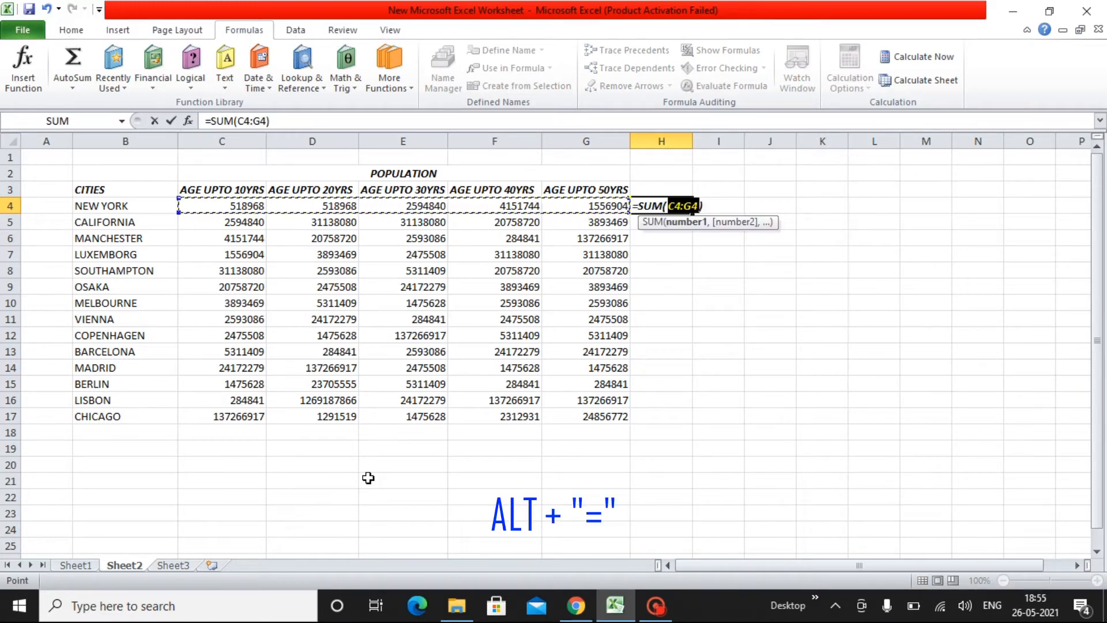
key(Return)
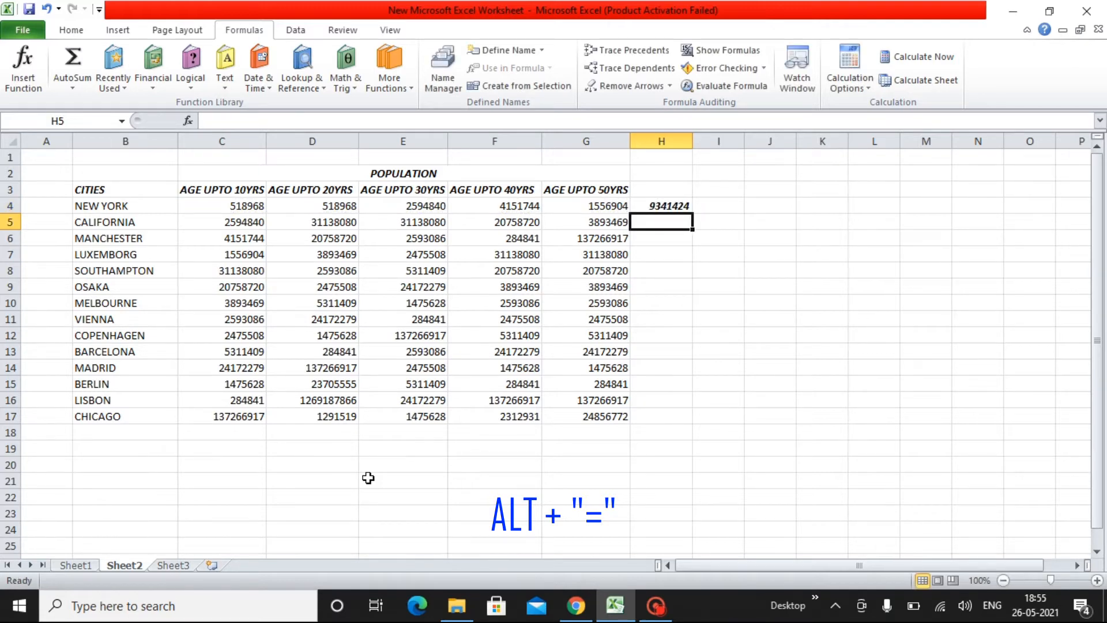
key(Left)
key(ctrl+Down)
key(Right)
key(ctrl+shift+Up)
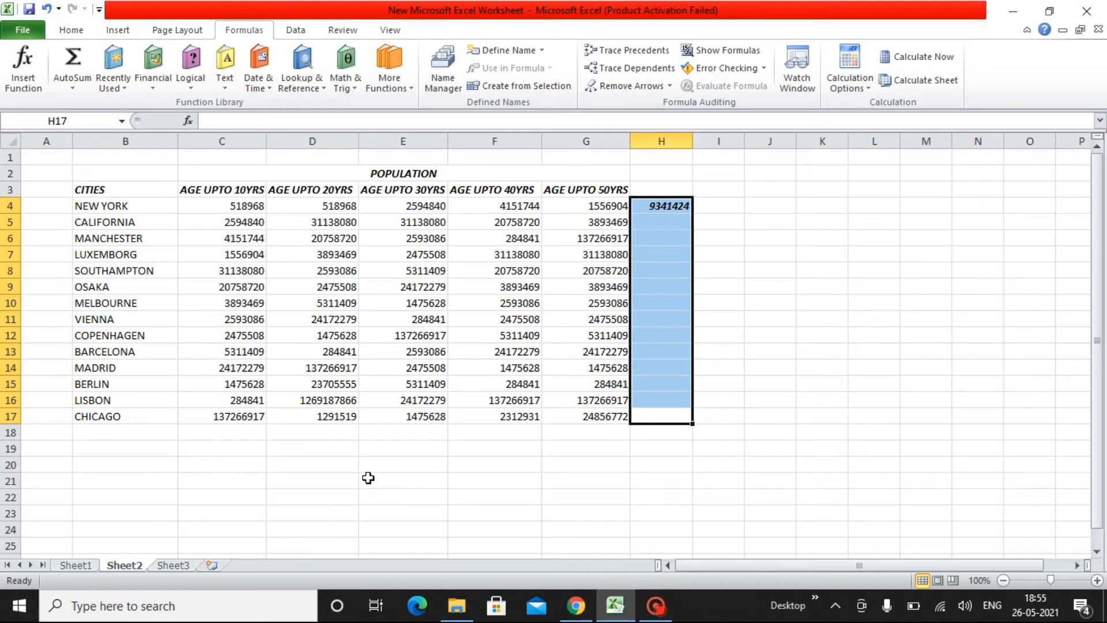
key(Left)
key(ctrl+Up)
key(Down)
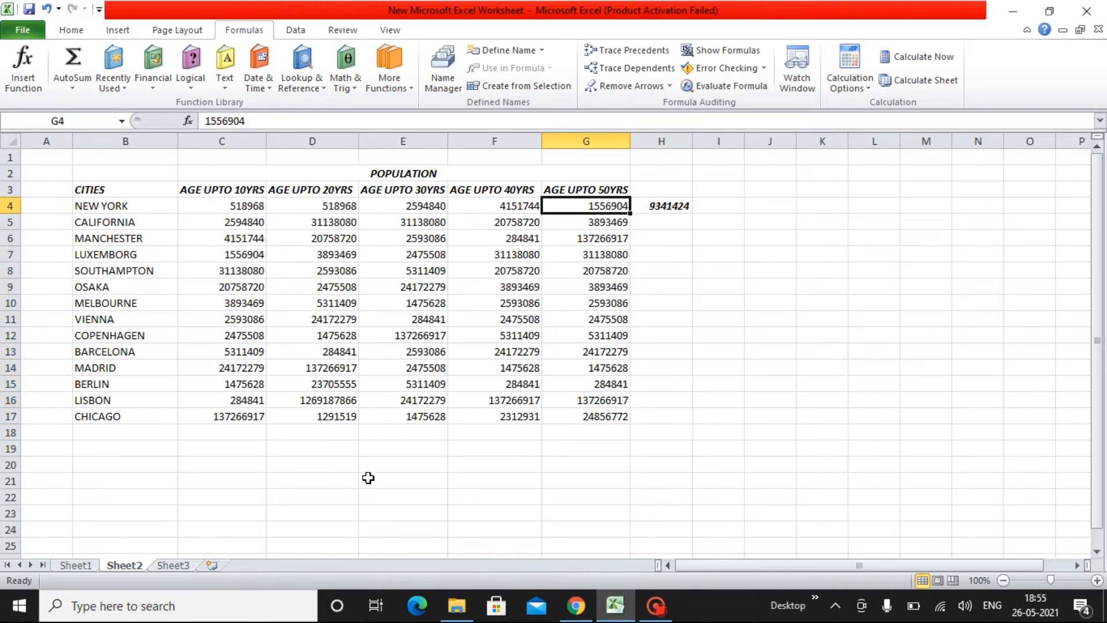
key(Right)
key(Left)
key(Right)
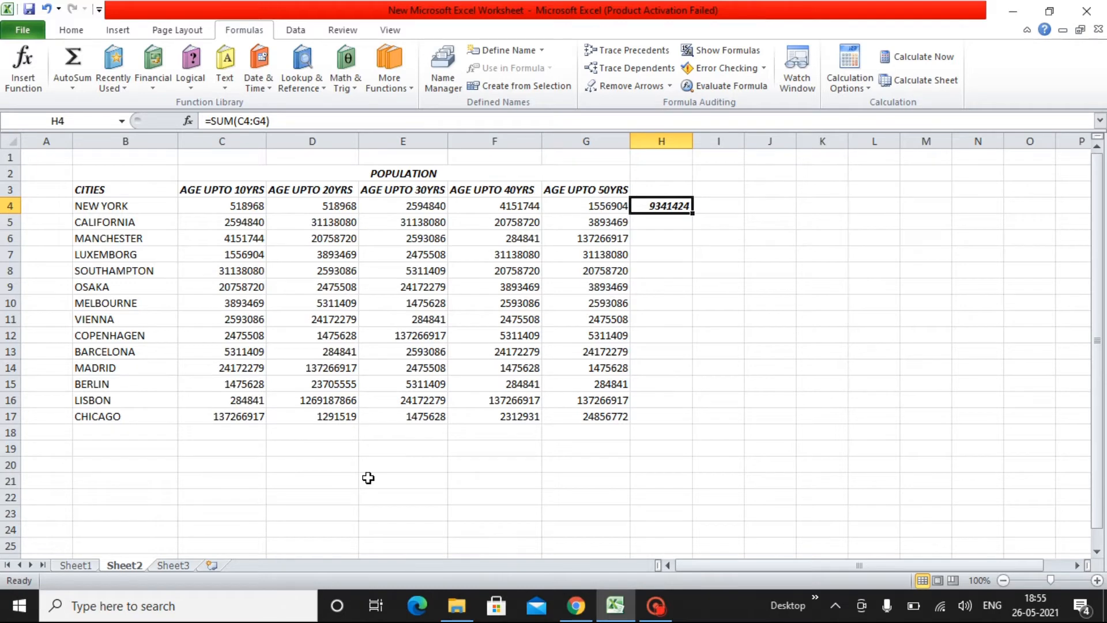
key(Left)
key(ctrl+Down)
key(Up)
key(ctrl+Up)
key(Down)
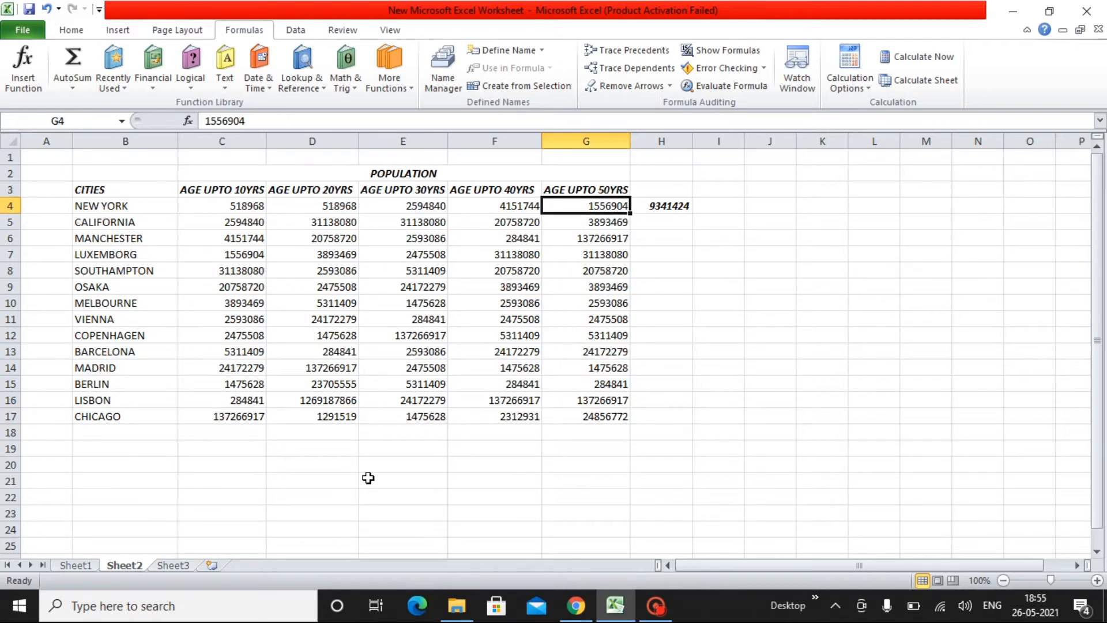
key(ctrl+Down)
key(Right)
key(ctrl+Up)
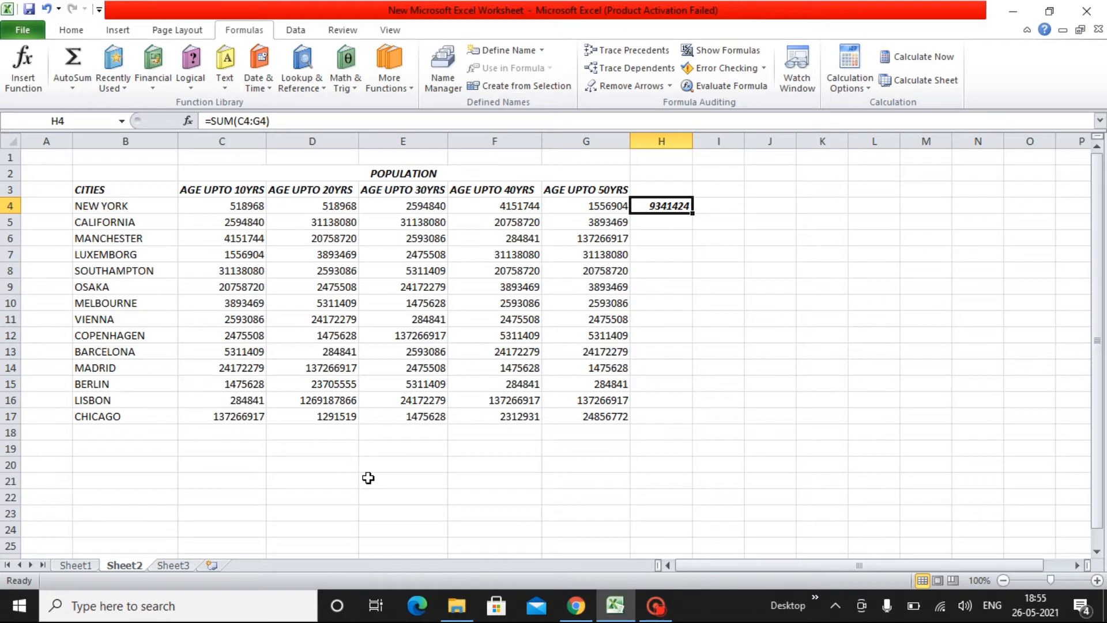
key(Down)
key(Left)
key(Up)
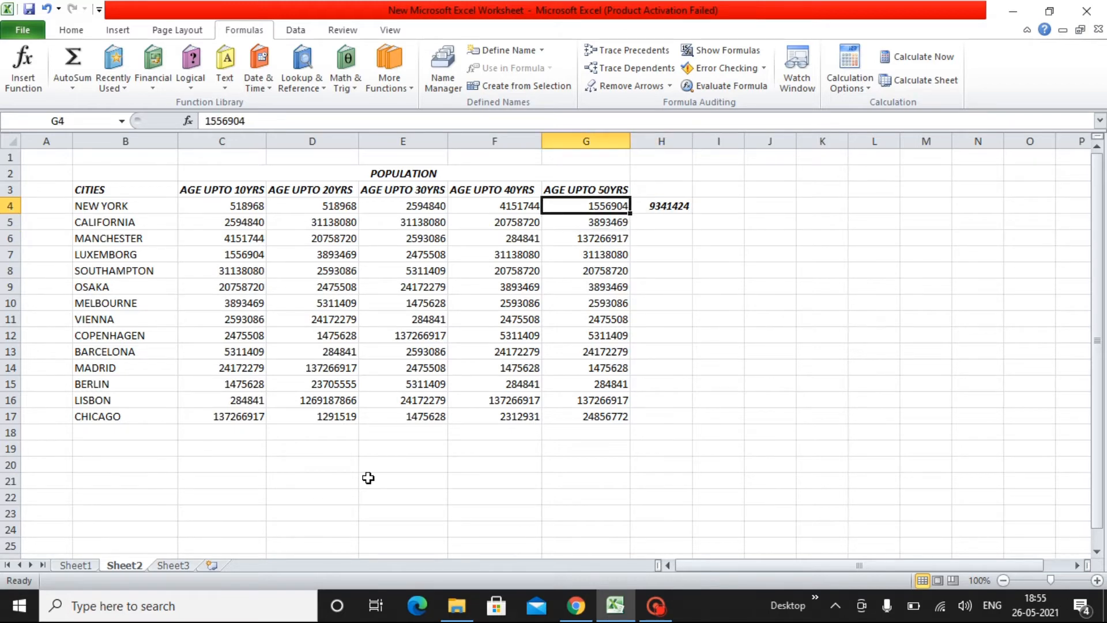
key(ctrl+Down)
key(ctrl+Up)
key(Down)
key(ctrl+Down)
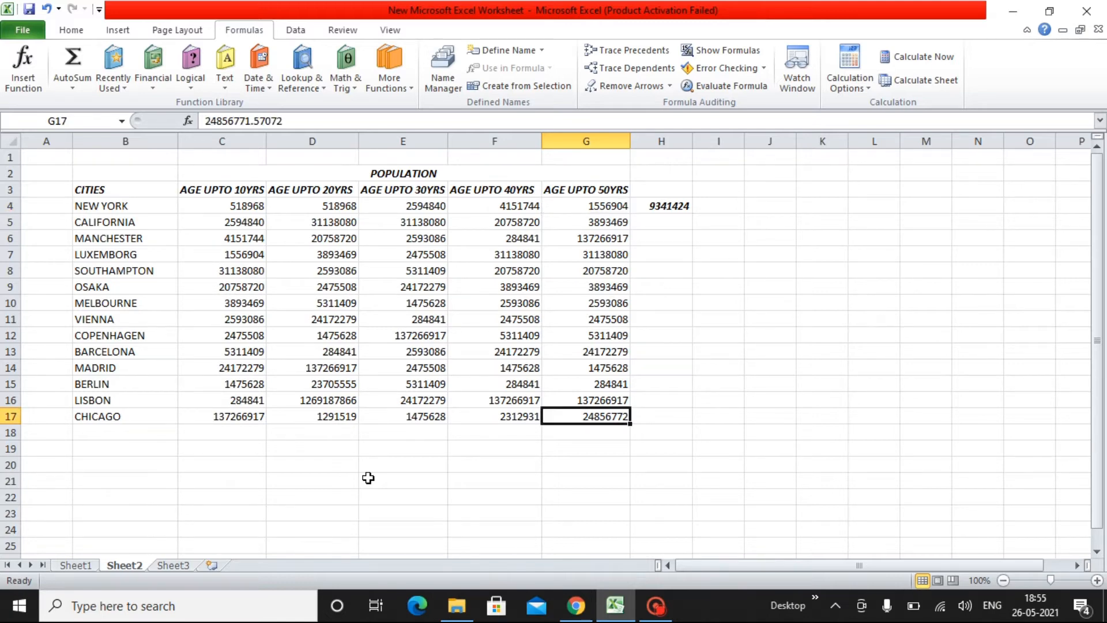
key(Right)
key(ctrl+Up)
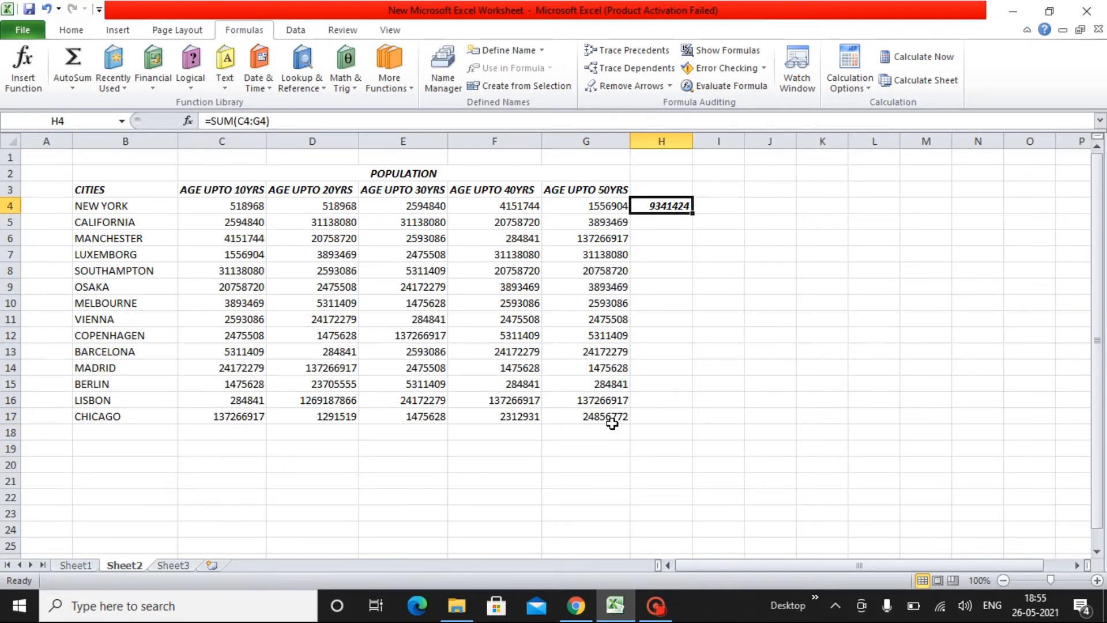
key(ctrl+Down)
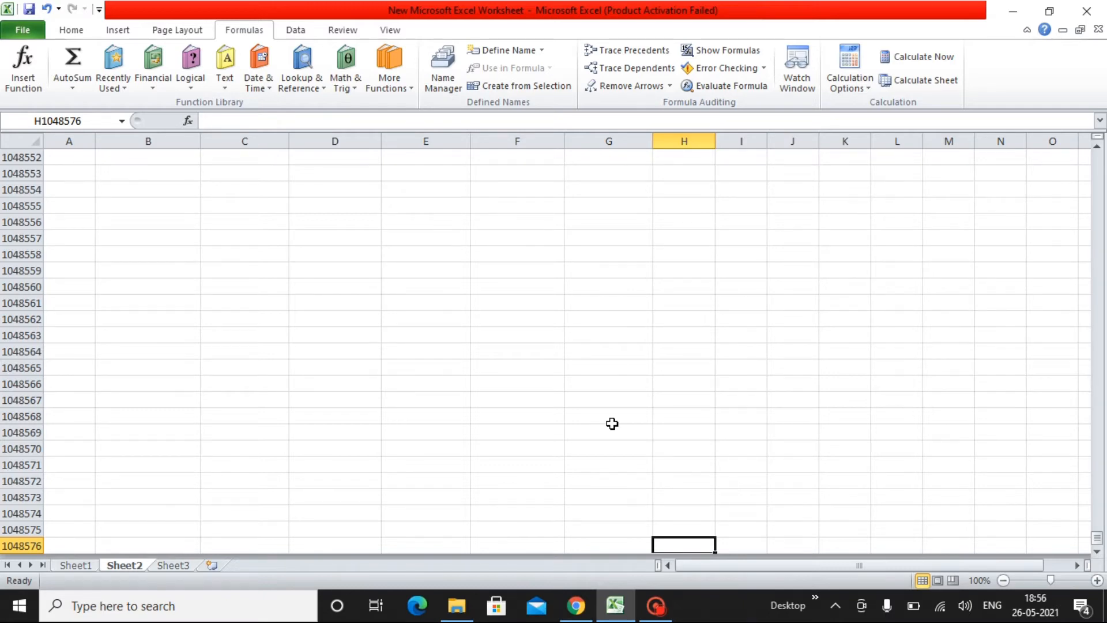
key(ctrl+Up)
key(Down)
key(Down)
key(Down)
key(Down)
key(Down)
key(Down)
key(Down)
key(Down)
key(Down)
key(Down)
key(Down)
key(Down)
key(Down)
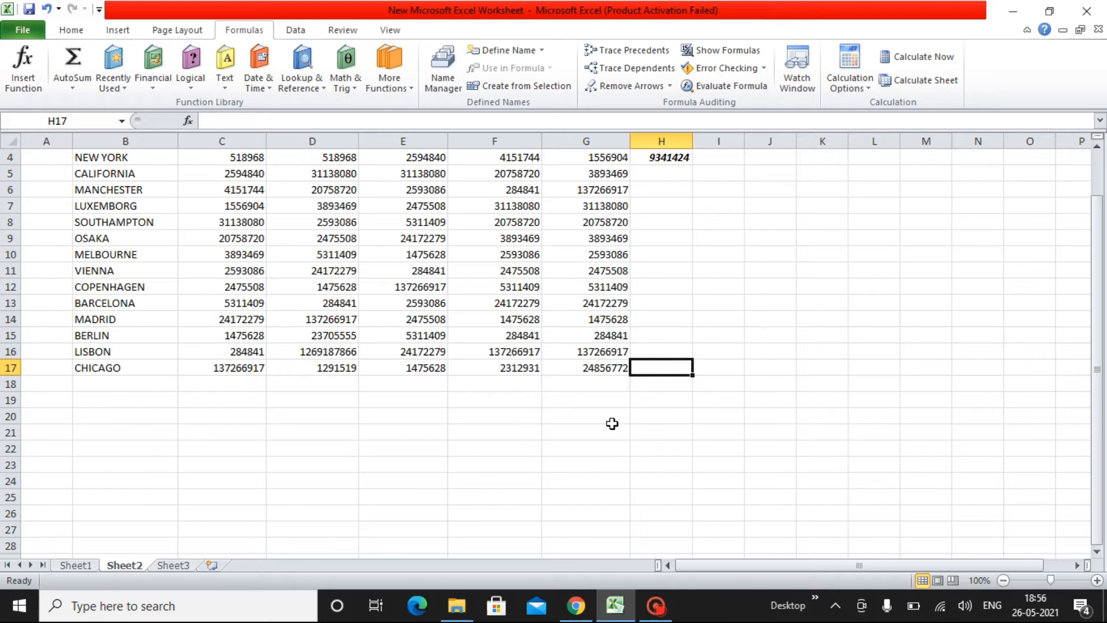
key(ctrl+Up)
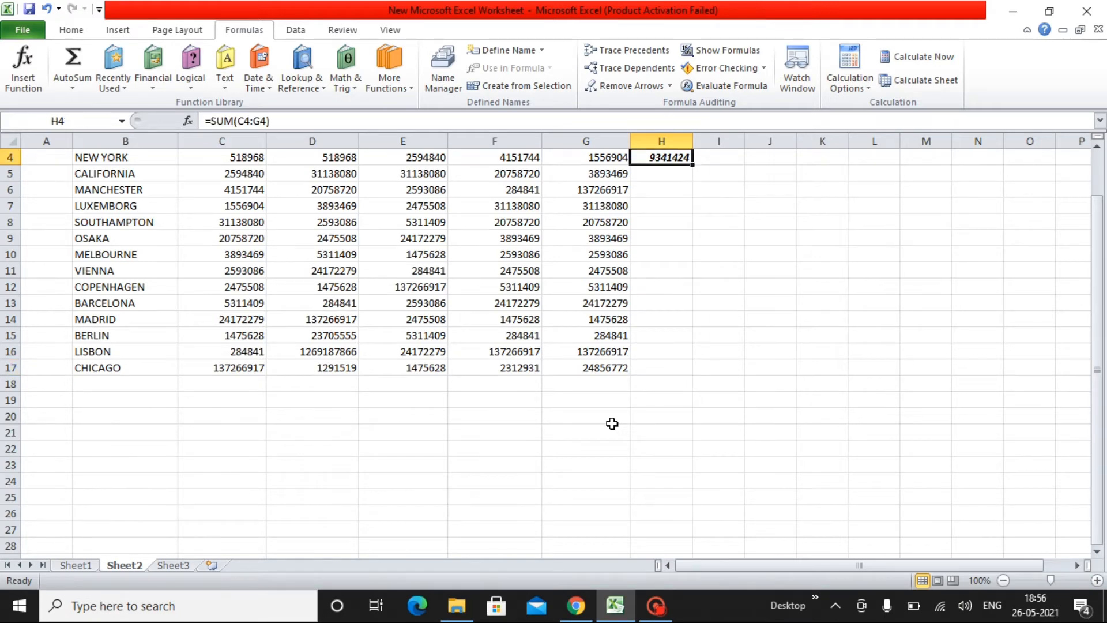
key(Up)
key(Down)
key(Left)
key(Right)
key(Left)
key(Right)
key(Down)
key(Down)
key(Down)
key(Down)
key(Down)
key(Down)
key(Down)
key(Down)
key(Down)
key(Down)
key(Down)
key(Down)
key(Down)
key(Down)
key(Up)
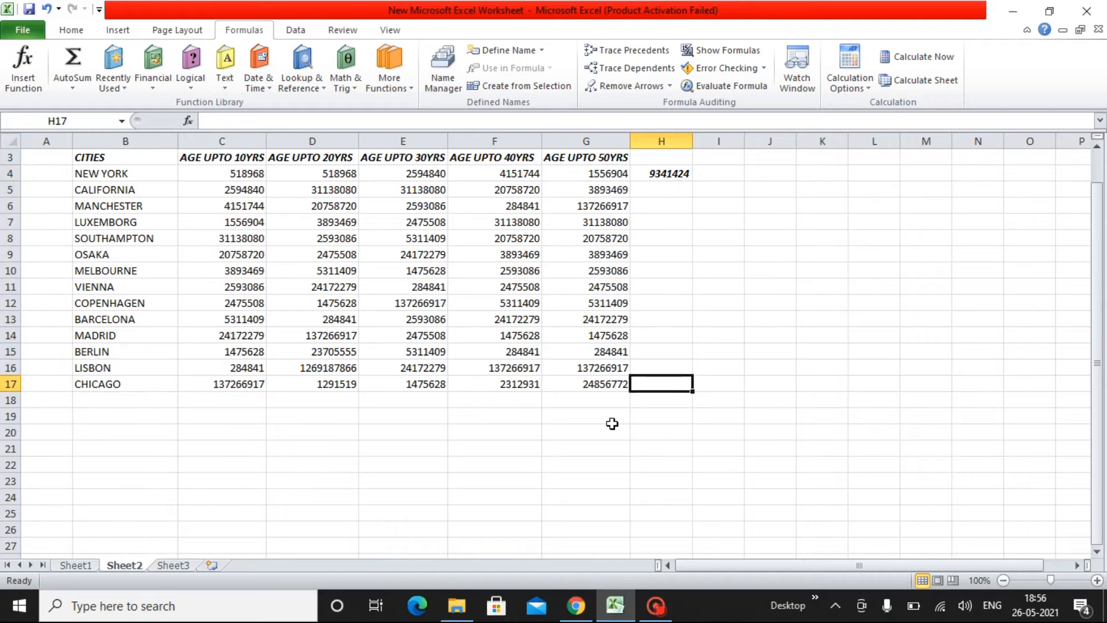
key(Up)
key(Up)
key(Left)
key(ctrl+Up)
key(Down)
key(Right)
key(Left)
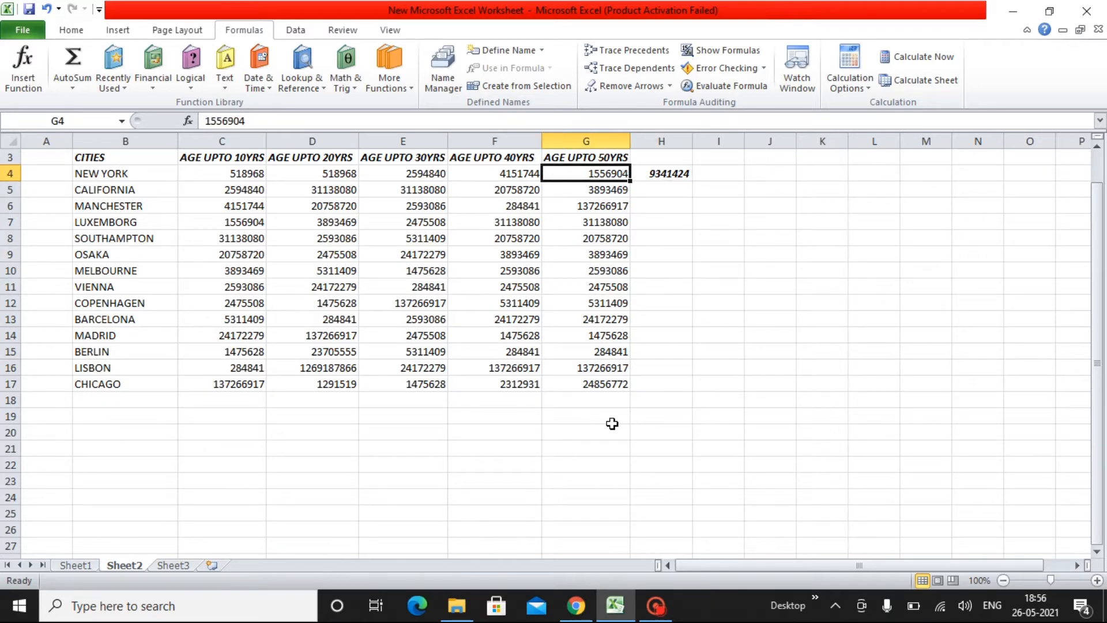
Fill New York's SUM formula in H4 down through H17 to total every other city.
key(ctrl+Down)
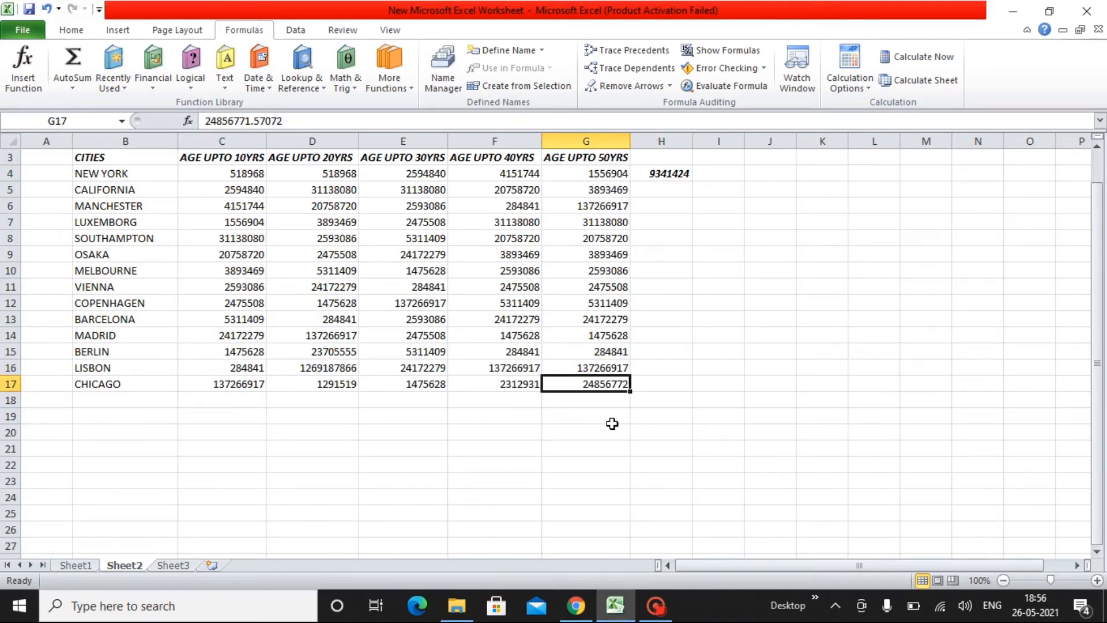
key(Right)
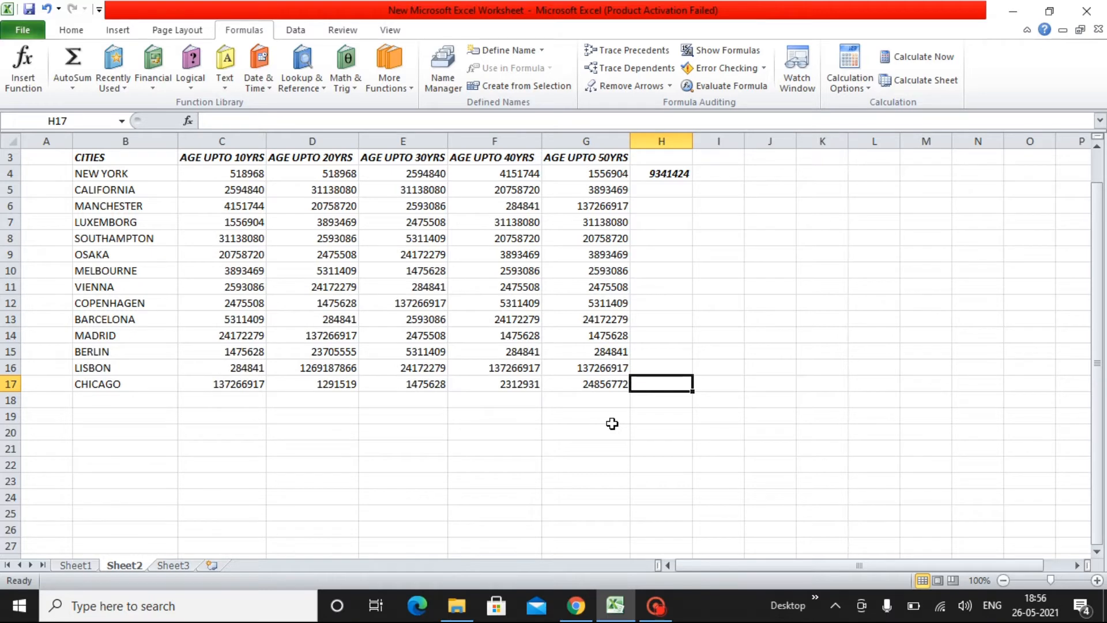
key(ctrl+shift+Up)
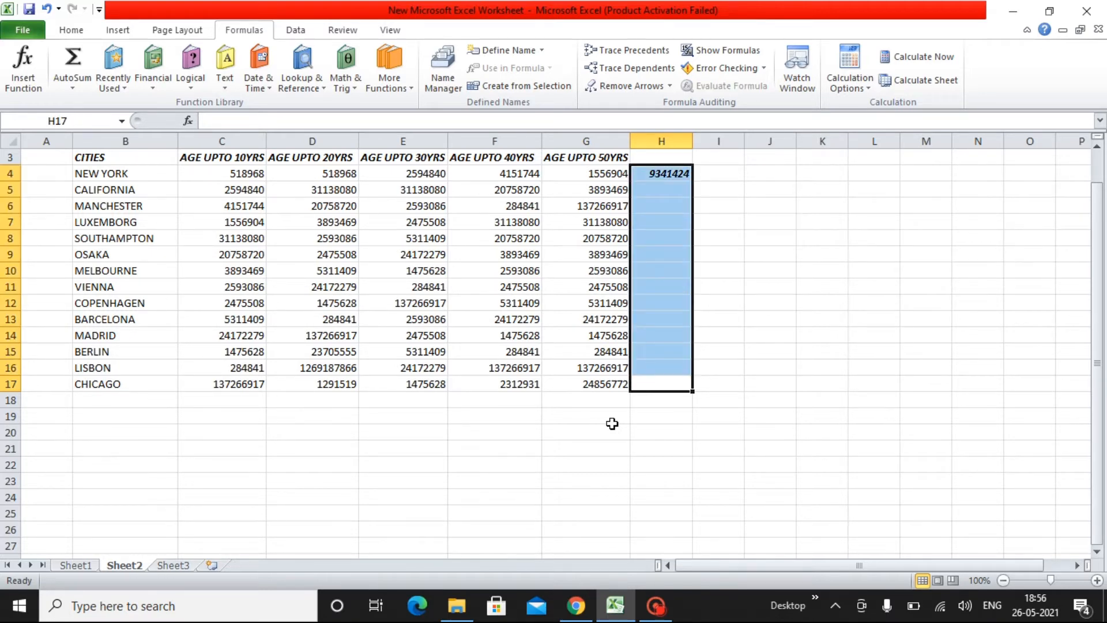
key(ctrl+d)
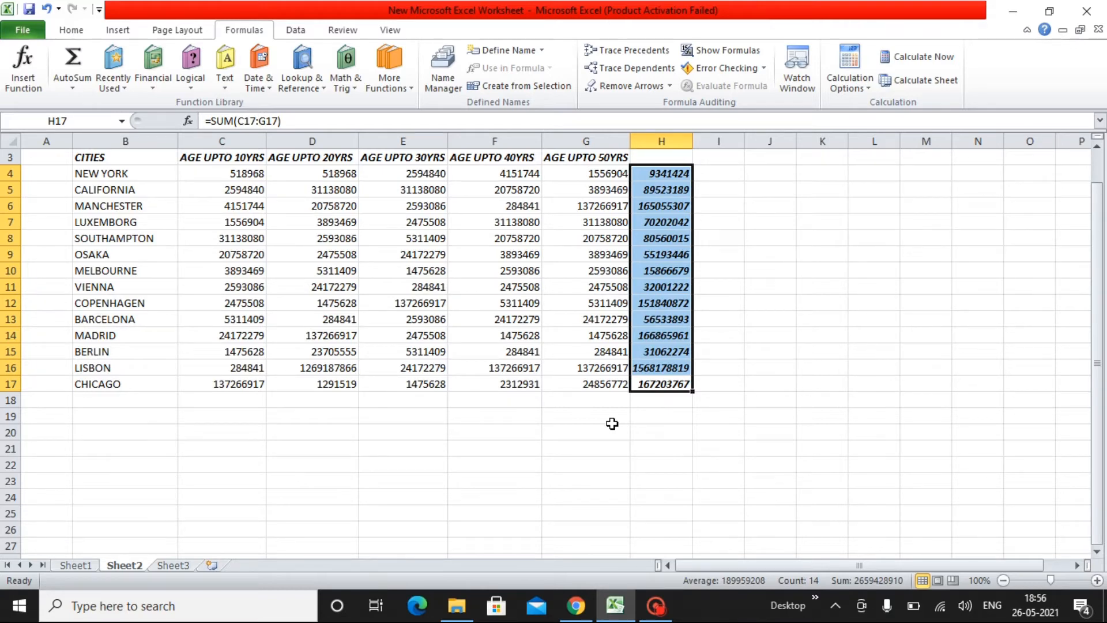
Insert an automatic SUM of C4:C17 in cell C18 to total the AGE UPTO 10YRS column.
key(Left)
key(ctrl+Left)
key(Right)
key(Down)
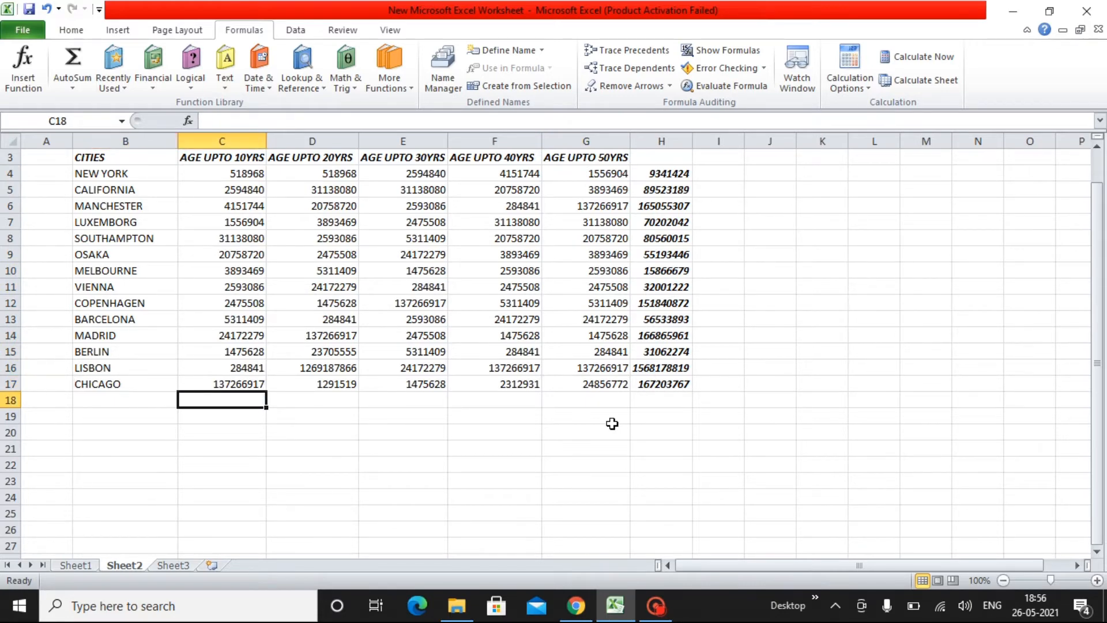
key(alt+equal)
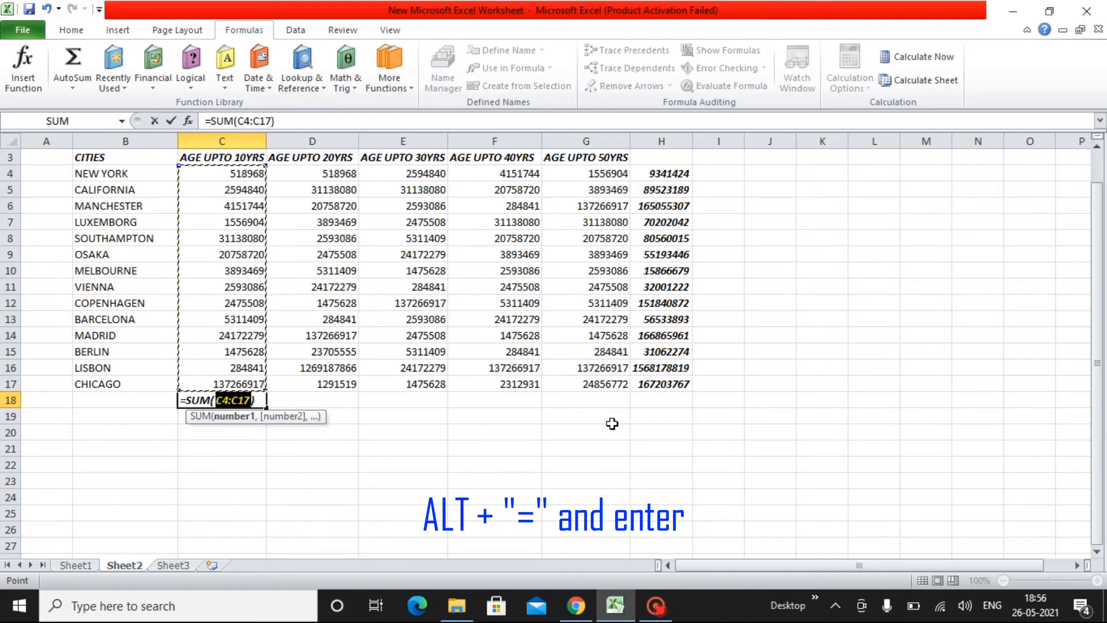
key(Return)
Copy the column total from C18 into D18:G18 so the other four age groups are totalled.
key(Up)
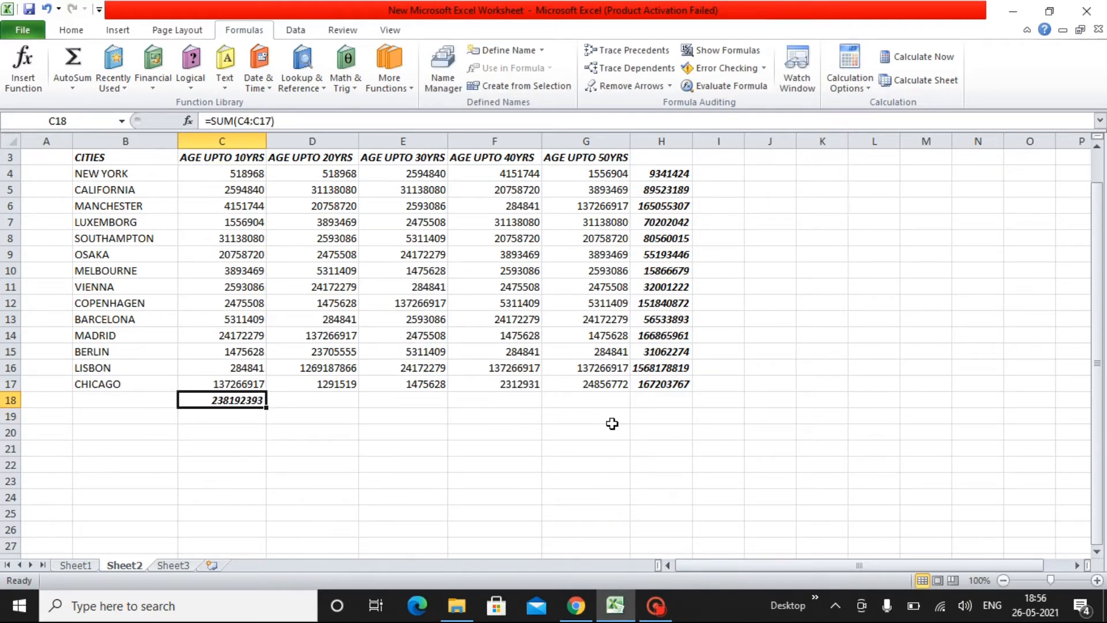
key(ctrl+c)
key(Right)
key(shift+Right)
key(shift+Right)
key(shift+Right)
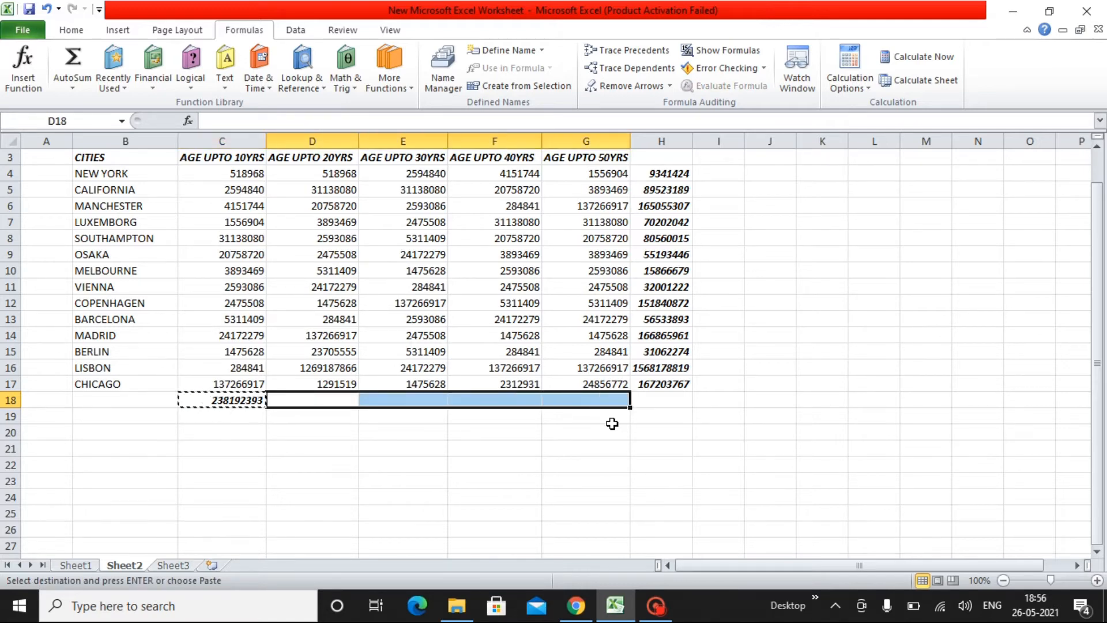
key(ctrl+v)
key(Escape)
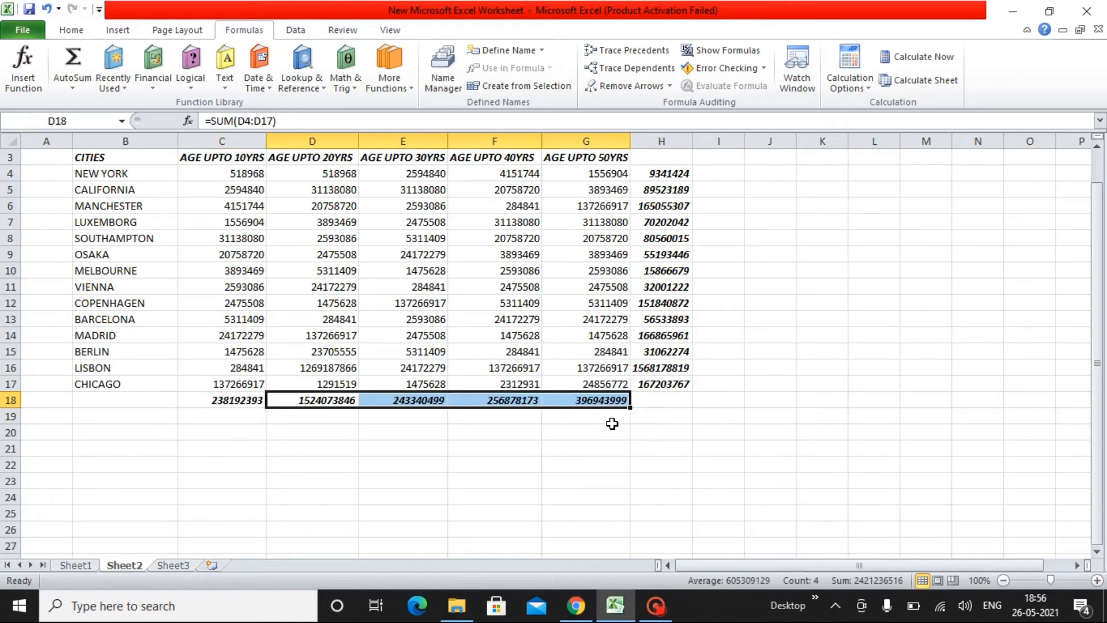
Review the SUM formulas behind the city totals in column H and the age-group totals in row 18.
key(Right)
key(Right)
key(Right)
key(Right)
key(Up)
key(ctrl+Up)
key(Down)
key(Home)
key(Right)
key(Right)
key(Right)
key(Right)
key(Right)
key(Right)
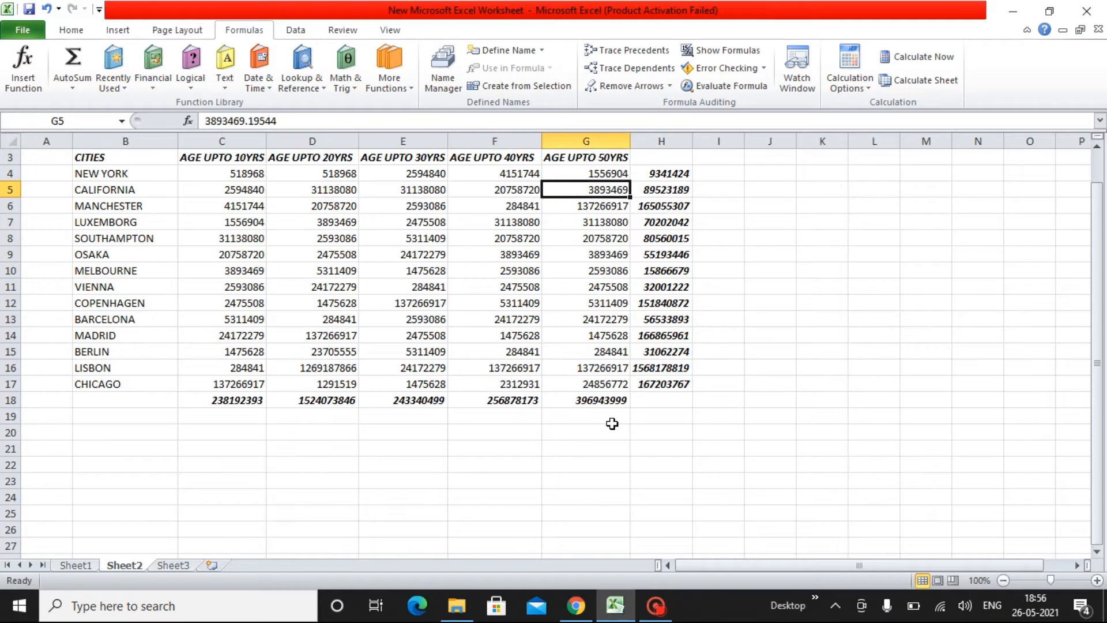
key(Right)
key(Up)
key(Down)
key(Down)
key(Down)
key(Down)
key(Down)
key(Down)
key(Down)
key(Down)
key(Down)
key(Down)
key(Down)
key(Down)
key(Down)
key(Down)
key(Down)
key(Down)
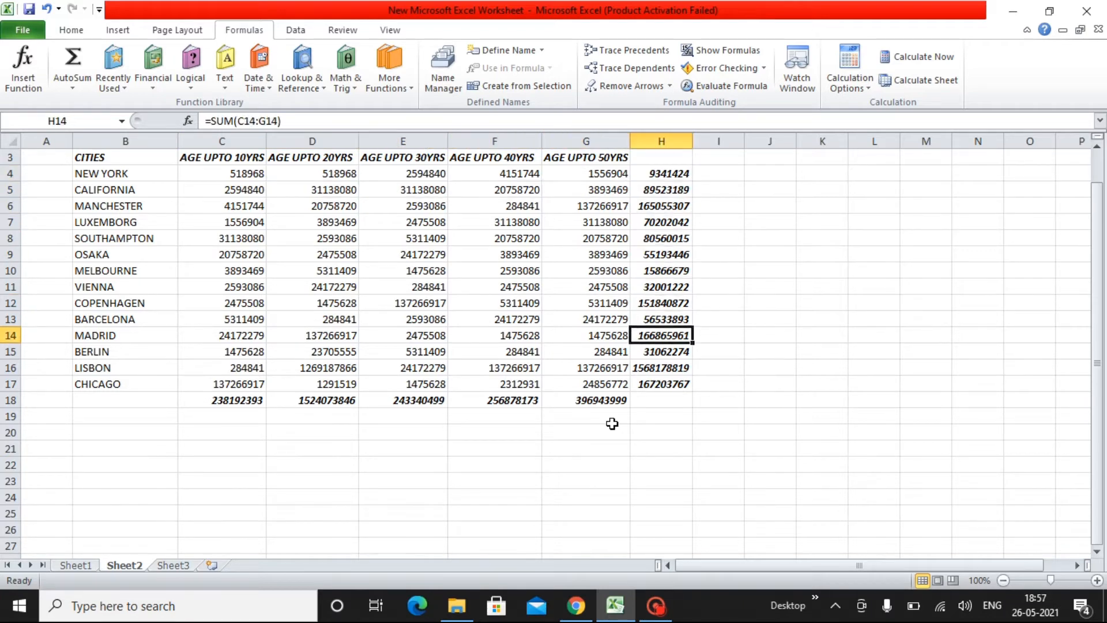
click(612, 422)
key(Up)
key(Left)
key(Left)
key(Left)
key(Left)
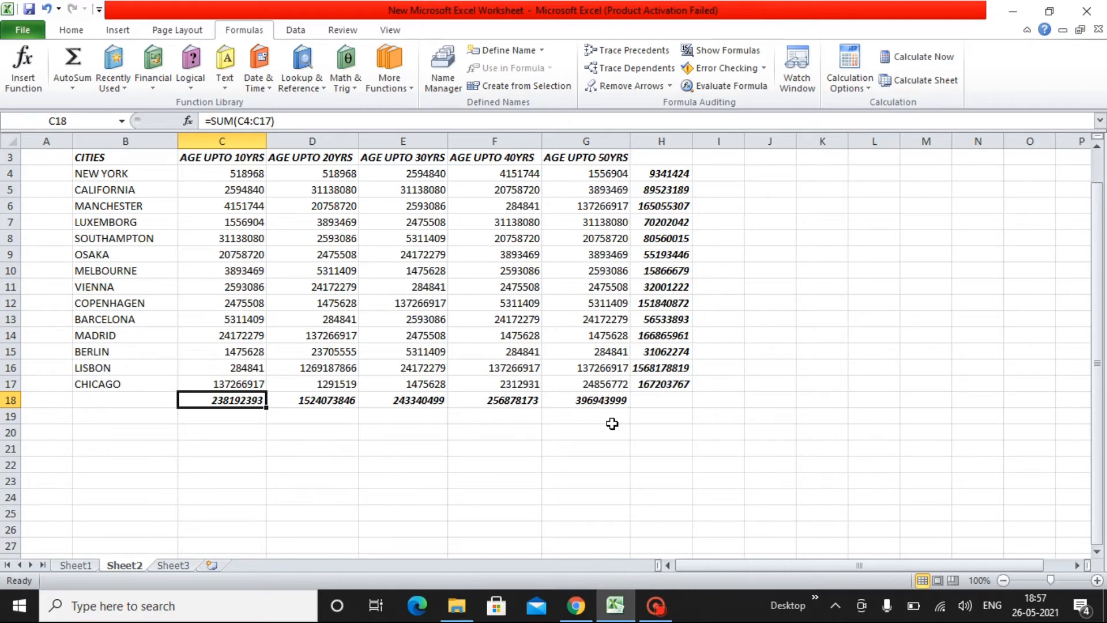
Select California's first three age-group figures in C5:E5 and read their sum on the status bar.
key(ctrl+Up)
key(Down)
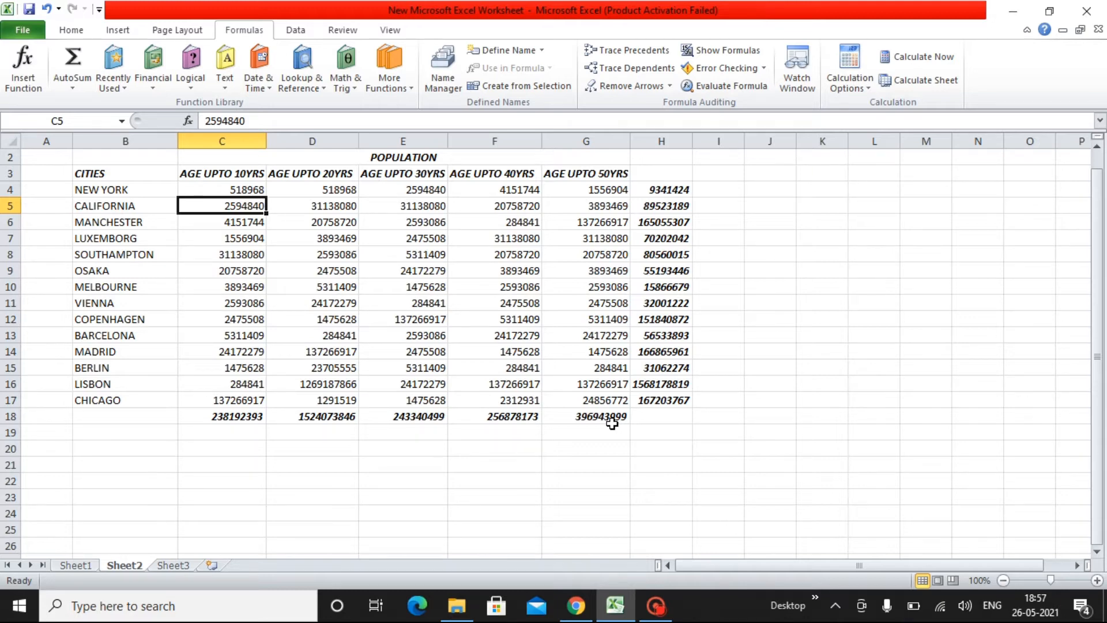
key(Left)
key(Right)
key(Right)
key(Right)
key(Left)
key(Left)
key(shift+Right)
key(shift+Right)
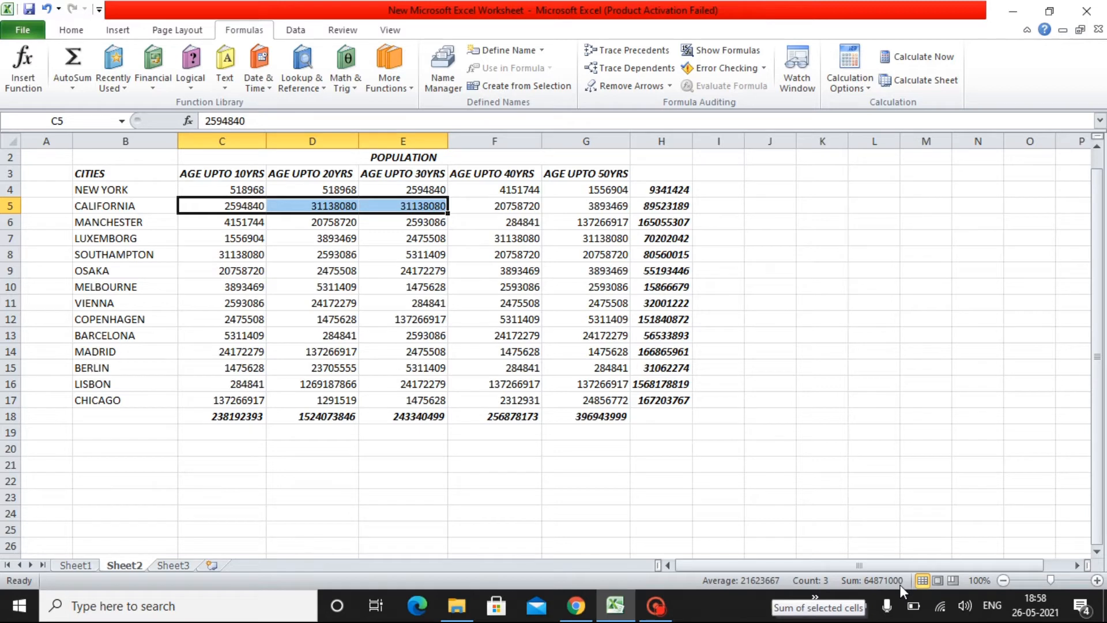
Select Osaka's non-adjacent figures in C9, E9 and G9 together to view their combined sum.
key(Down)
key(Left)
key(Down)
key(Down)
key(Down)
key(Down)
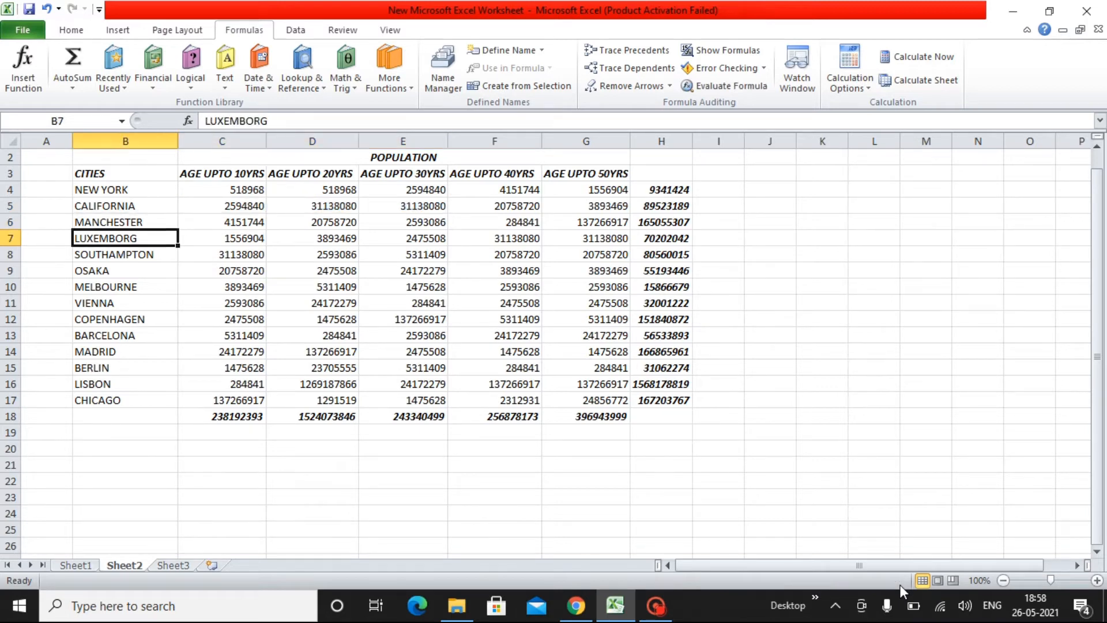
key(Up)
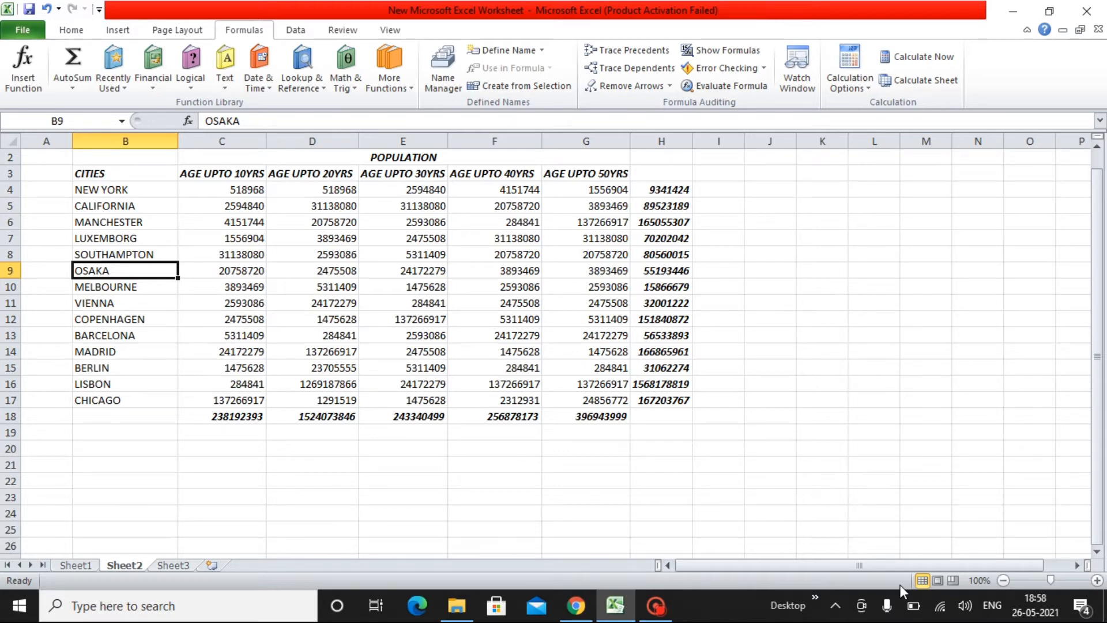
key(Right)
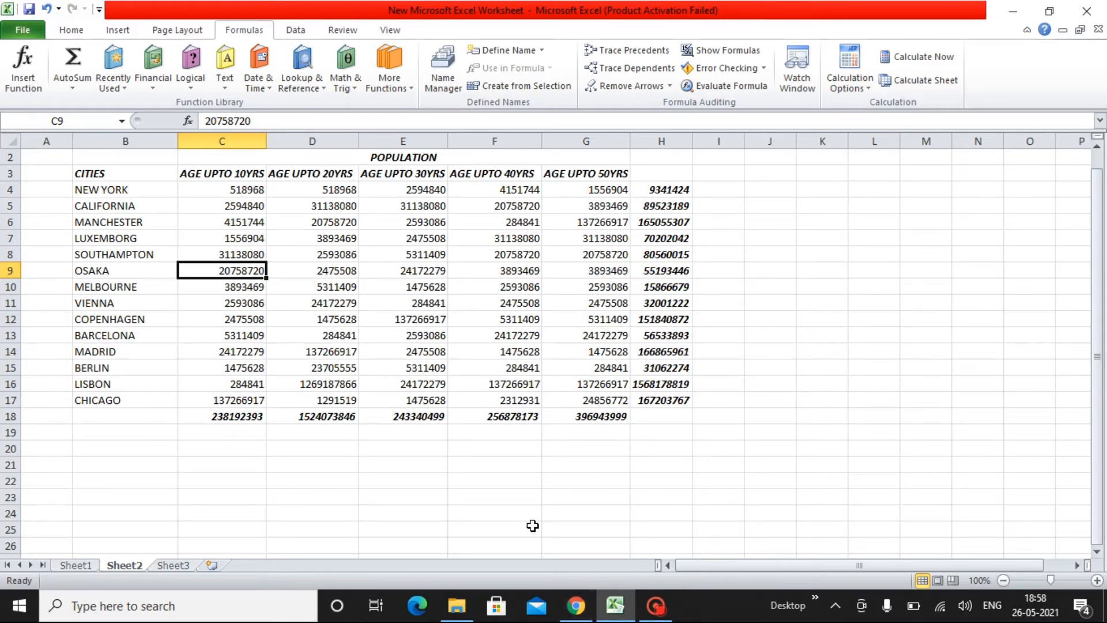
key(Left)
key(Right)
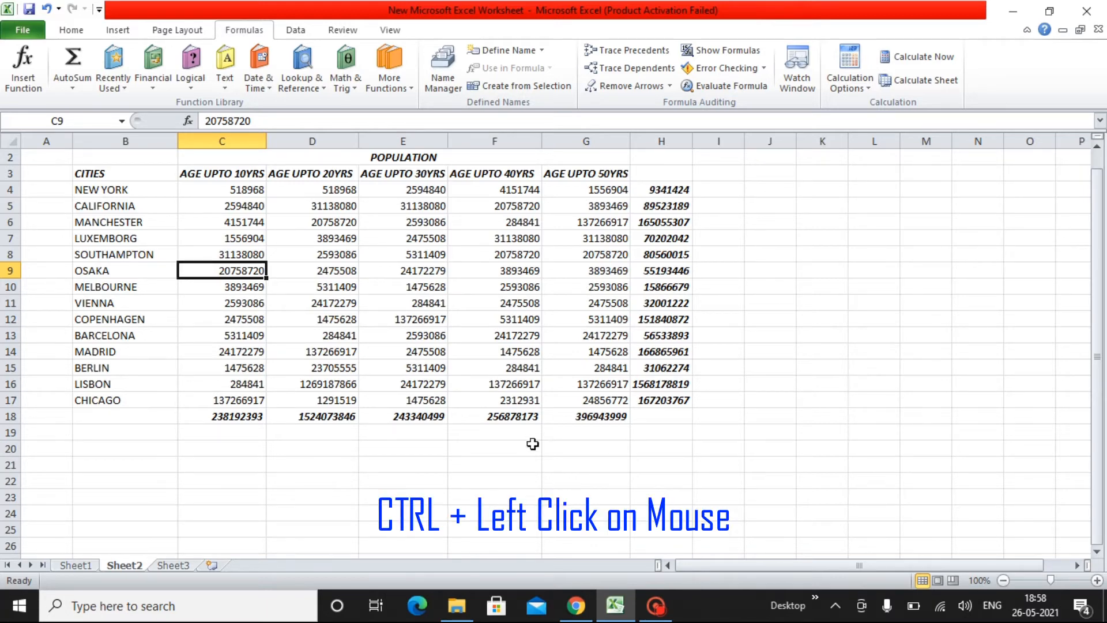
ctrl+click(394, 270)
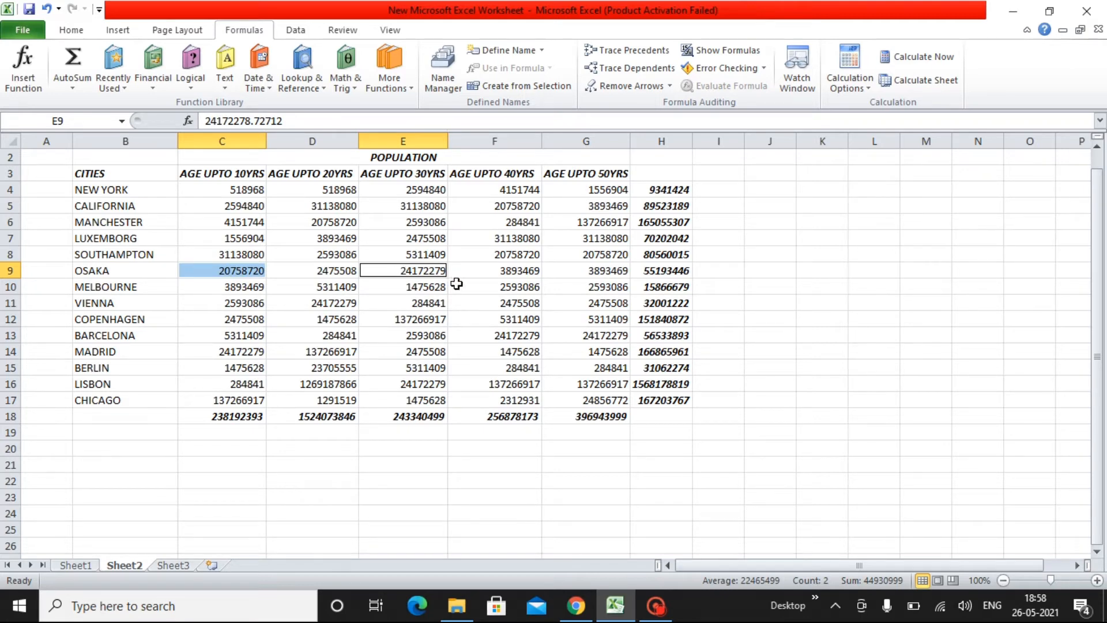
ctrl+click(585, 270)
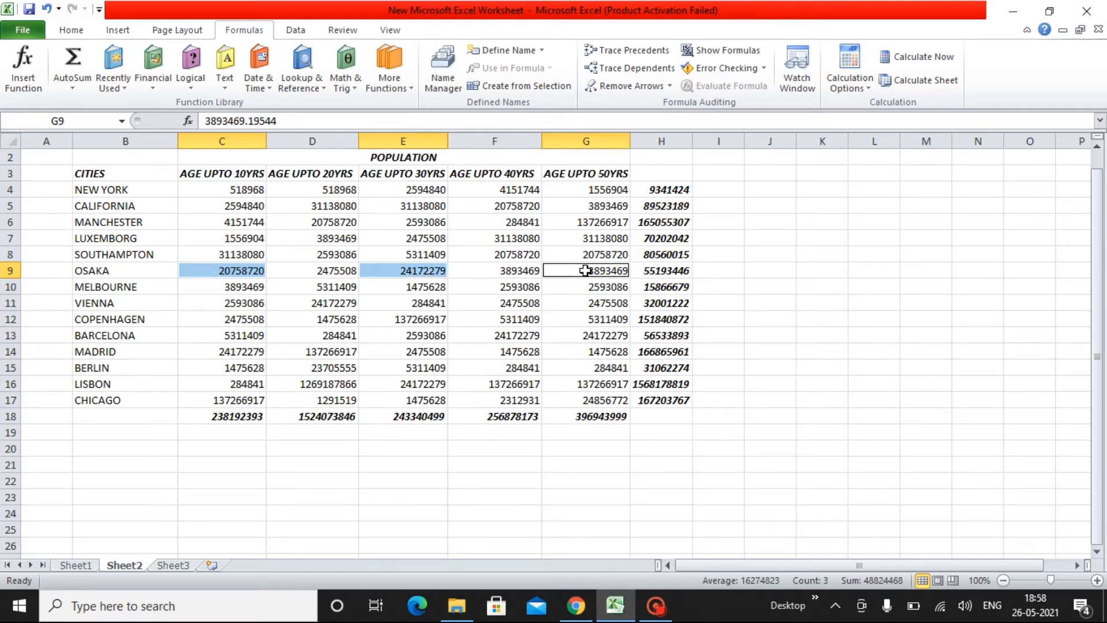
Reselect Osaka's figures starting from G9, adding C9 and E9, and check the status bar sum.
click(586, 271)
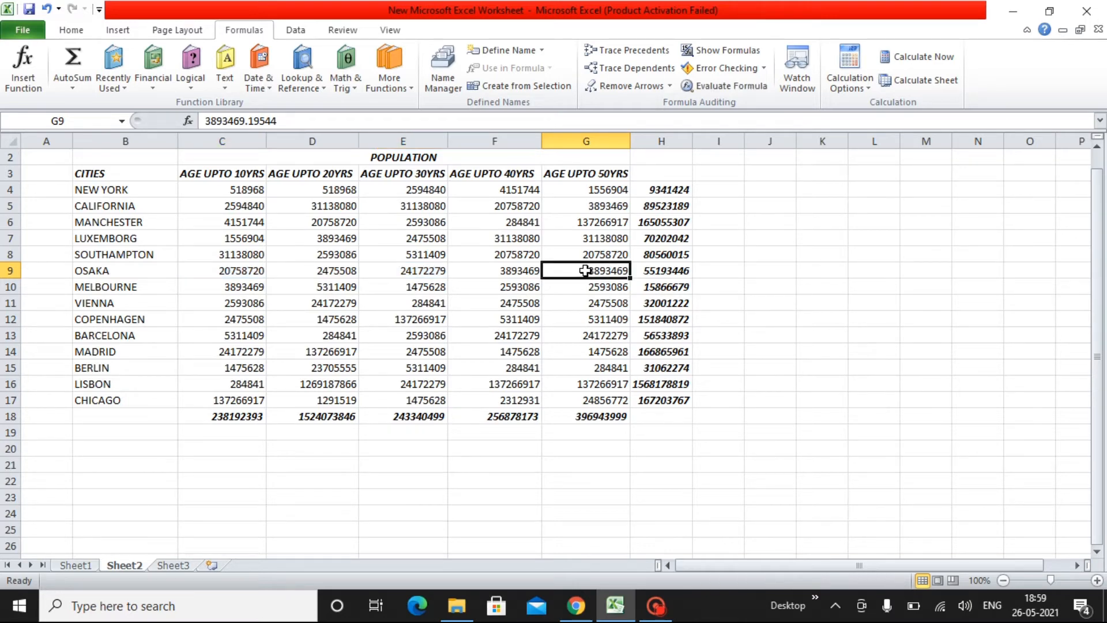
ctrl+click(240, 266)
ctrl+click(389, 272)
mouse_move(801, 528)
mouse_down()
mouse_move(744, 532)
mouse_move(842, 608)
mouse_move(880, 598)
mouse_up()
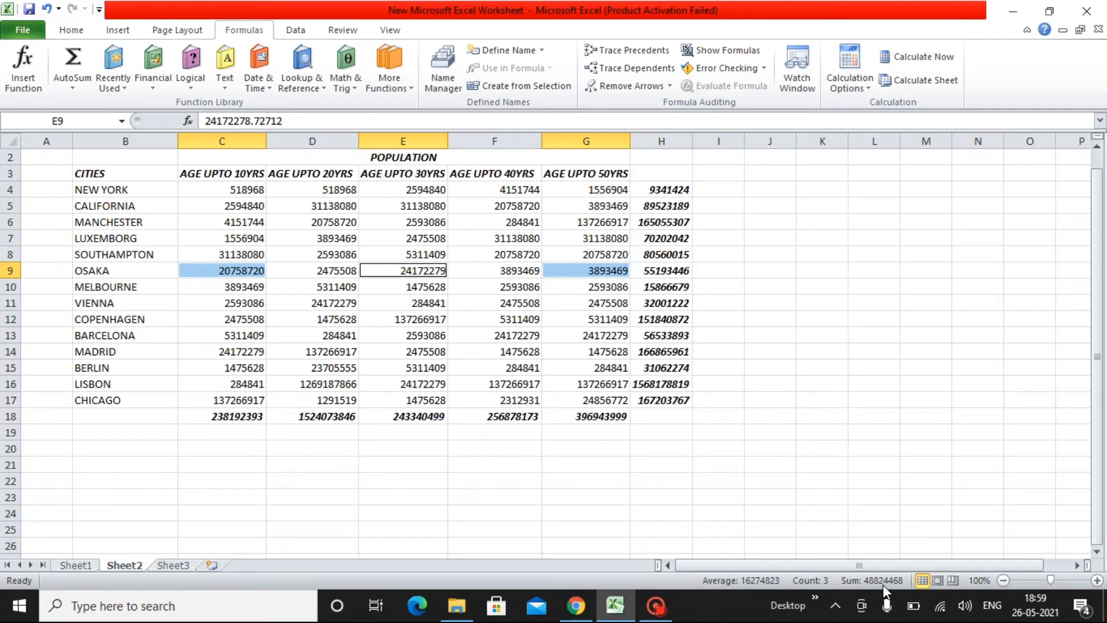
Re-enter New York's total in H4 as an automatic SUM of C4:G4.
key(Right)
key(Right)
key(Right)
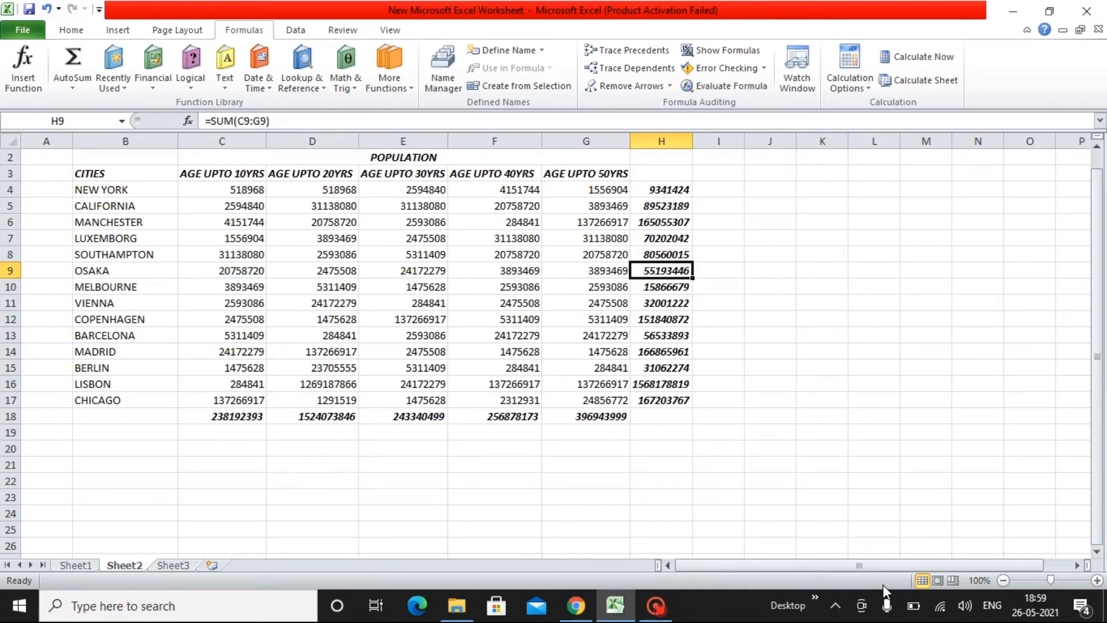
key(Up)
key(Up)
key(Up)
key(Up)
key(Up)
key(Left)
key(Left)
key(Left)
key(Left)
key(Left)
key(Right)
key(Right)
key(Right)
key(Right)
key(Right)
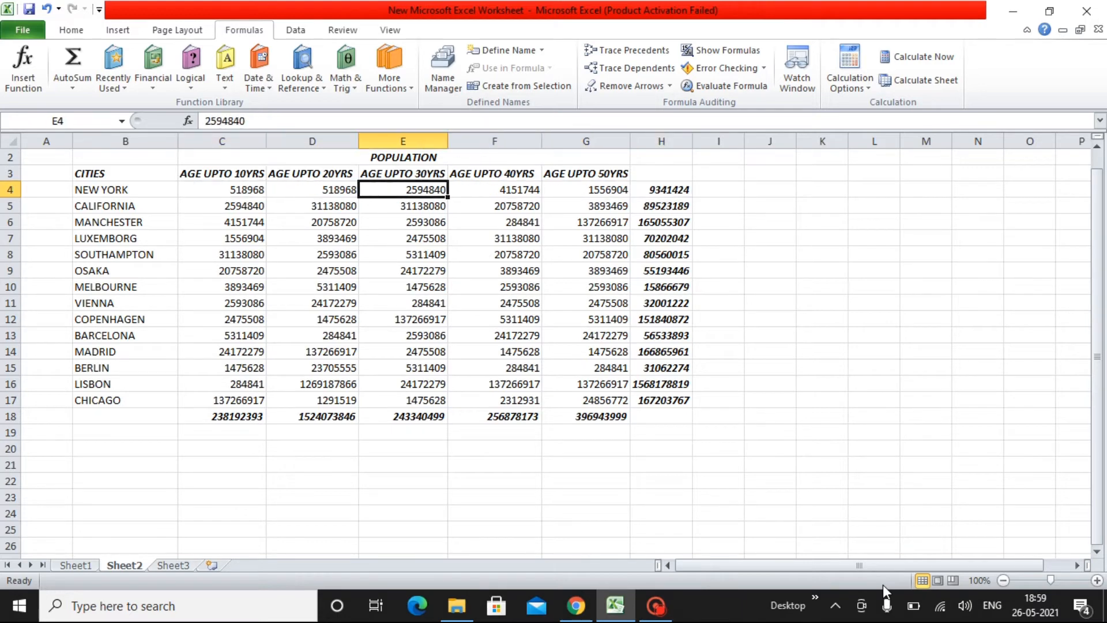
key(Down)
key(Up)
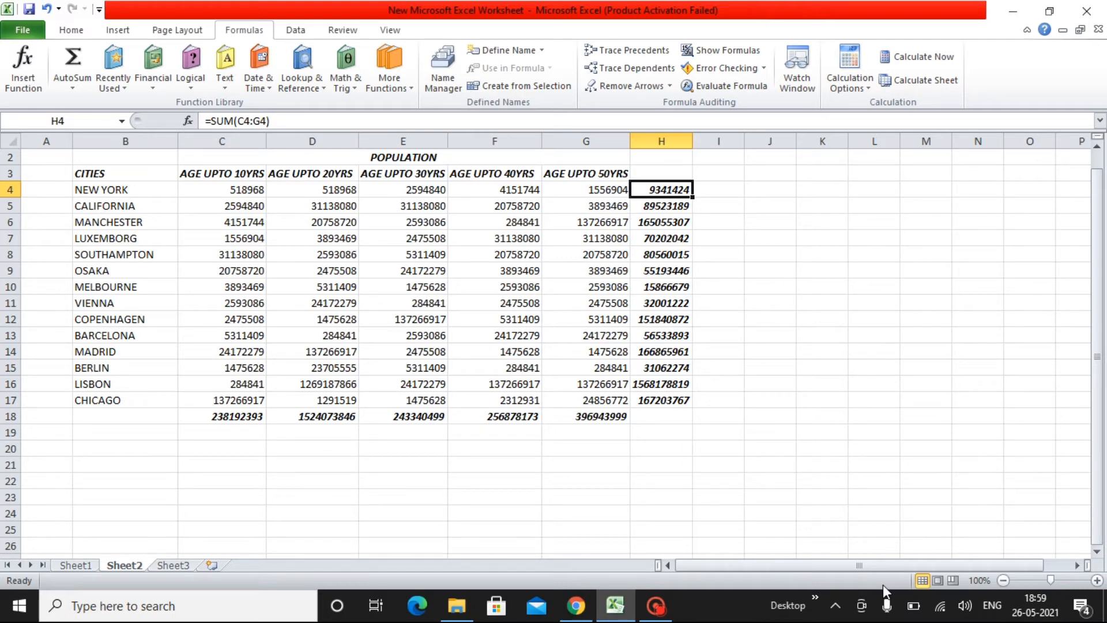
key(alt+equal)
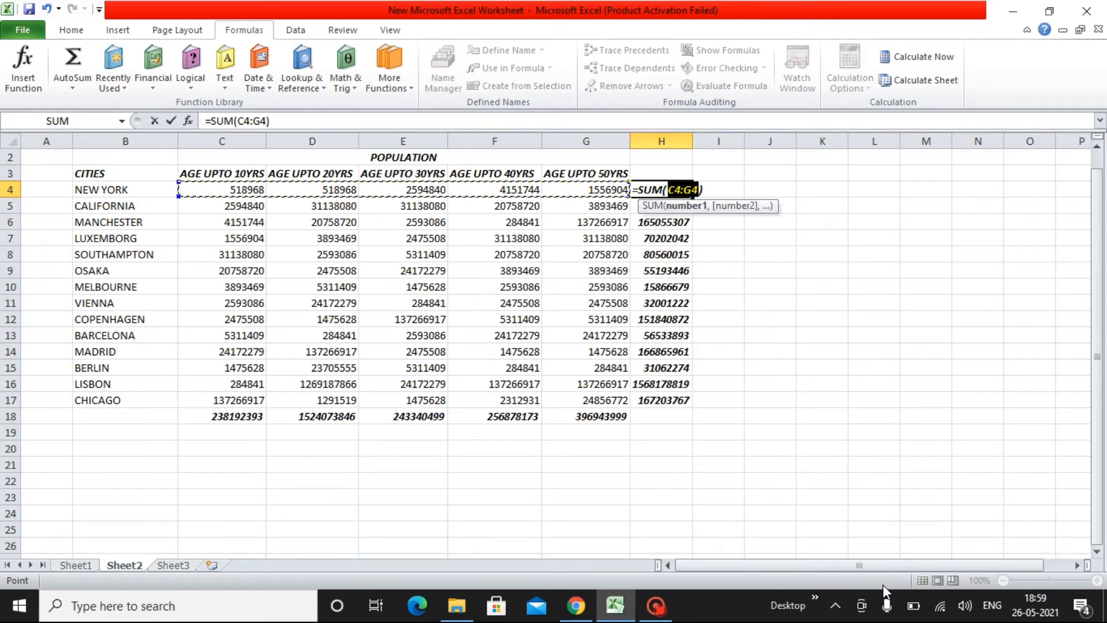
key(Return)
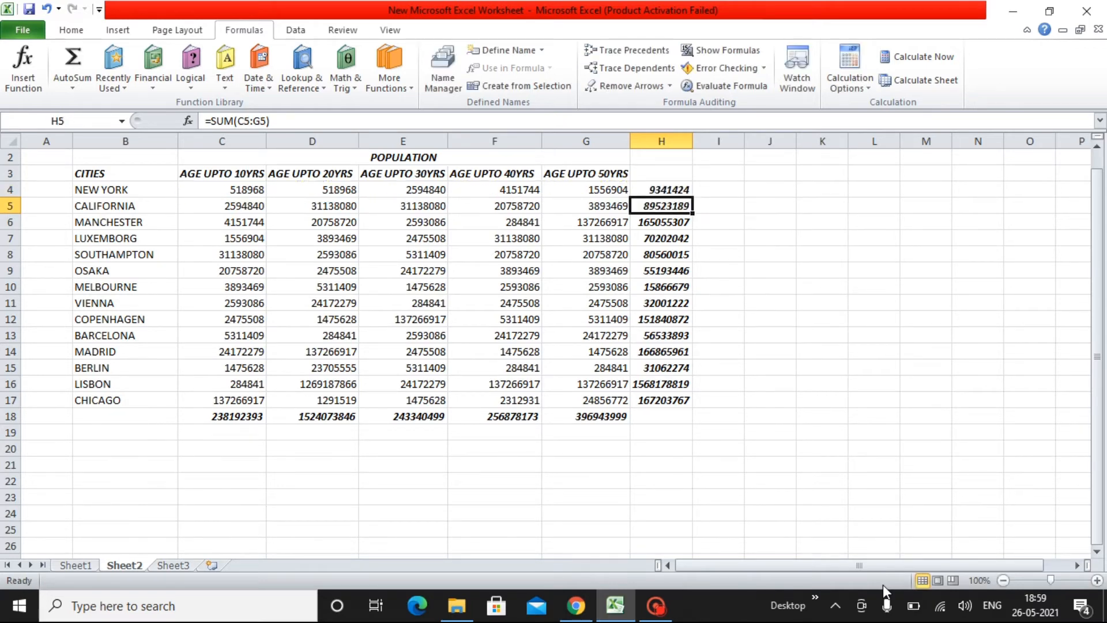
Select all the city totals from H17 up to H4 to read their overall sum on the status bar.
key(Up)
key(Left)
key(ctrl+Down)
key(Up)
key(Right)
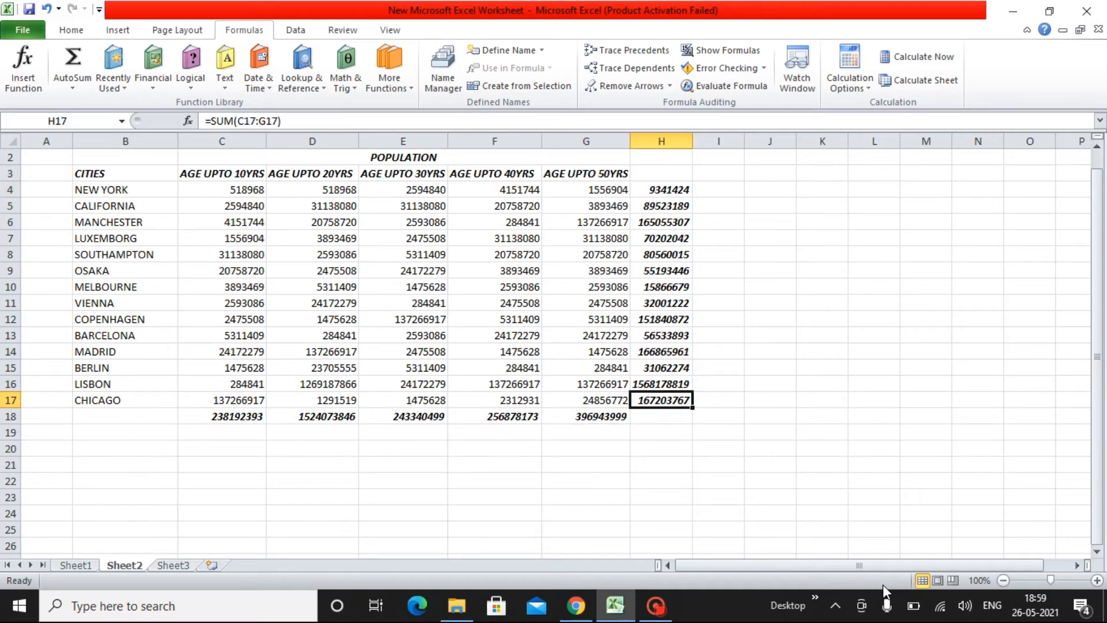
key(ctrl+shift+Up)
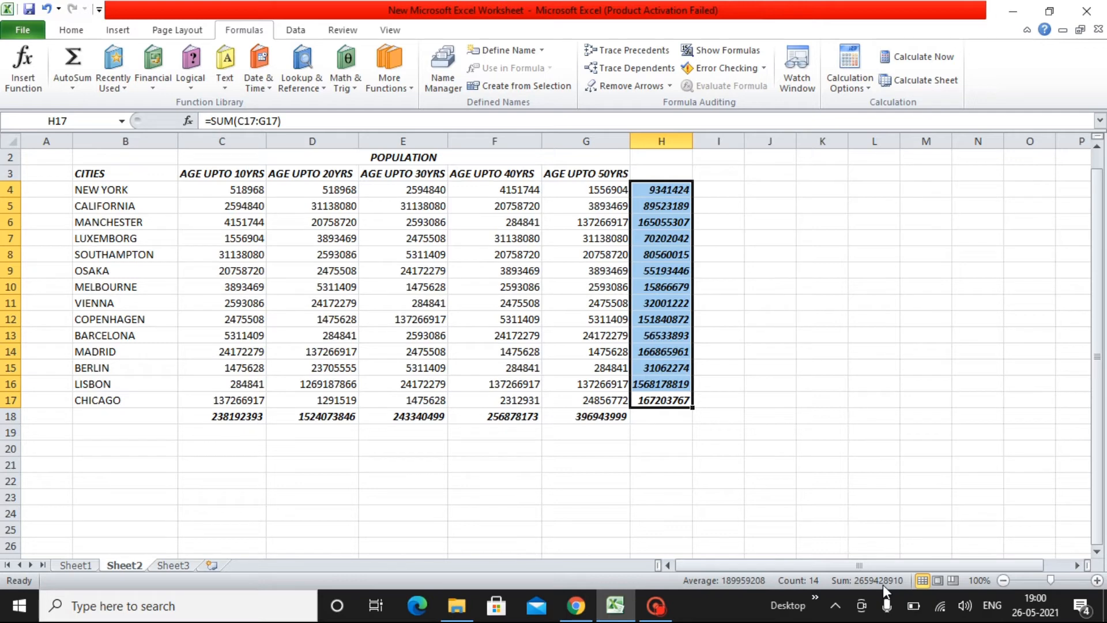
Enter the sample value 23 in the empty cell K17 beside the table.
key(Right)
key(Right)
key(Right)
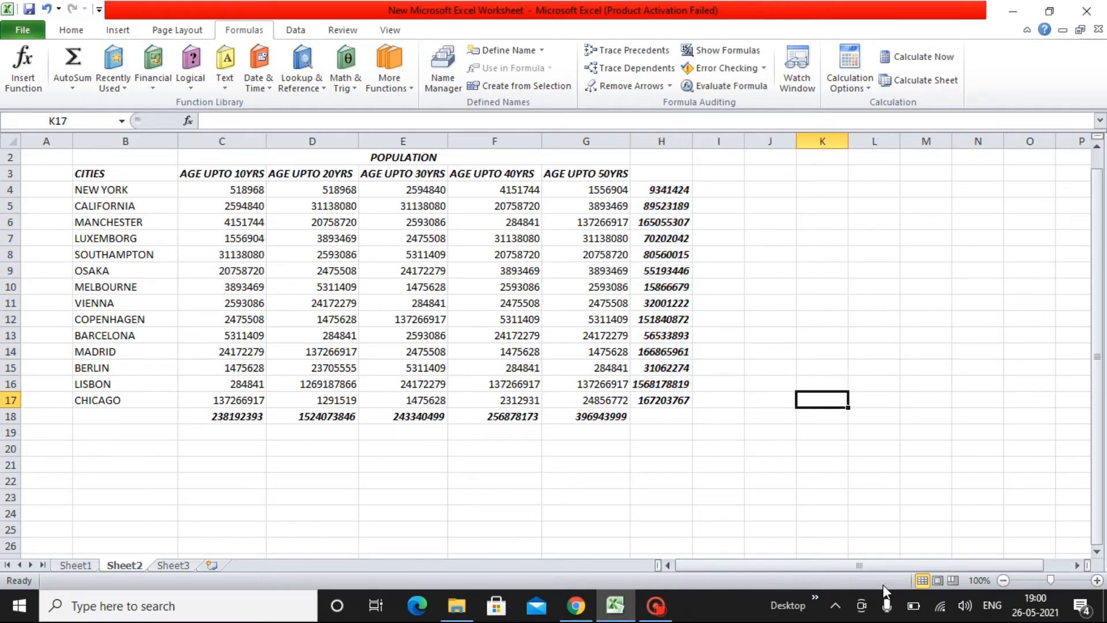
key(Left)
key(Right)
text(23)
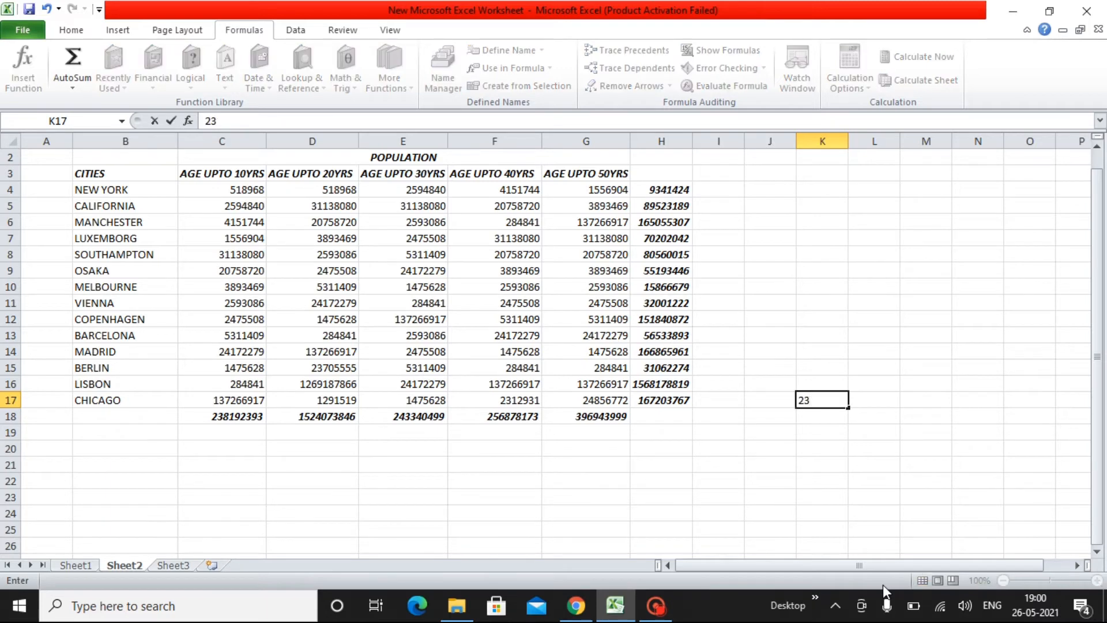
key(Return)
key(Up)
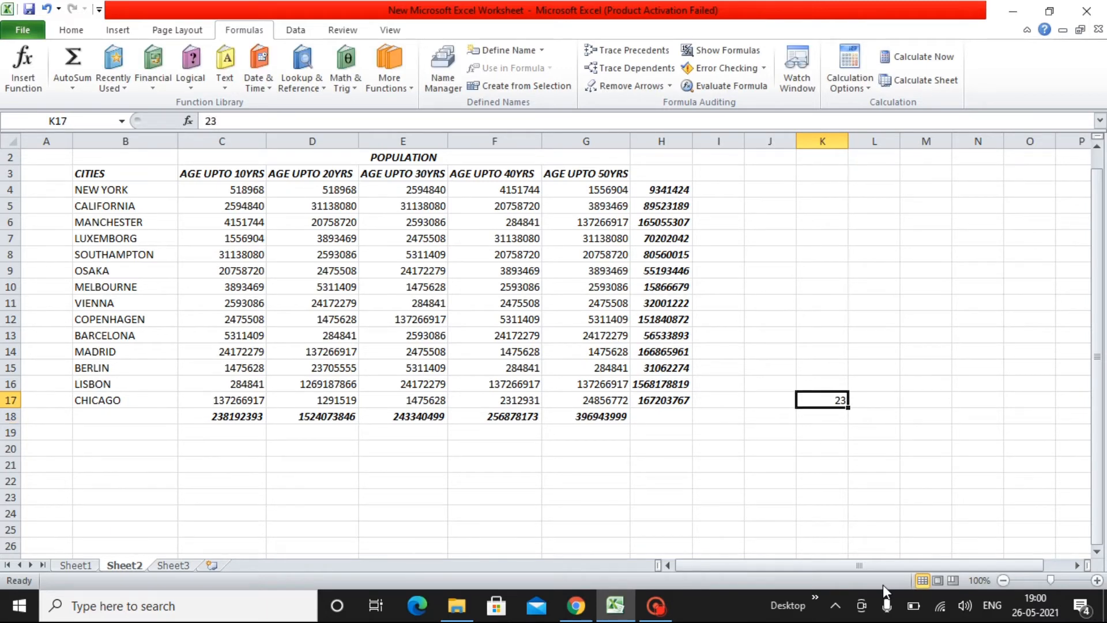
Fill the sample value 23 from K17 down into cells K18 and K19.
key(Down)
key(Down)
key(Down)
key(Down)
key(Down)
key(Down)
key(Down)
key(Down)
key(Up)
key(Down)
key(Down)
key(Up)
key(Up)
key(Up)
key(Up)
key(Up)
key(Up)
key(Up)
key(Up)
key(Up)
key(Down)
key(ctrl+d)
key(Down)
key(ctrl+d)
Delete the sample values from cells K17:K19.
key(Up)
key(Up)
key(Up)
key(Up)
key(Up)
key(Up)
key(Up)
key(Up)
key(Up)
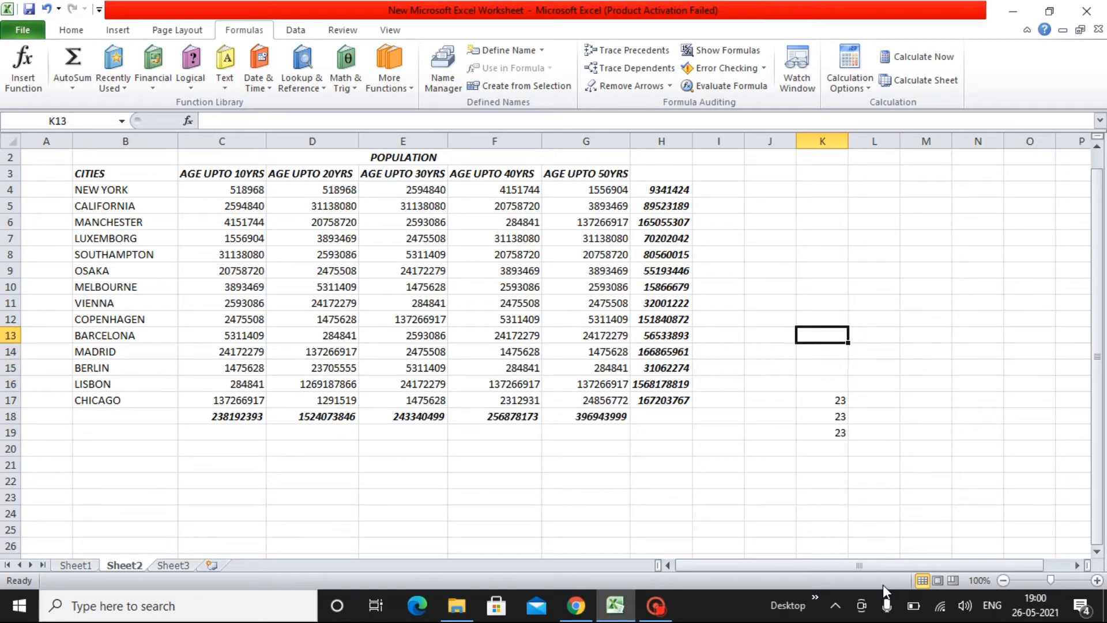
key(Up)
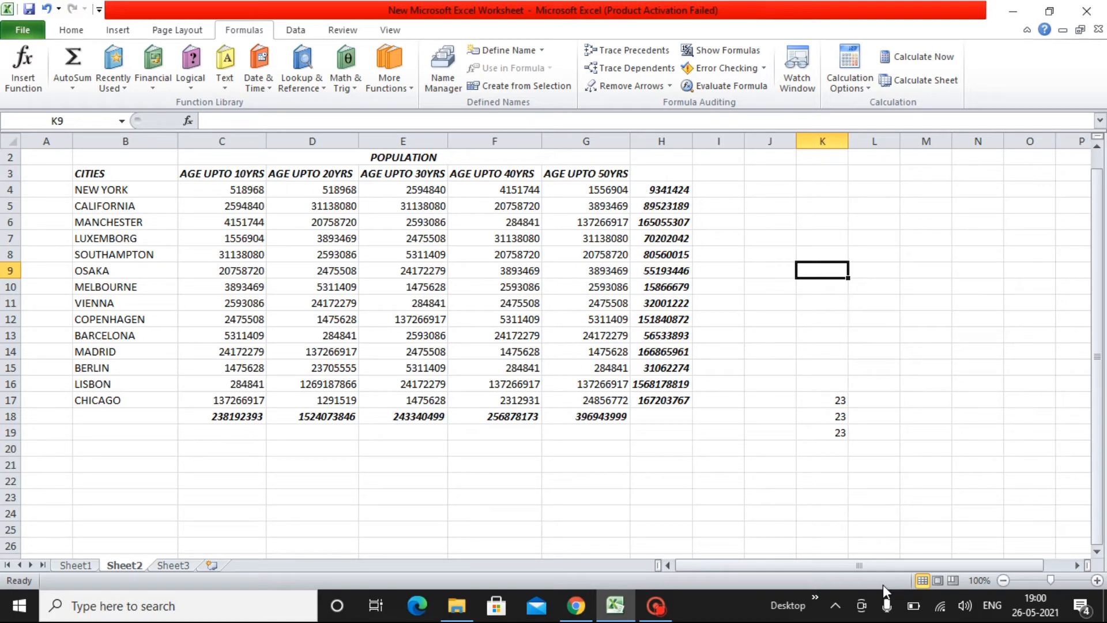
key(ctrl+Down)
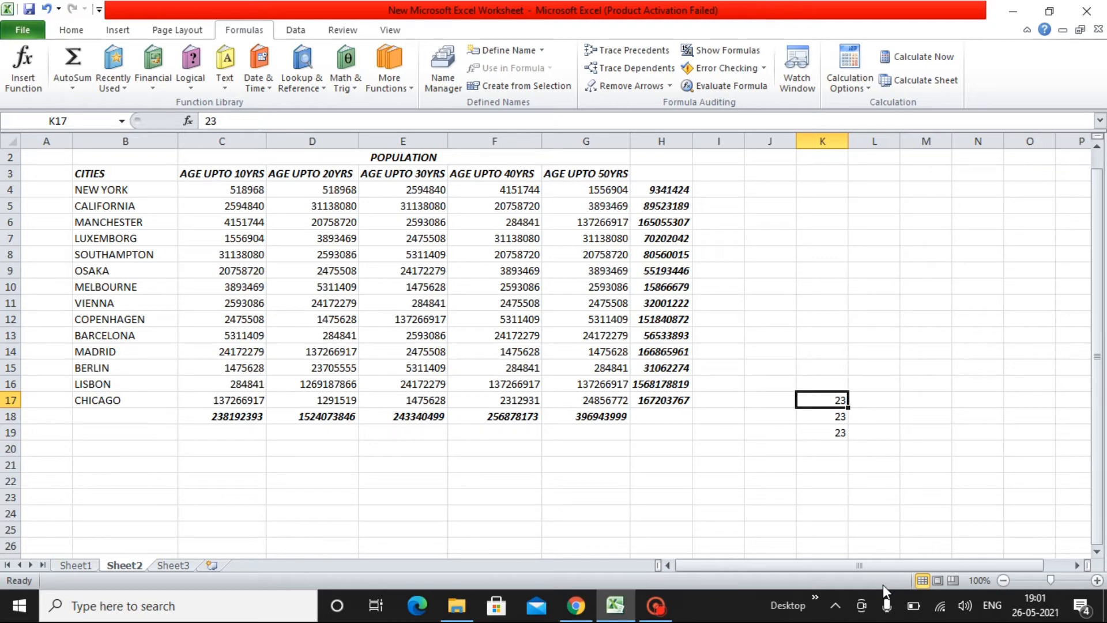
key(shift+Down)
key(shift+Down)
key(Delete)
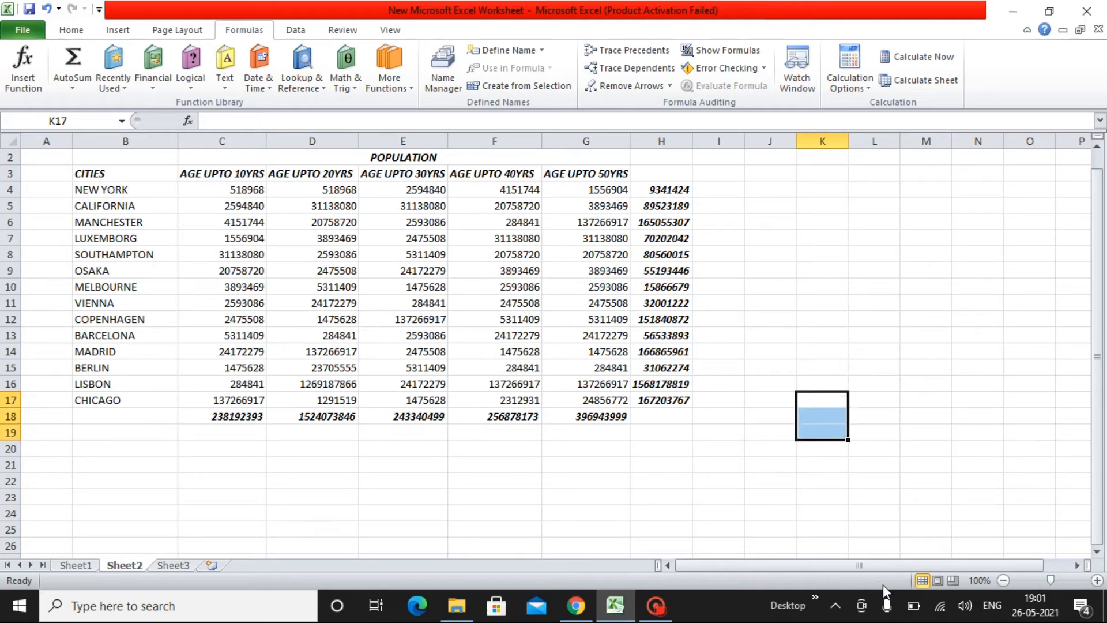
Clear all the city totals from H4:H17.
key(Left)
key(Left)
key(Left)
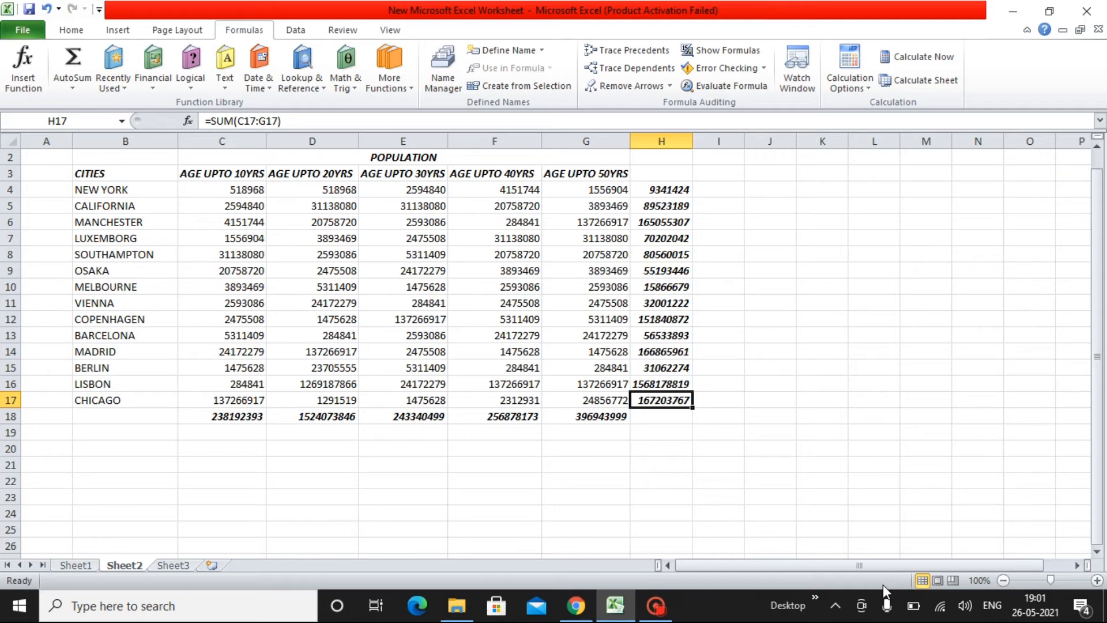
key(ctrl+Up)
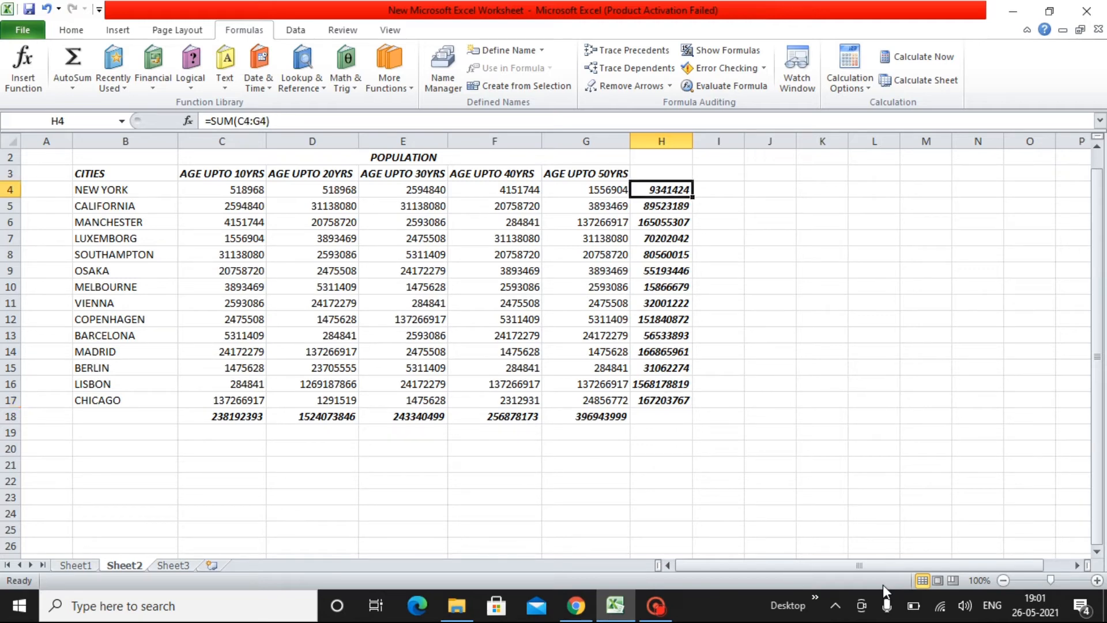
key(ctrl+shift+Down)
key(Delete)
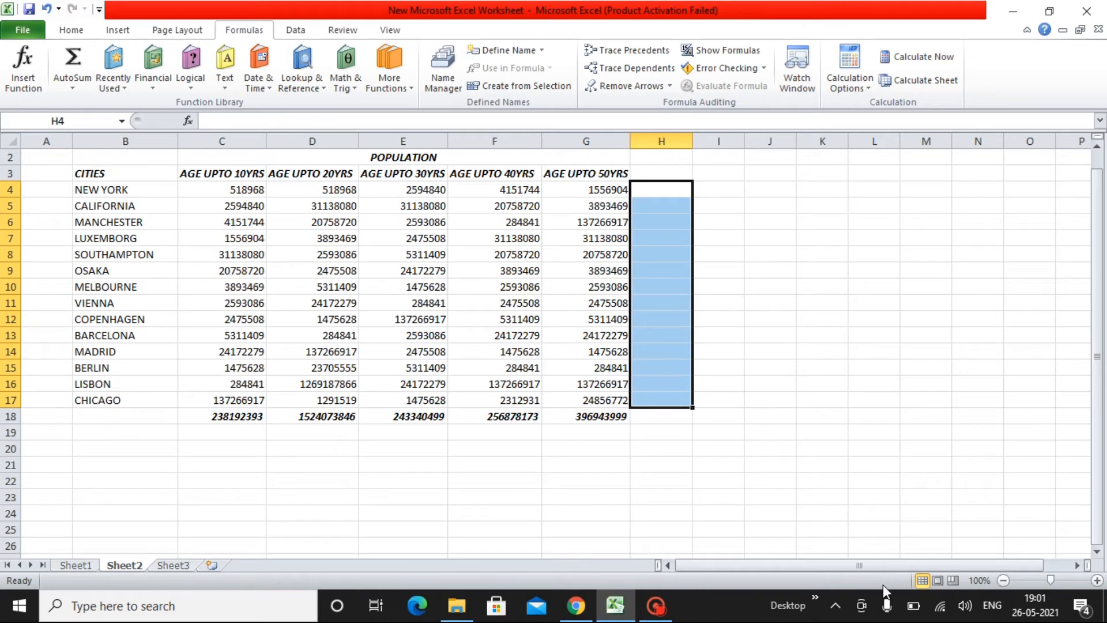
Clear the age-group totals from C18:G18 and return to the CITIES header in B3.
key(Left)
key(ctrl+Down)
key(ctrl+shift+Left)
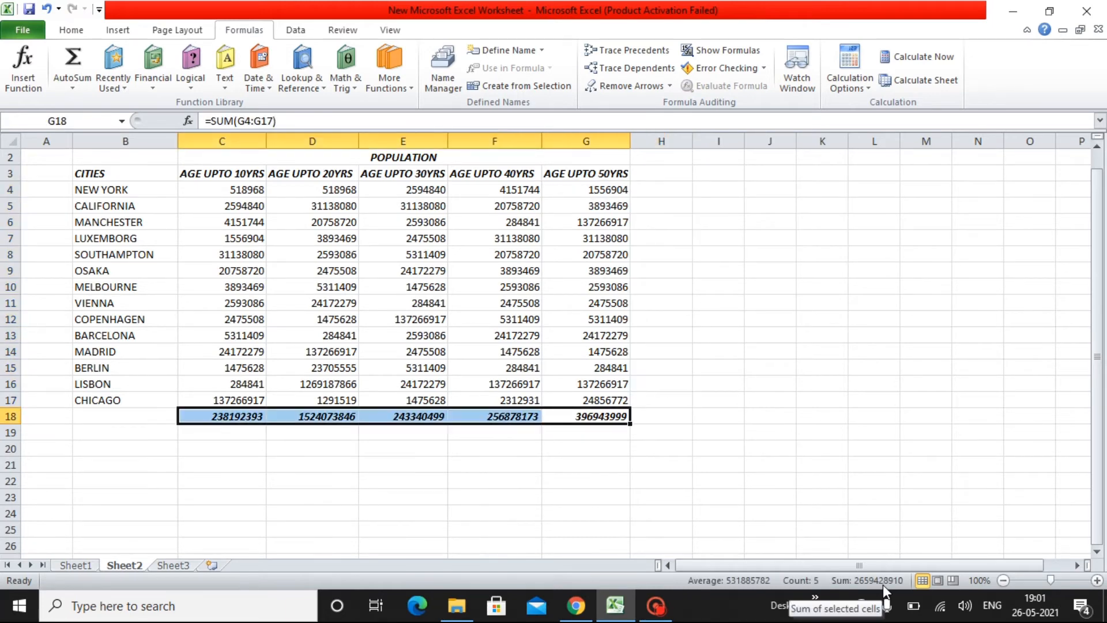
key(Delete)
key(Up)
key(ctrl+Up)
key(ctrl+Left)
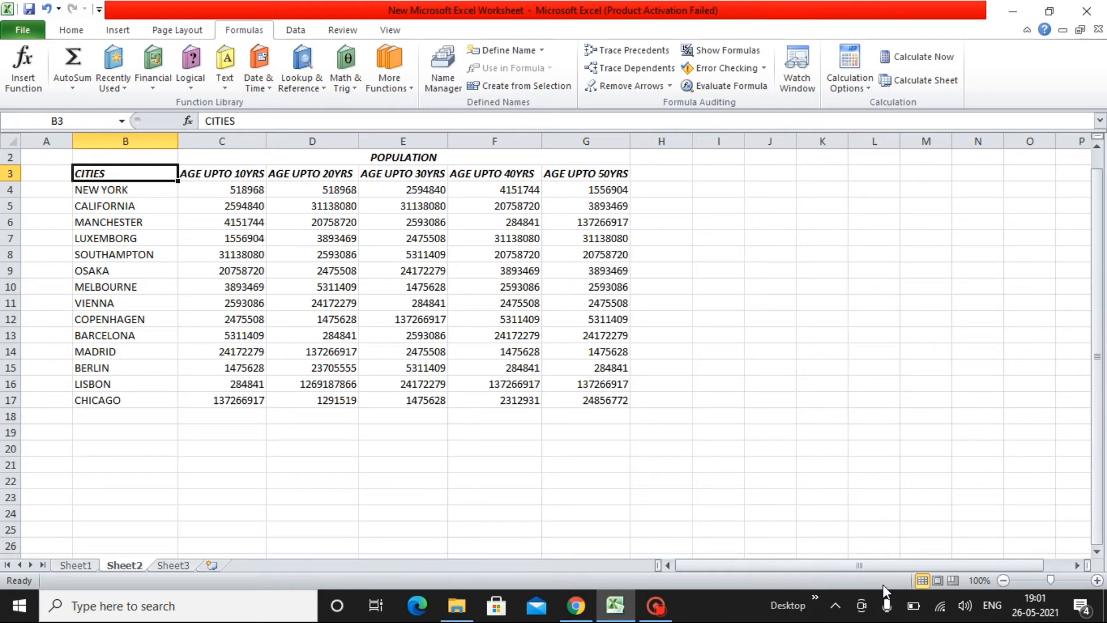
Review the row 3 headers from CITIES across the age groups to AGE UPTO 50YRS.
key(Right)
key(Right)
key(Right)
key(Right)
key(Left)
key(Left)
key(Left)
key(Left)
key(Right)
key(Right)
key(Right)
key(Right)
key(Right)
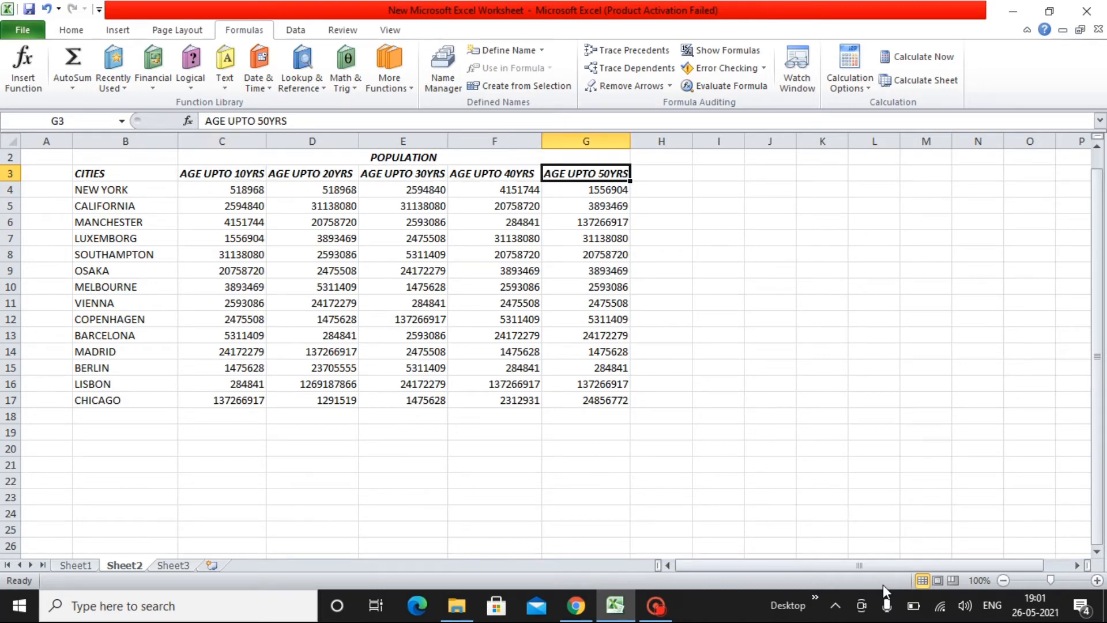
key(Left)
key(Left)
key(Left)
key(Left)
key(Left)
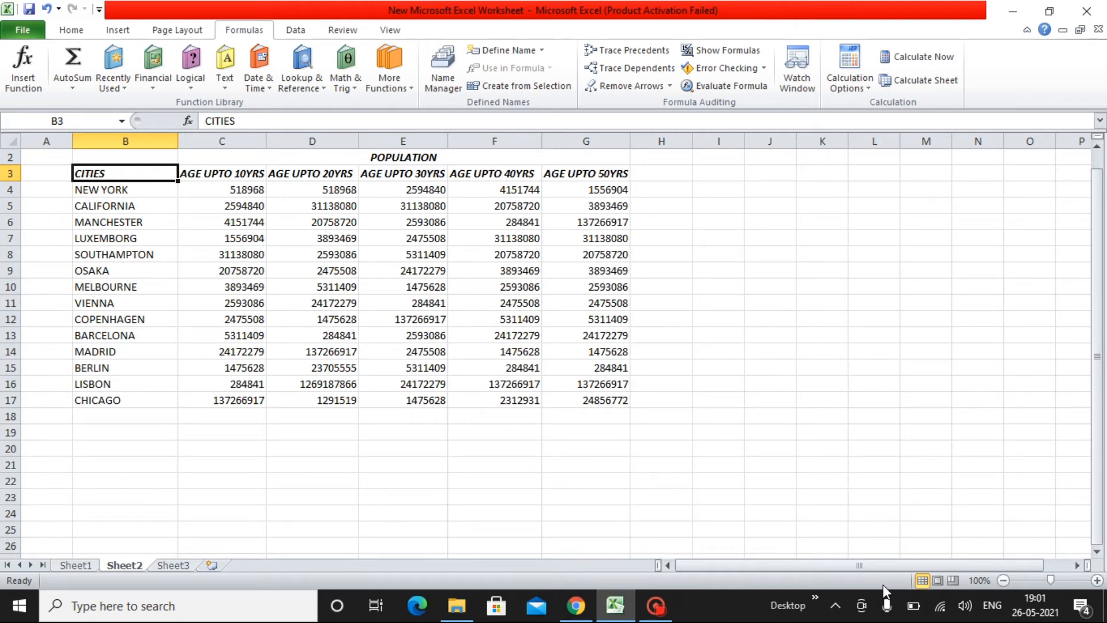
Look through the city names in column B down to VIENNA and return to the CITIES header.
key(Down)
key(Down)
key(Down)
key(Down)
key(Down)
key(Down)
key(Down)
key(Down)
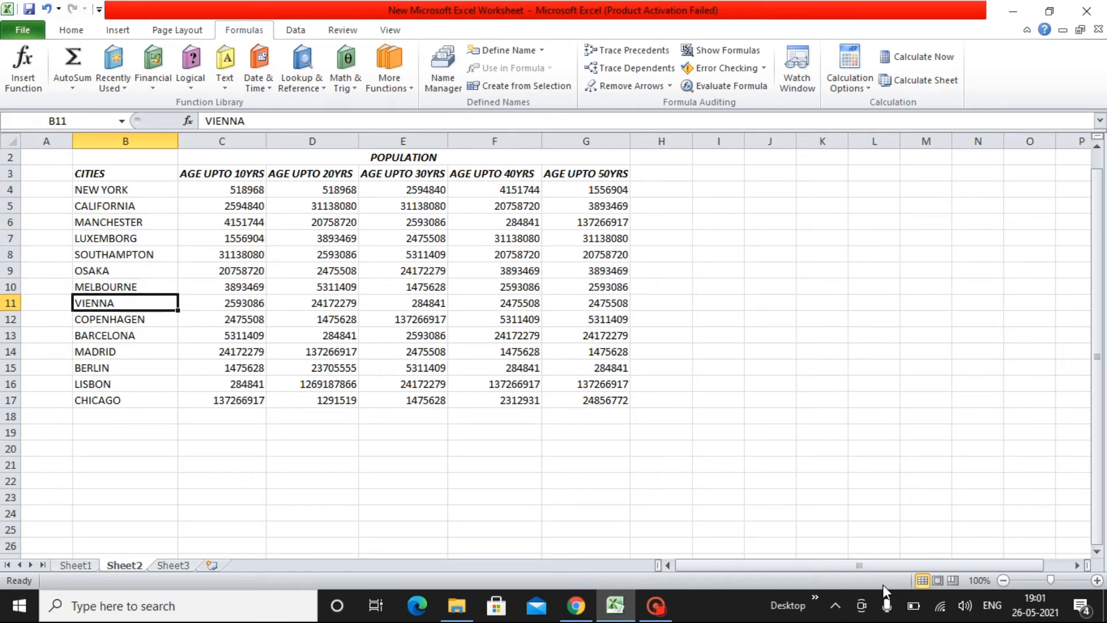
key(ctrl+Up)
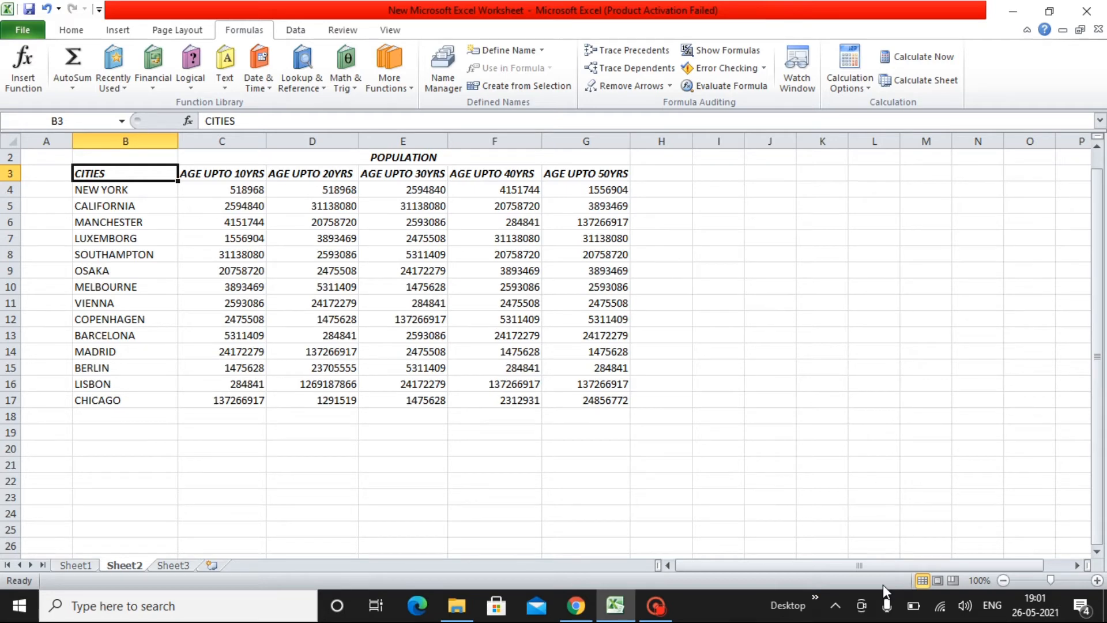
Apply AutoFilter to the header row B3:G3 of the population table.
key(ctrl+shift+Right)
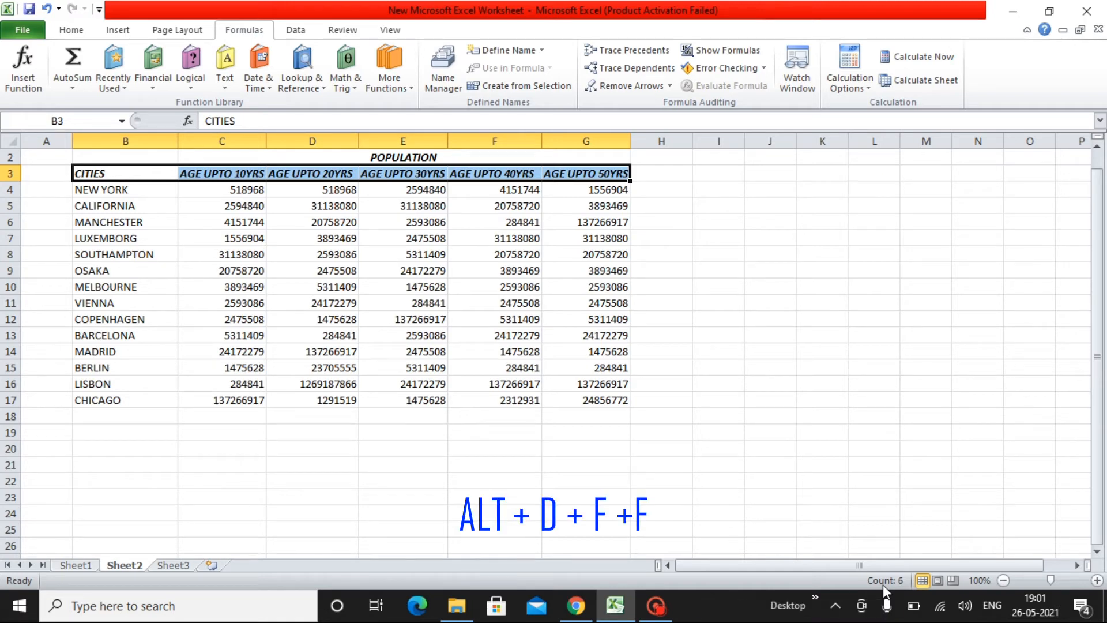
key(alt+d)
key(f)
key(f)
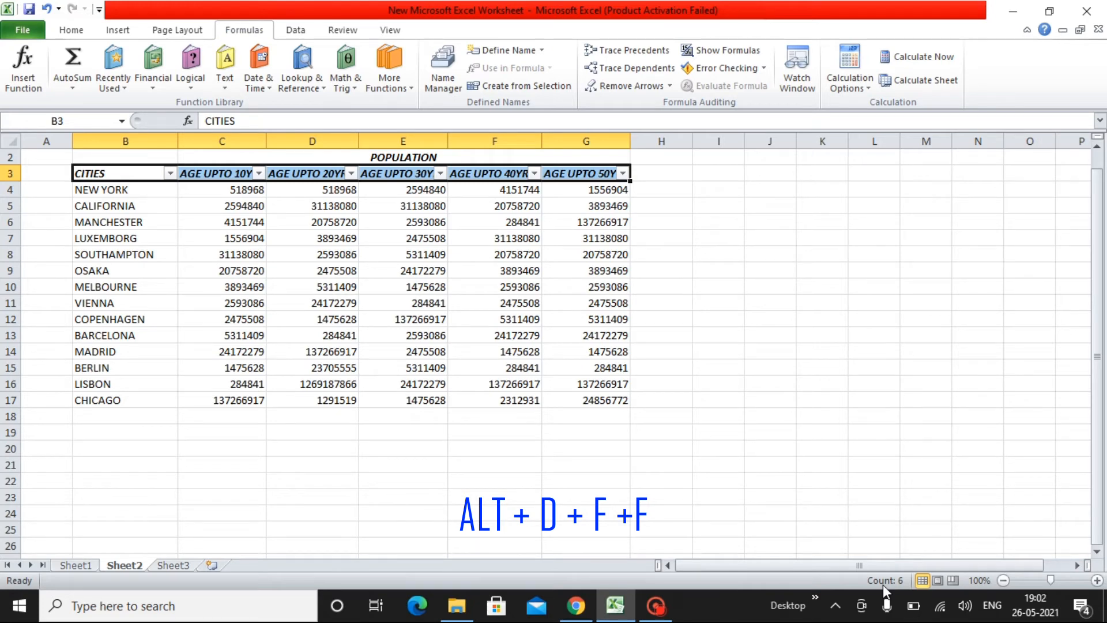
Switch the AutoFilter on the header row B3:G3 off and on again.
key(alt+d)
key(f)
key(f)
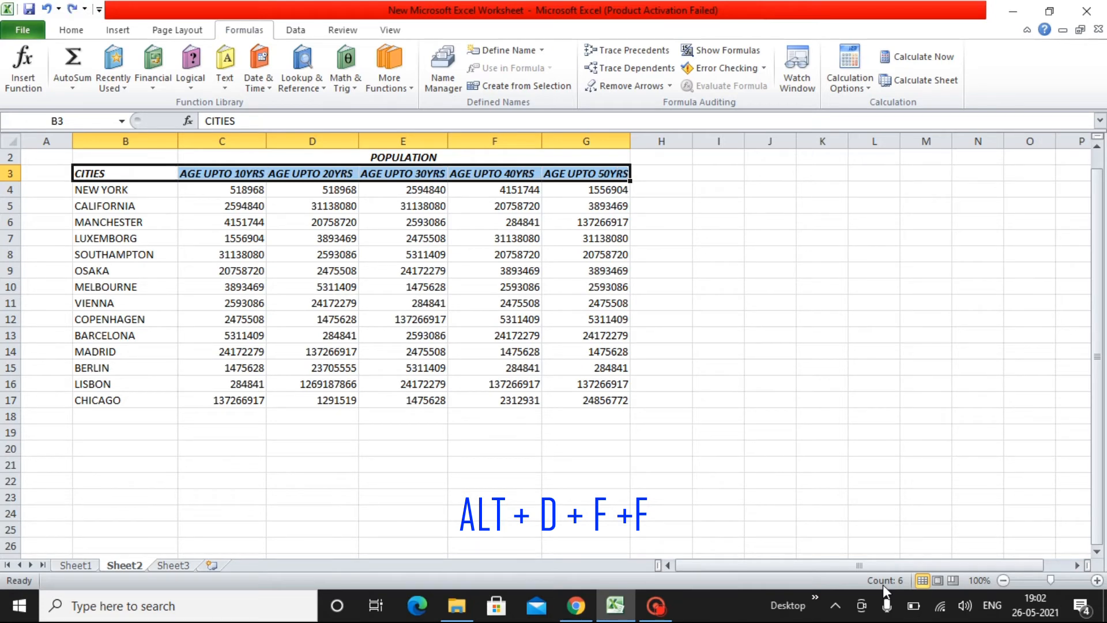
key(alt)
key(d)
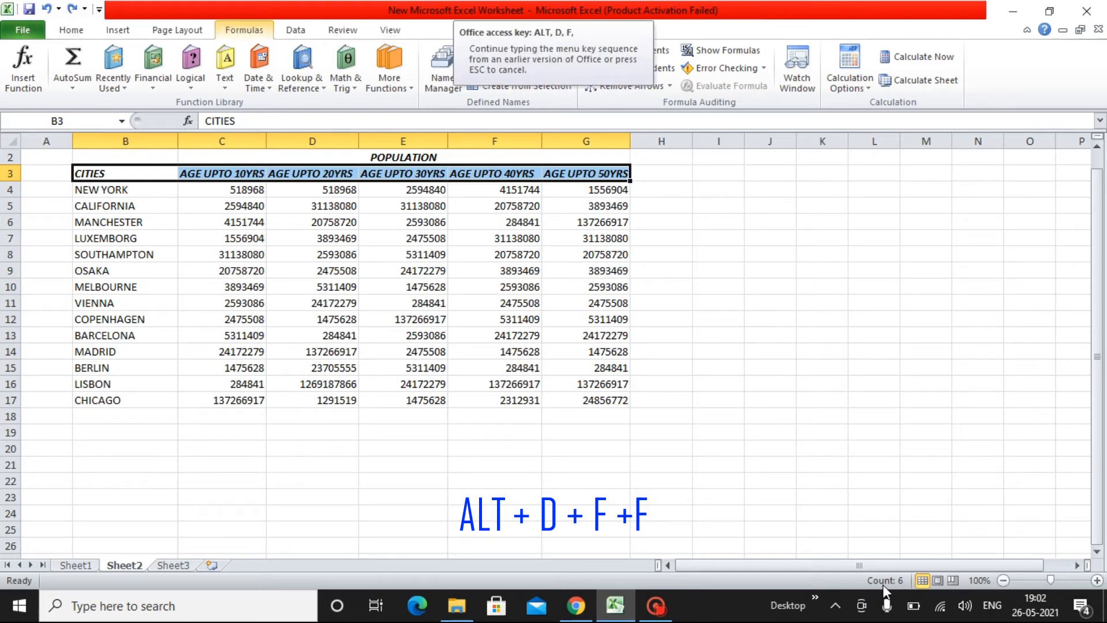
key(f)
key(f)
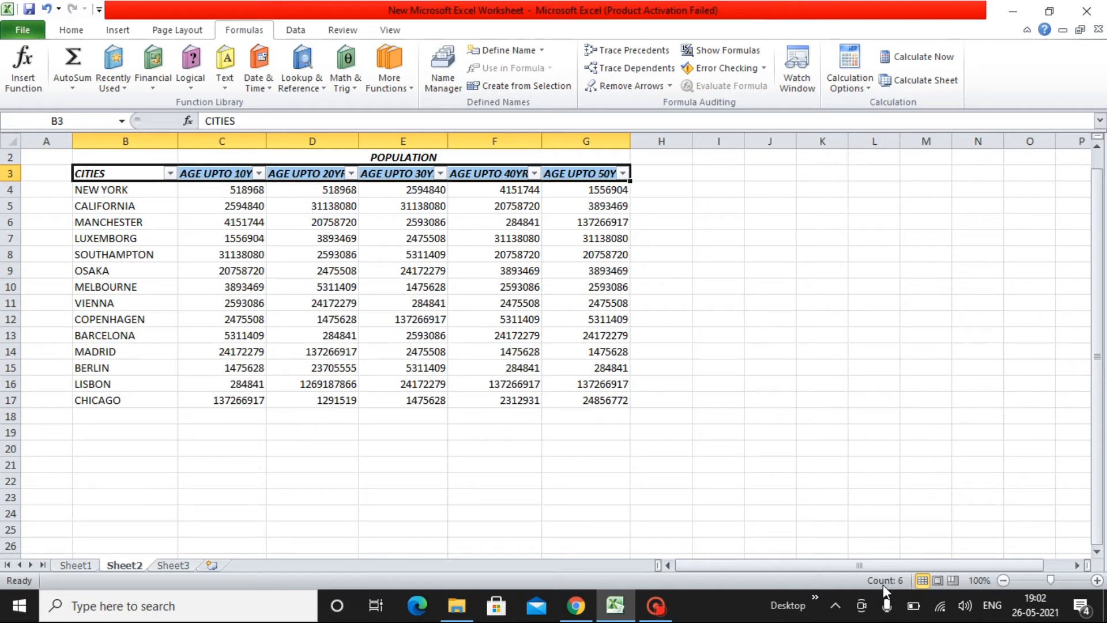
Undo the last AutoFilter change on the header row and redo it.
key(ctrl+z)
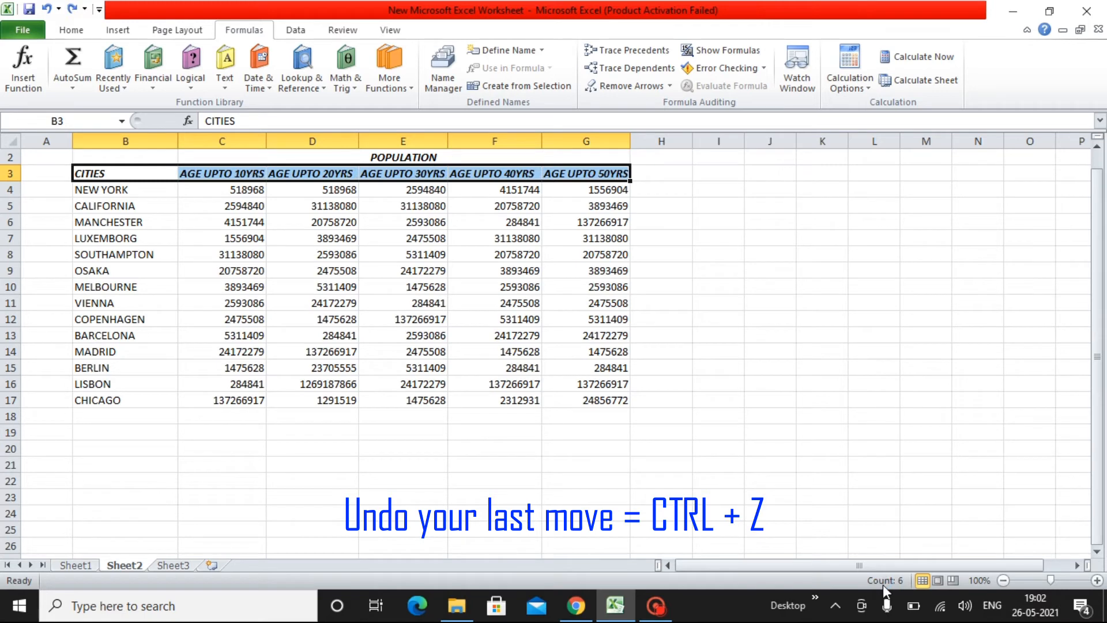
key(ctrl+y)
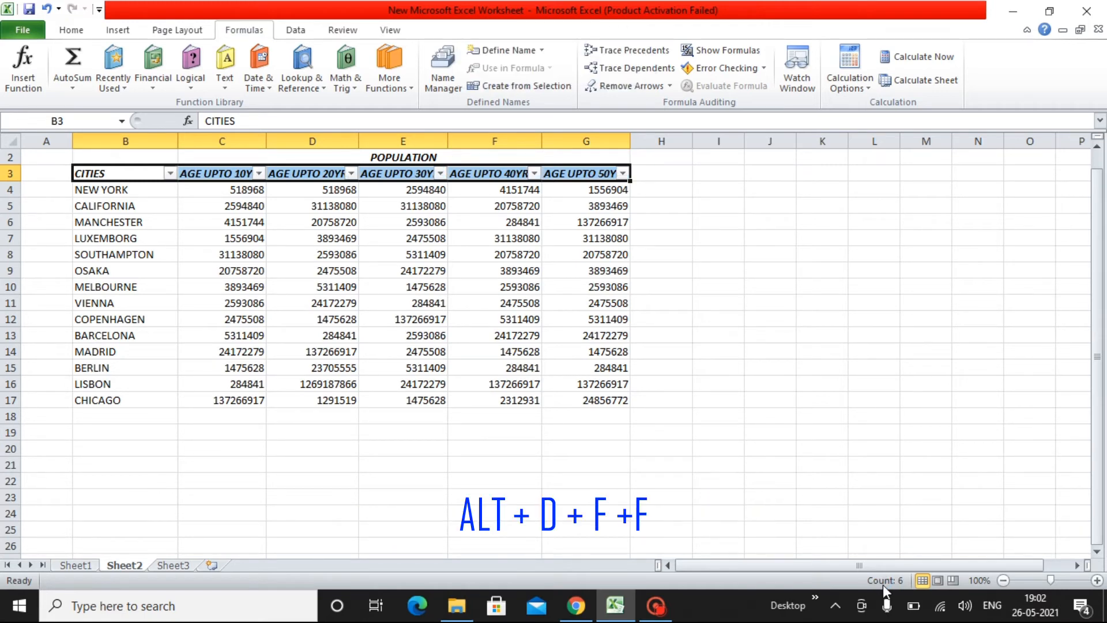
Remove the filters from the table headers B3:G3 and reapply them.
key(alt+d)
key(f)
key(f)
key(alt+f)
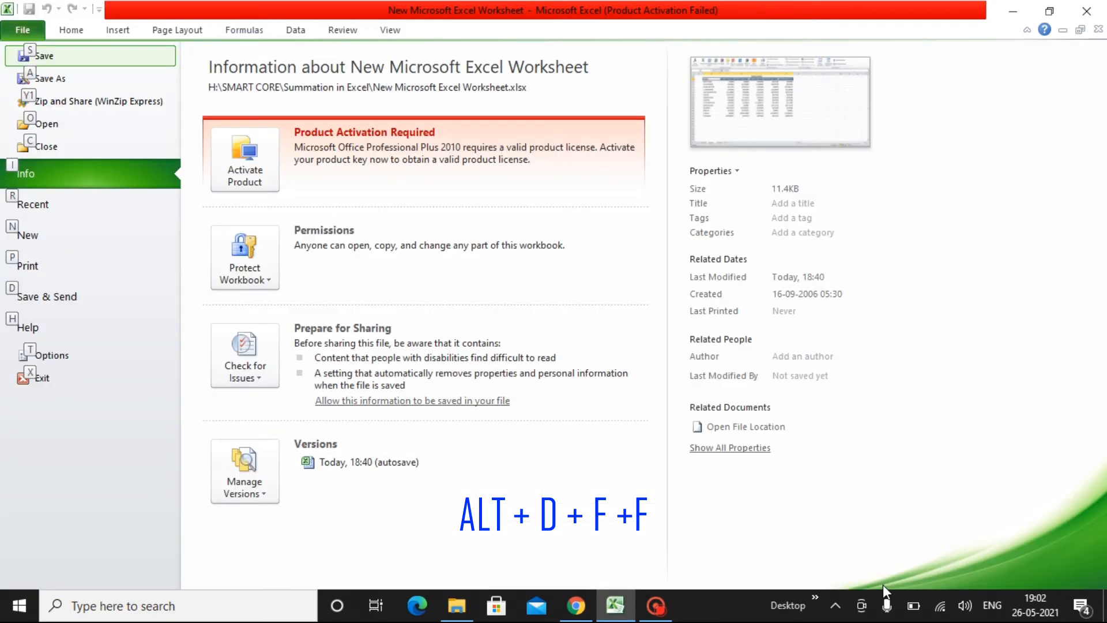
key(Escape)
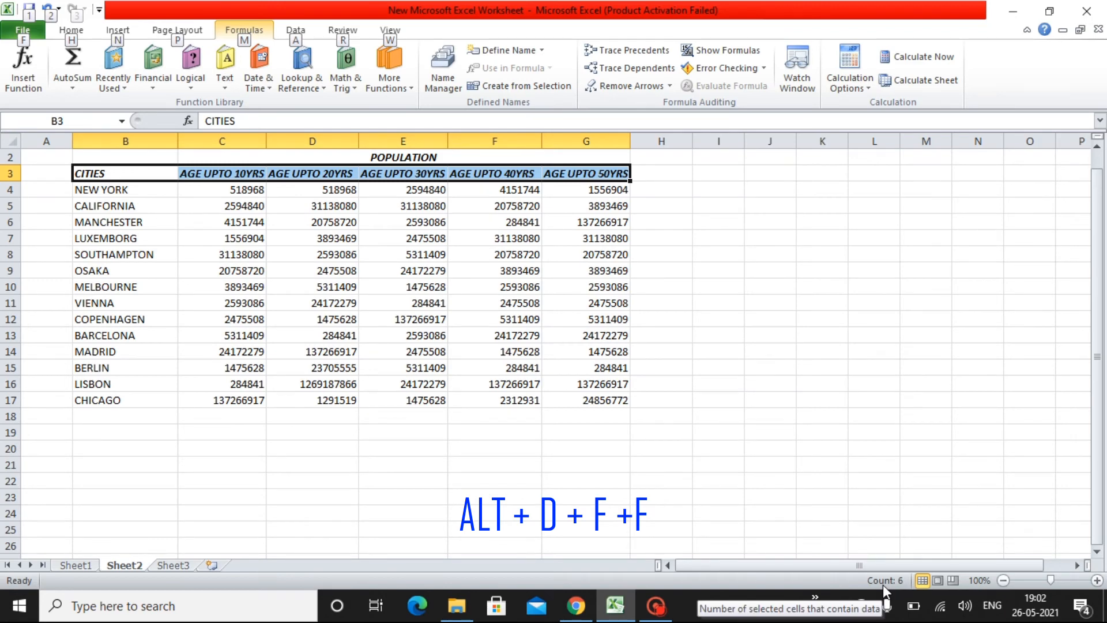
key(Escape)
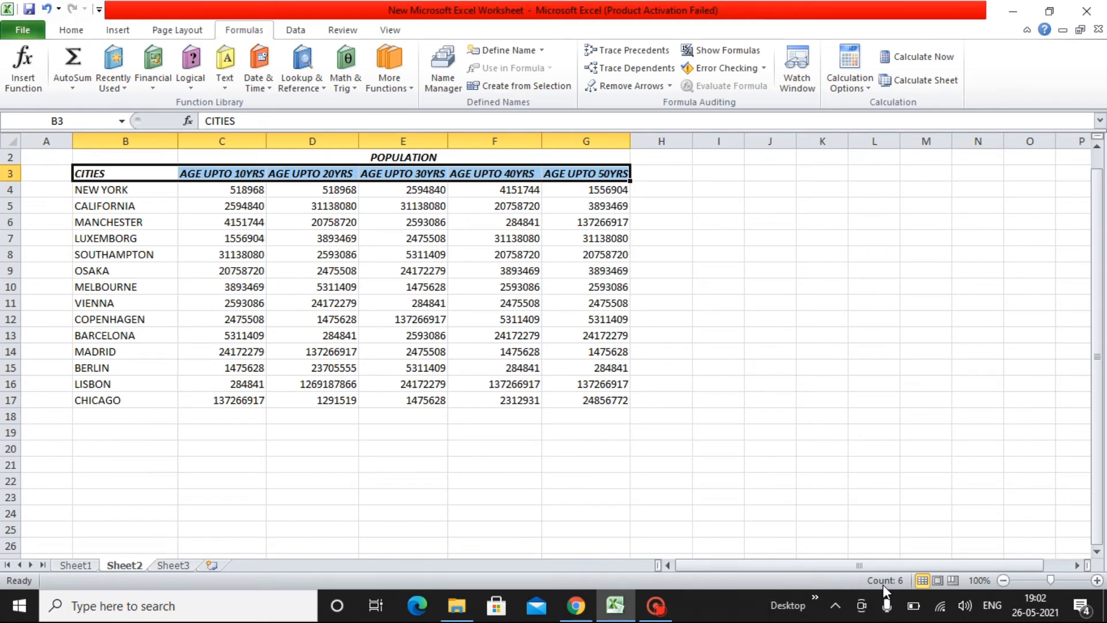
key(alt+d)
key(f)
key(f)
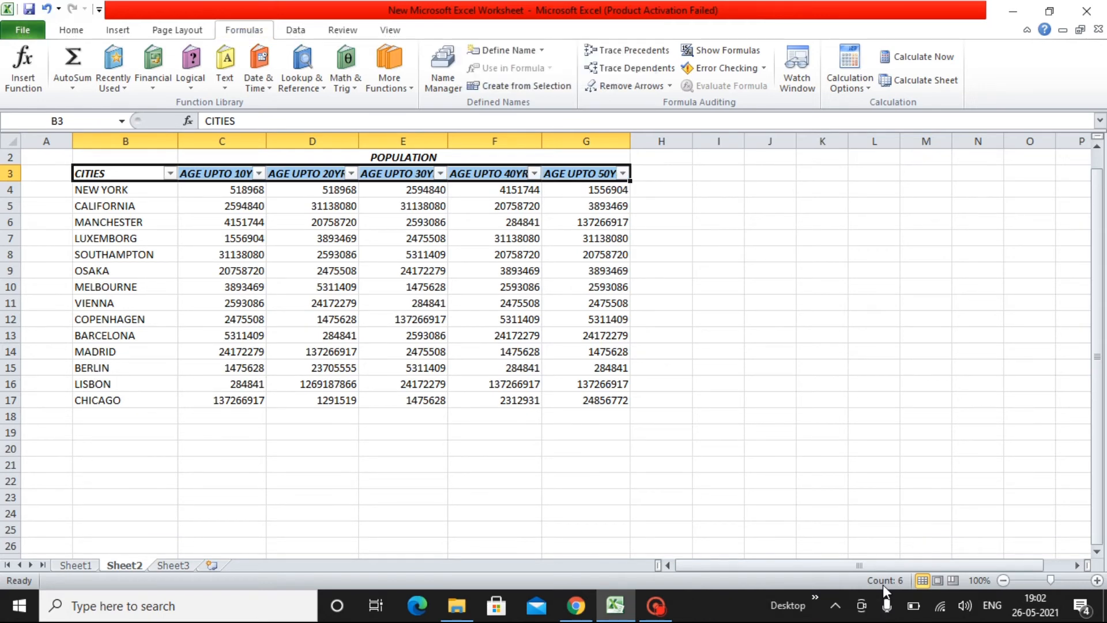
Look through the city names in column B of the table down to BARCELONA.
key(Down)
key(Down)
key(Right)
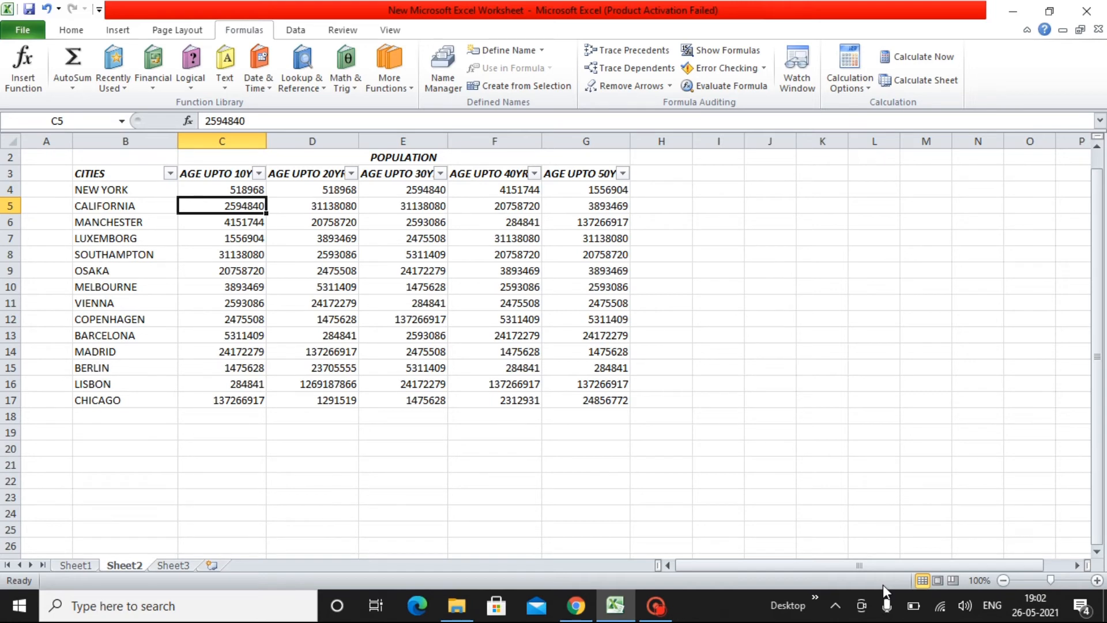
key(Left)
key(Up)
key(Down)
key(Down)
key(Down)
key(Down)
key(Down)
key(Down)
key(Down)
key(Down)
key(Down)
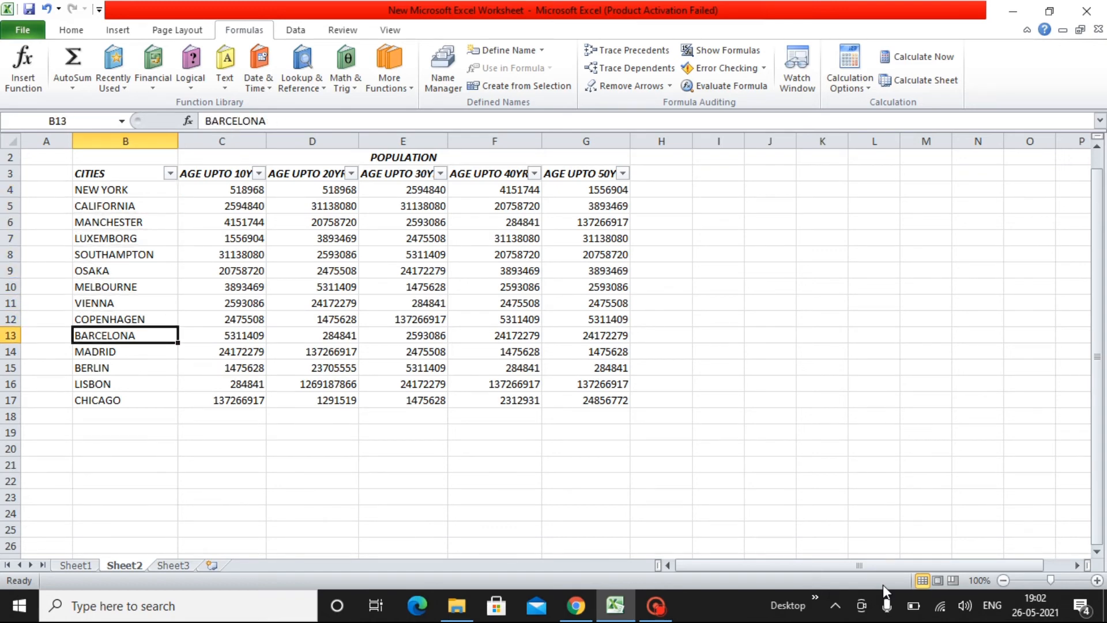
Select the non-adjacent cities BARCELONA, MELBOURNE, SOUTHAMPTON, MANCHESTER and NEW YORK together, and release the selection.
ctrl+click(111, 281)
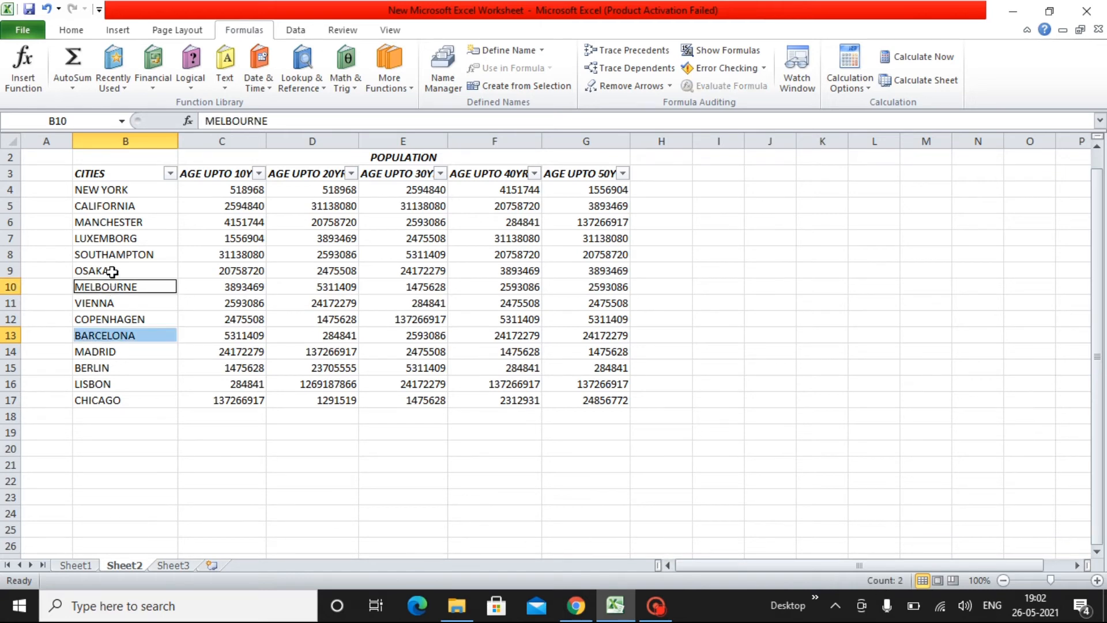
ctrl+click(112, 253)
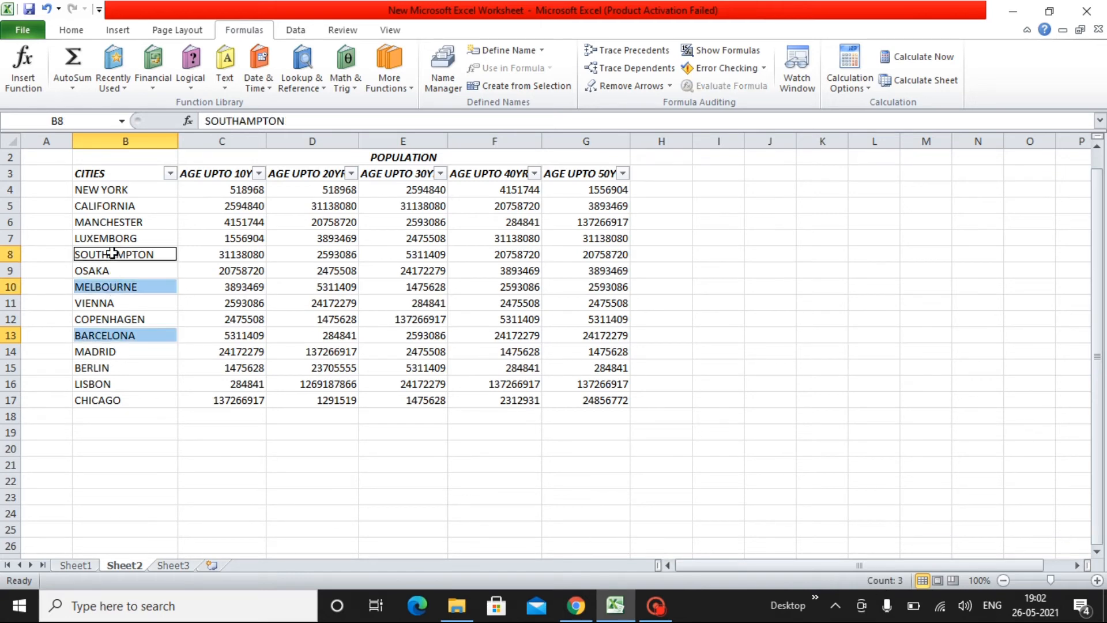
ctrl+click(110, 222)
ctrl+click(118, 193)
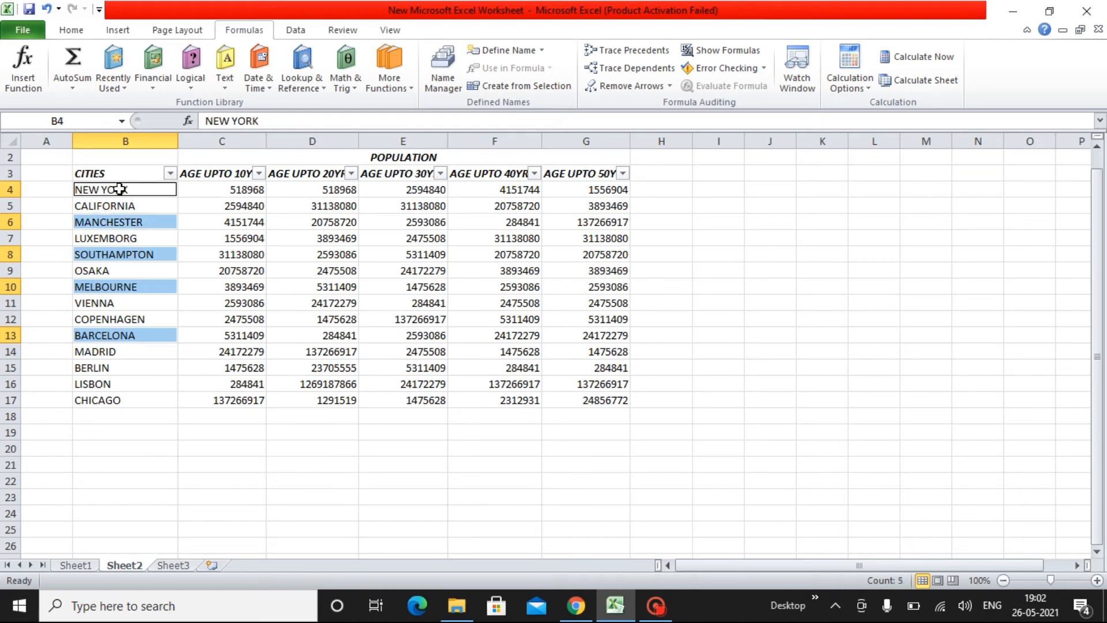
click(78, 32)
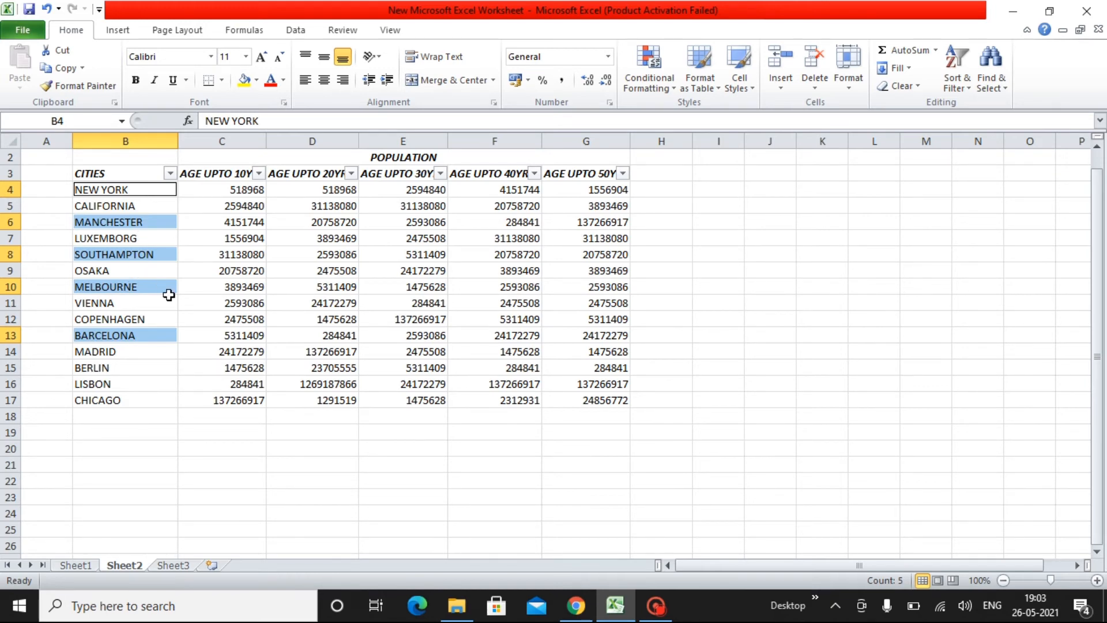
click(288, 318)
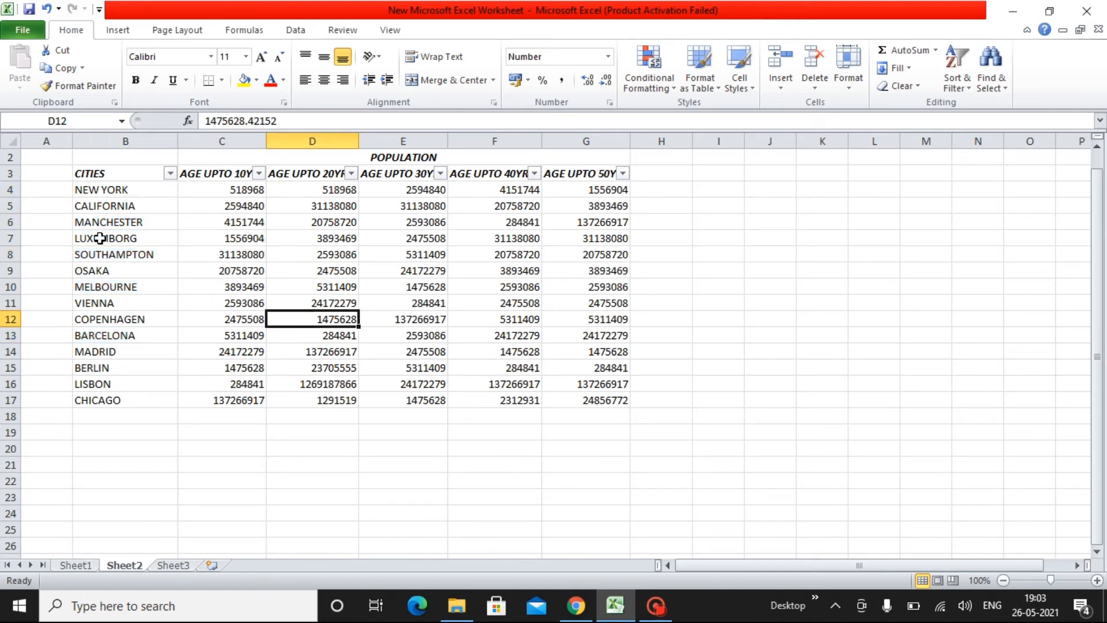
Filter the CITIES column to show only BARCELONA, LUXEMBORG, MANCHESTER, NEW YORK and SOUTHAMPTON.
click(170, 173)
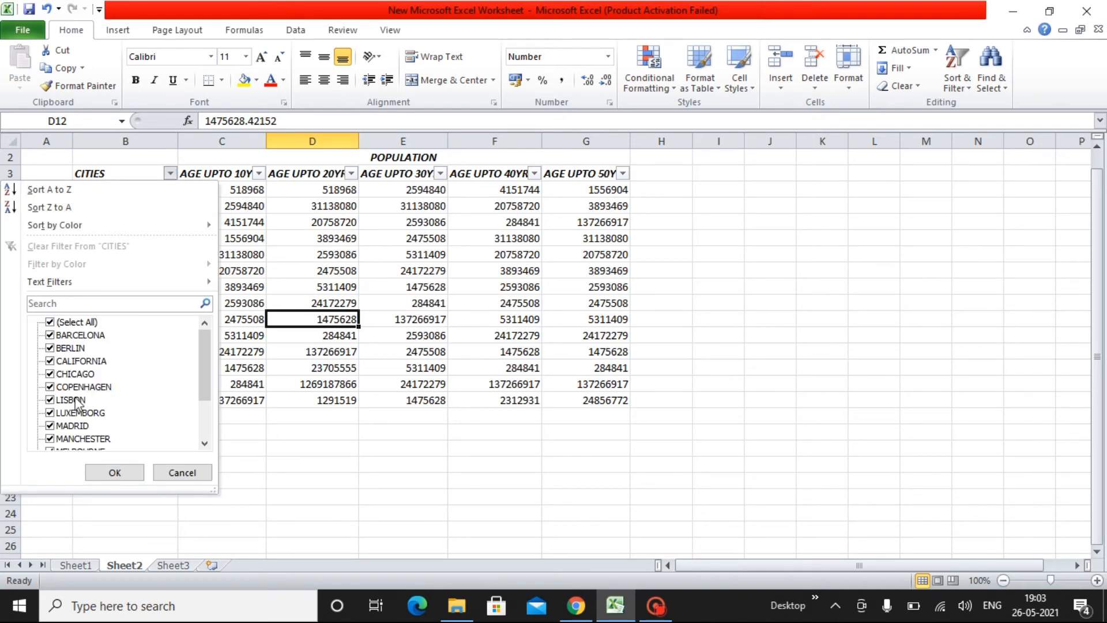
mouse_move(208, 354)
mouse_down()
mouse_move(207, 391)
mouse_move(206, 346)
mouse_up()
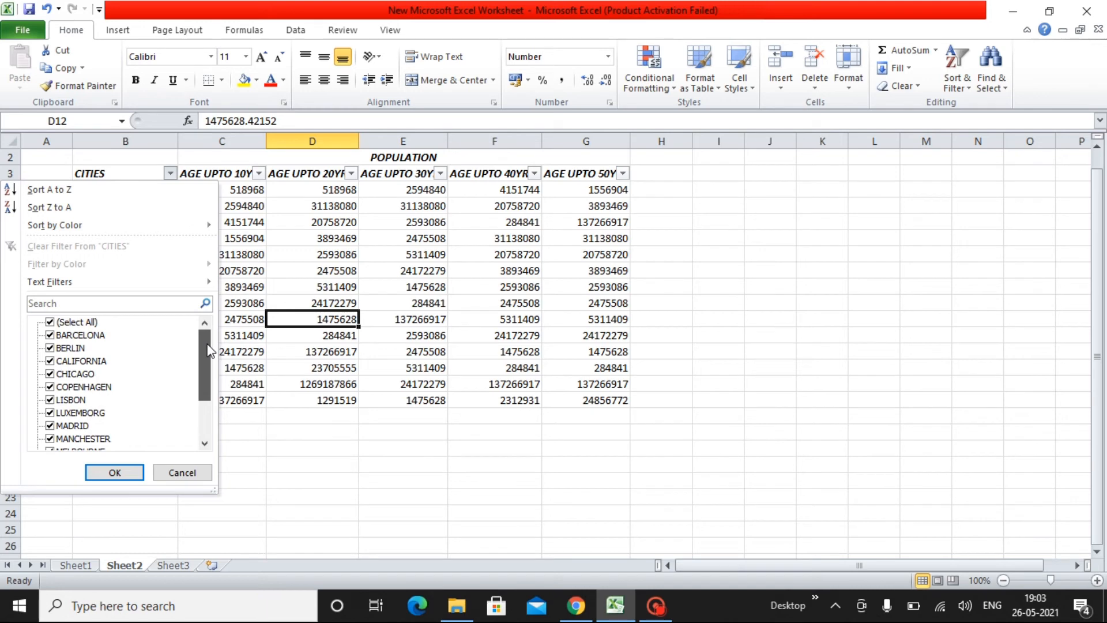
click(50, 322)
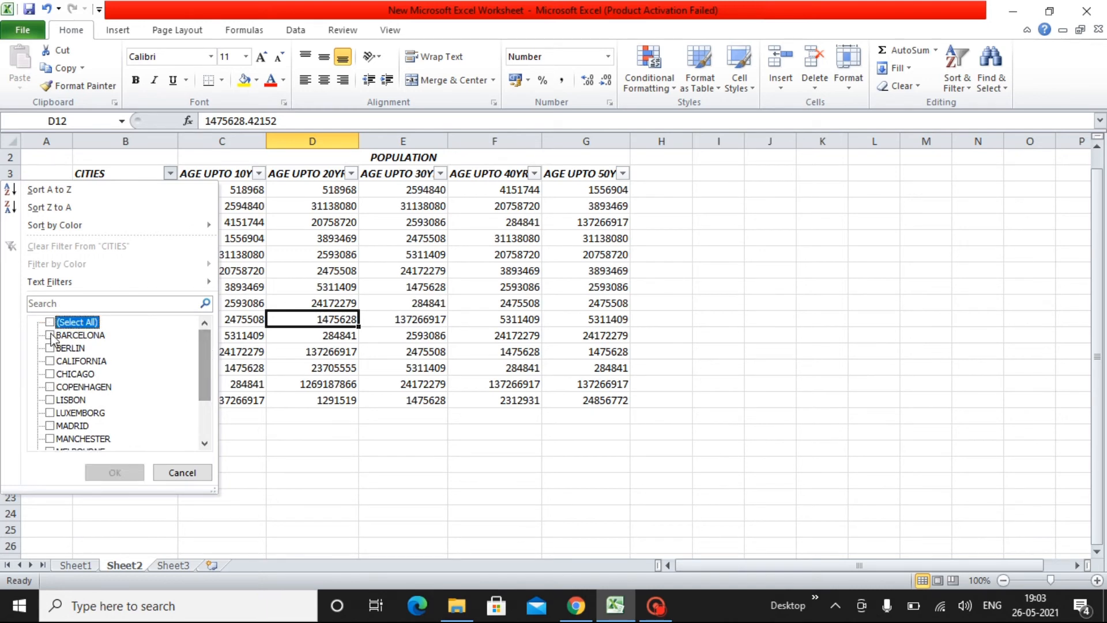
click(49, 438)
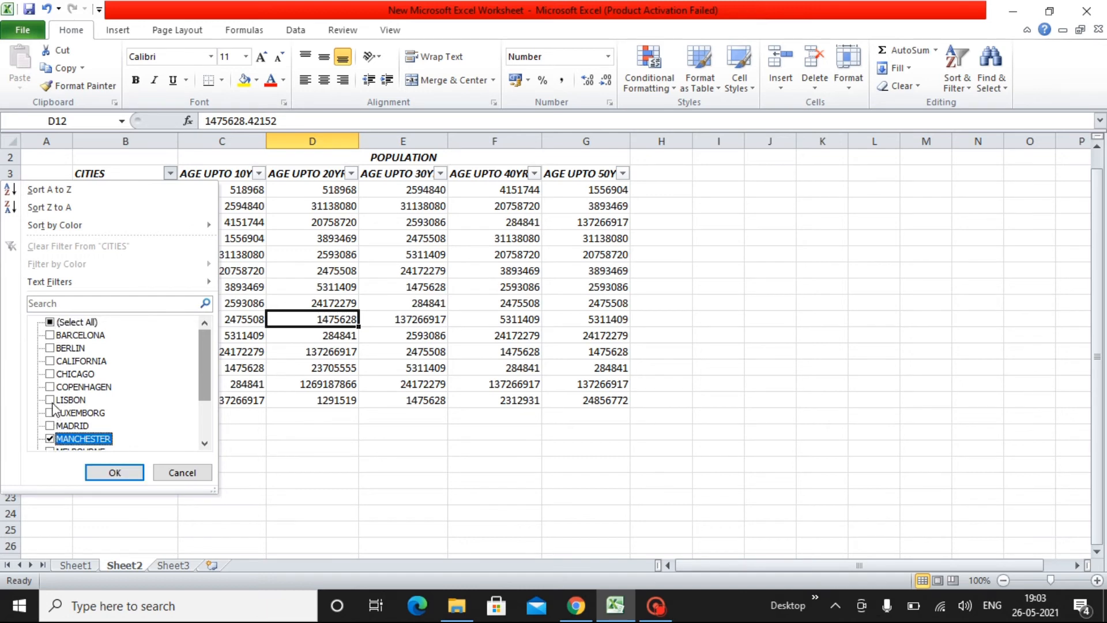
click(50, 335)
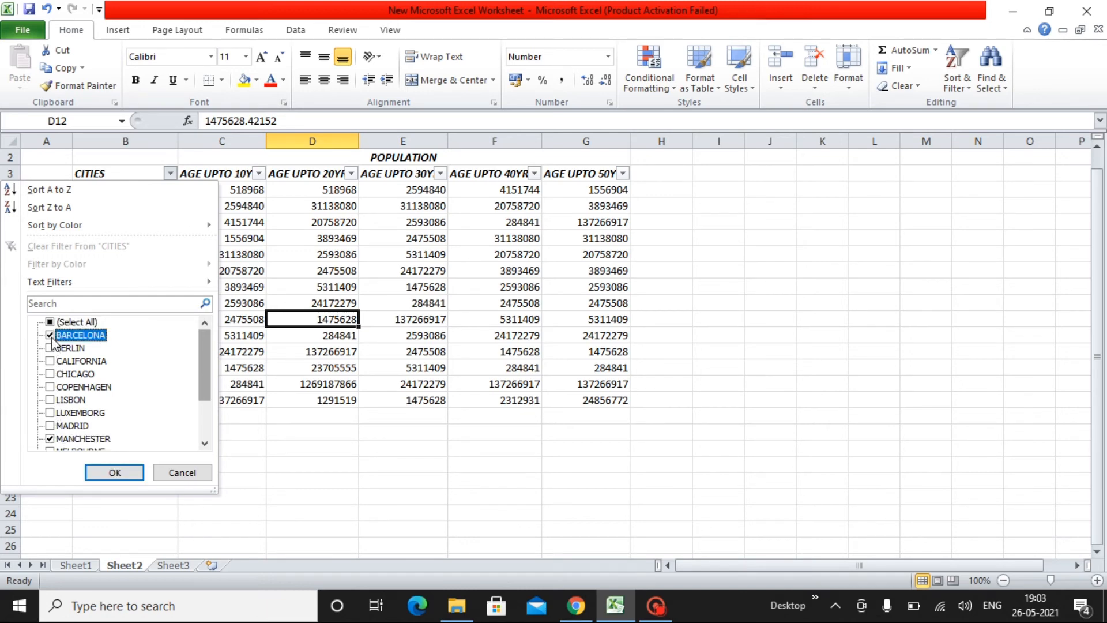
click(50, 413)
drag(203, 361, 202, 406)
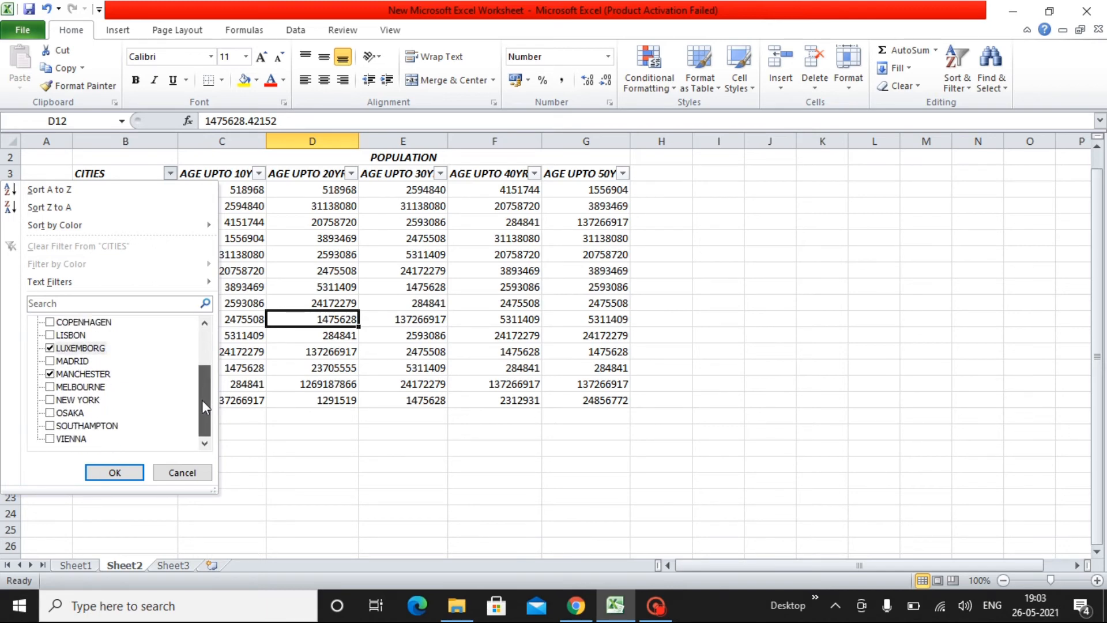
click(51, 399)
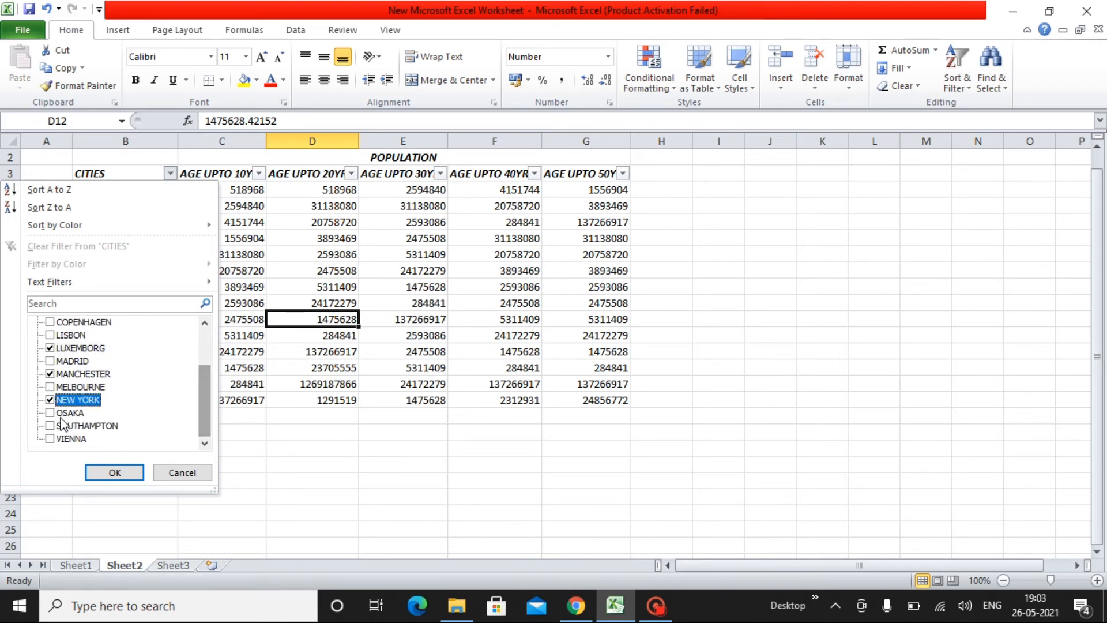
click(50, 425)
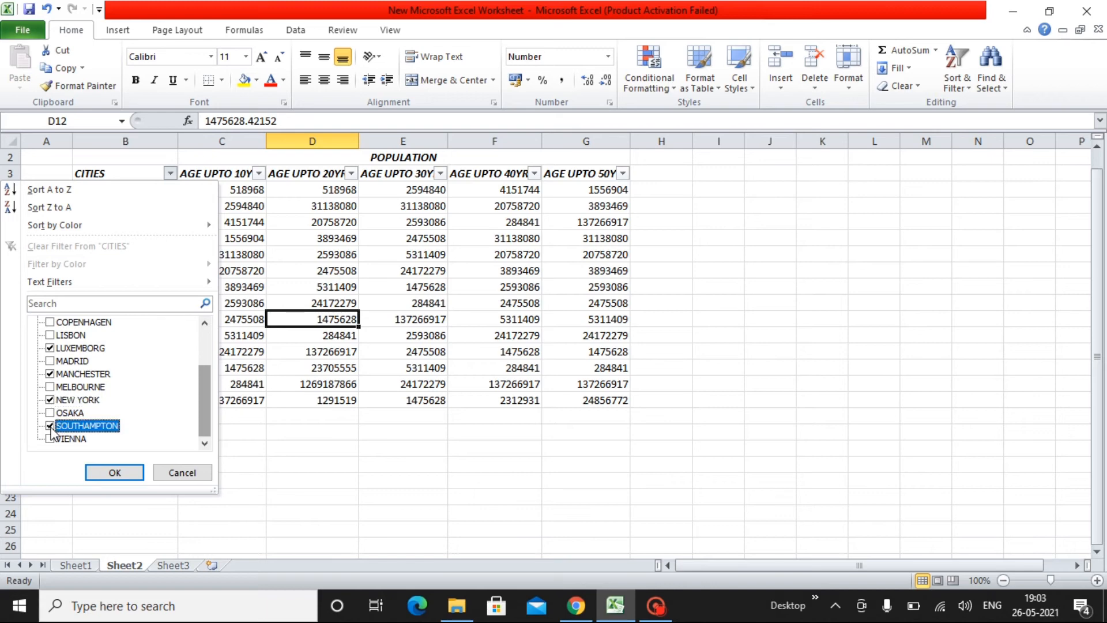
click(108, 473)
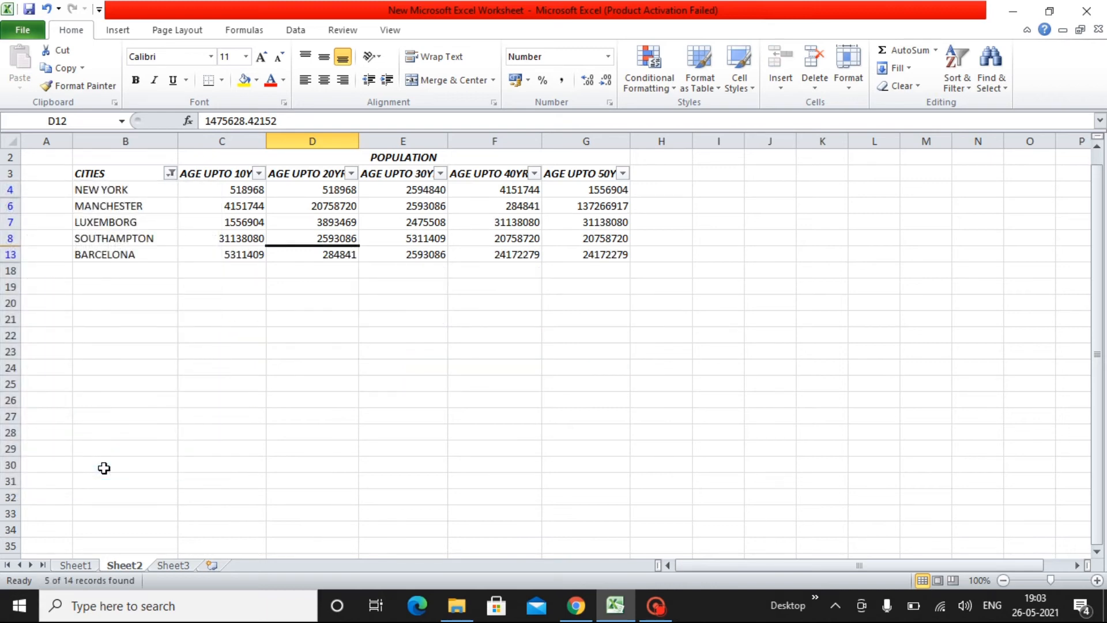
Examine the filtered cities' populations across the age groups and return to the empty cell C18 below AGE UPTO 10YRS.
key(Down)
key(Down)
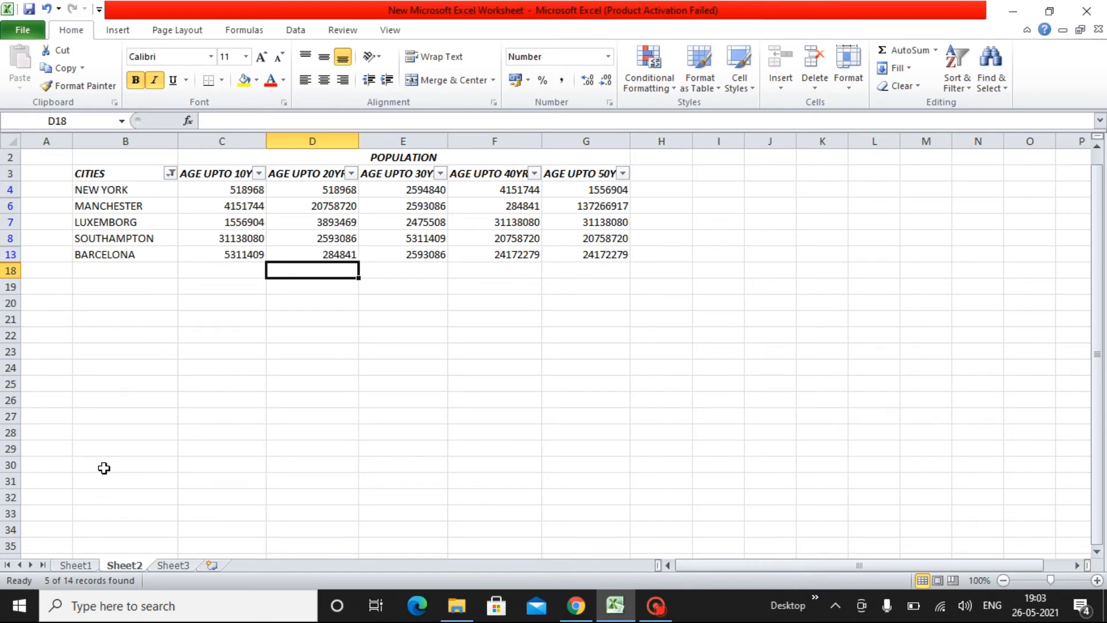
key(Left)
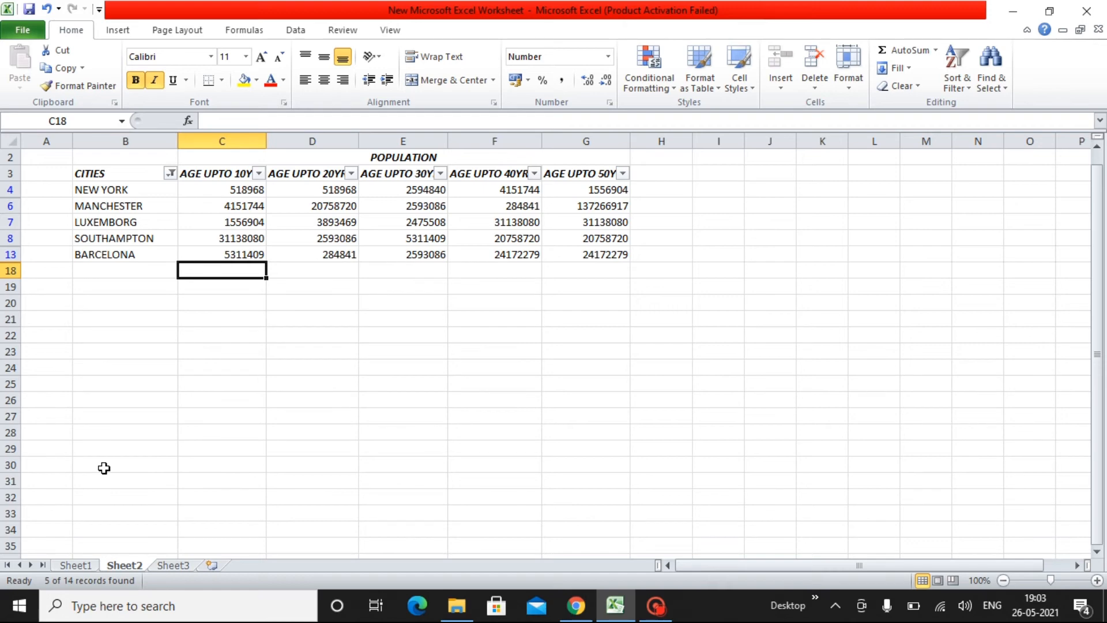
key(Up)
key(Up)
key(Up)
key(Up)
key(Up)
key(Right)
key(Right)
key(Right)
key(Right)
key(Left)
key(Left)
key(Left)
key(Left)
key(Right)
key(Right)
key(Right)
key(Right)
key(Right)
key(Down)
key(Left)
key(Left)
key(Left)
key(Left)
key(Left)
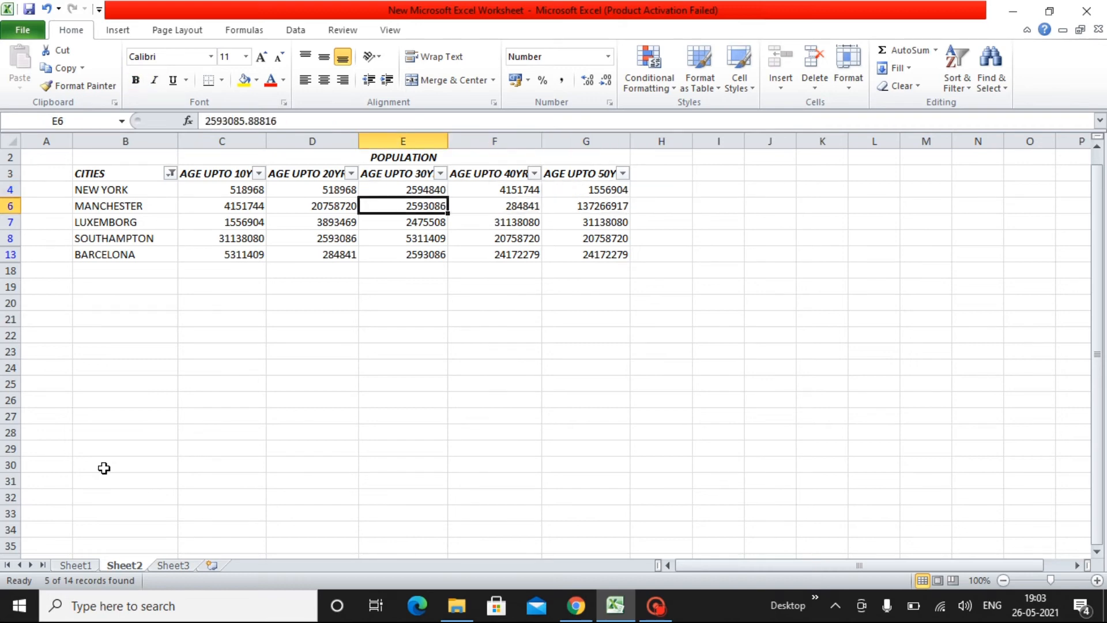
key(Down)
key(Down)
key(Down)
key(Down)
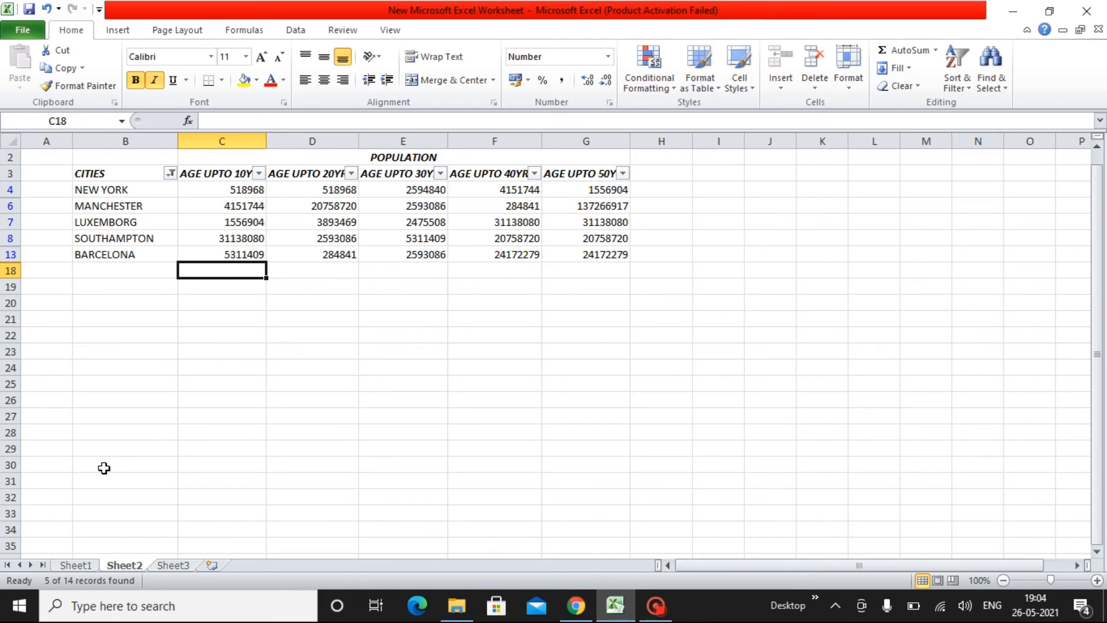
Total the filtered AGE UPTO 10YRS populations in C18 with AutoSum, and select the visible city values above to compare their sum.
key(alt+equal)
key(Return)
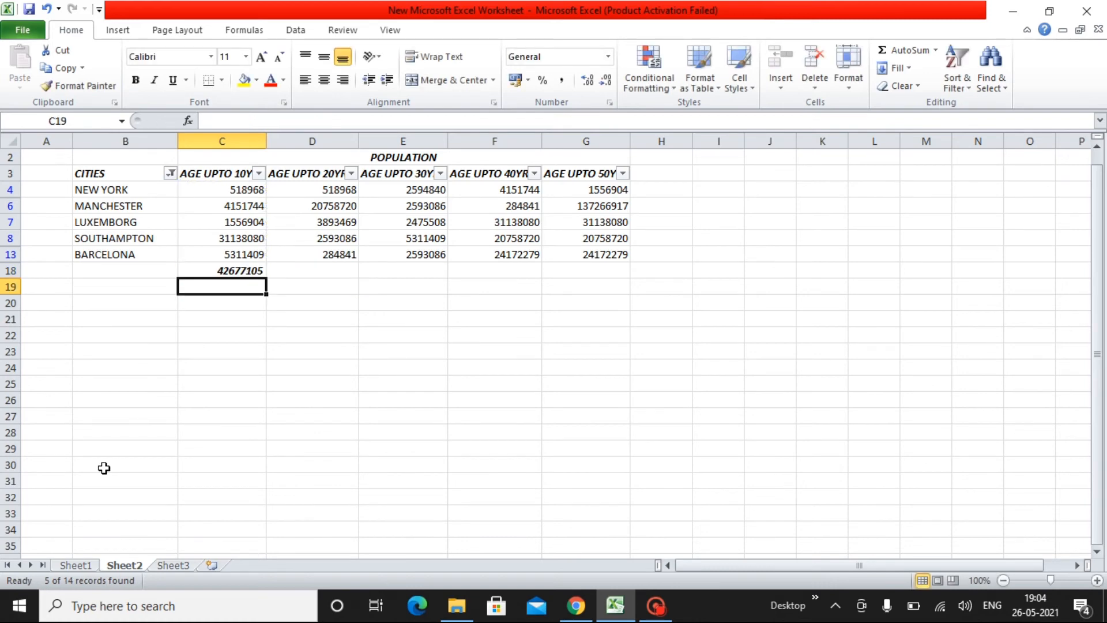
key(Up)
key(Up)
key(shift+Up)
key(shift+Up)
key(shift+Up)
key(shift+Up)
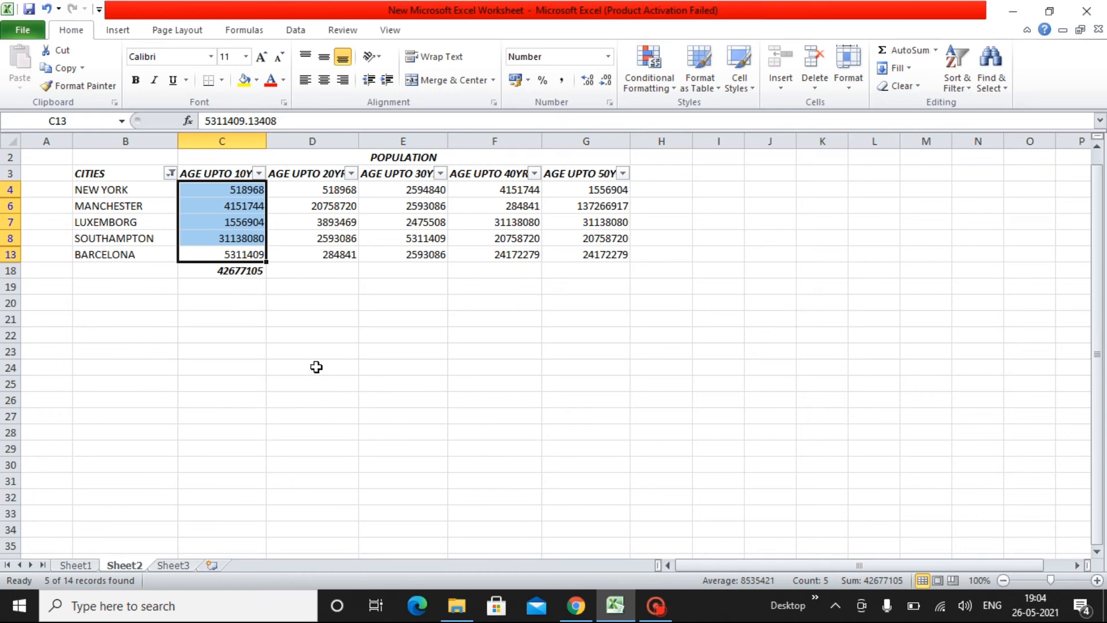
Copy the subtotal formula from C18 across D18:G18 to total the remaining age groups.
key(Down)
key(ctrl+c)
key(Right)
key(shift+Right)
key(shift+Right)
key(shift+Right)
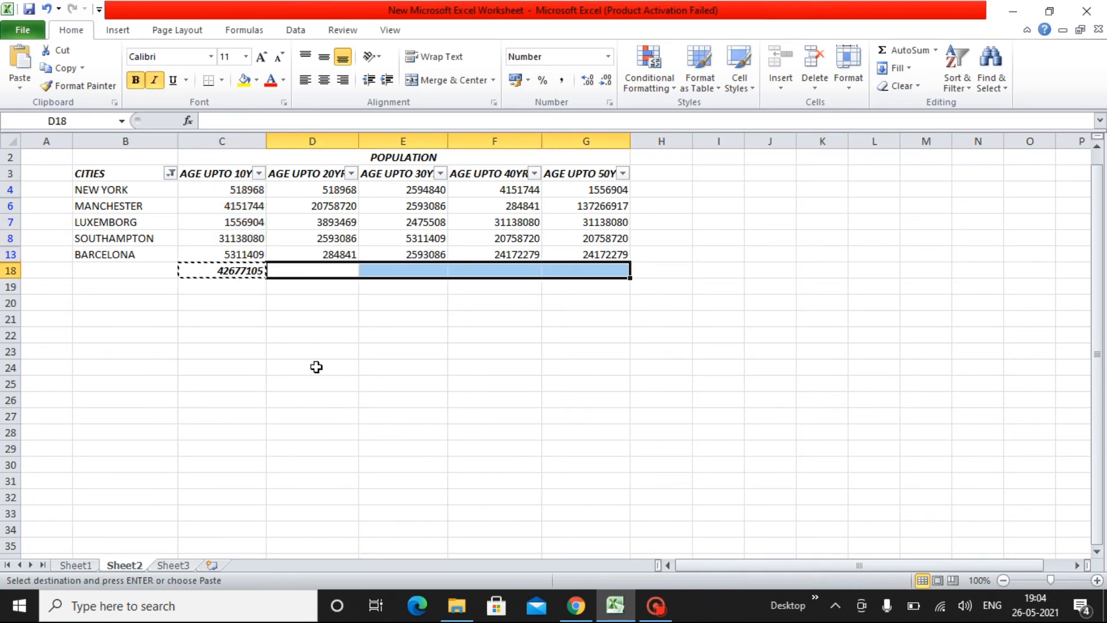
key(ctrl+v)
key(Up)
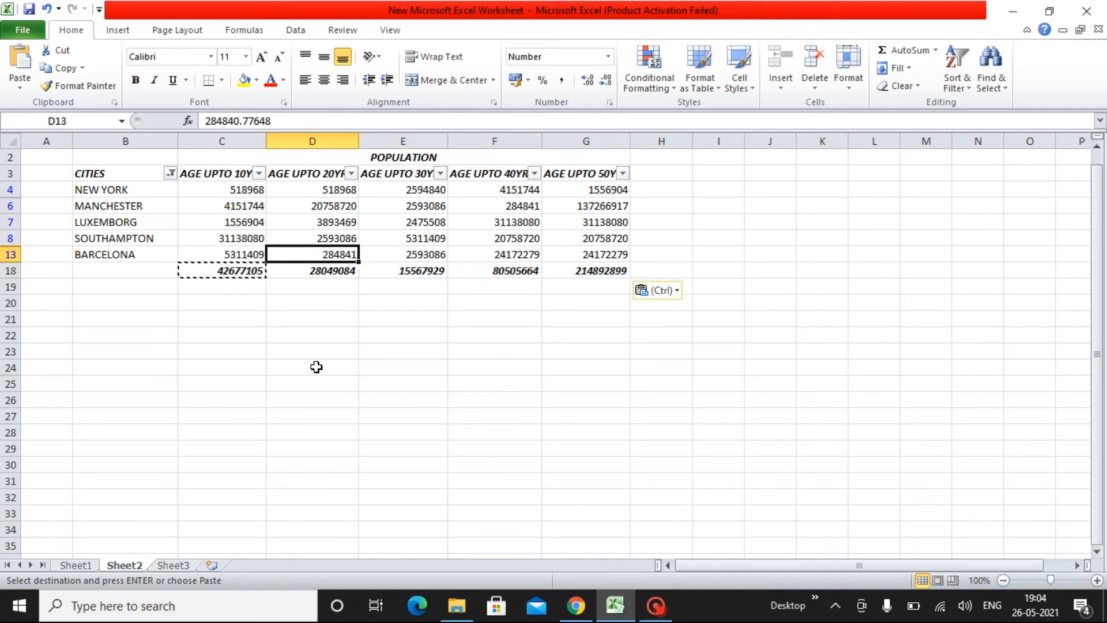
key(Escape)
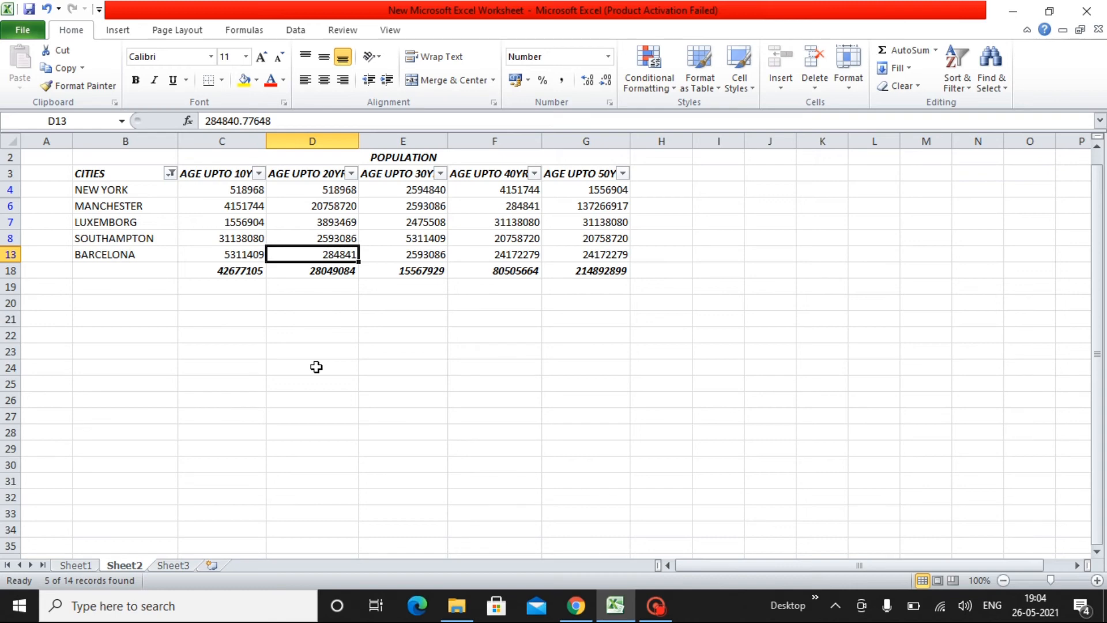
Check the subtotal formula in C18 and reset the CITIES filter to show all cities.
key(Down)
key(Left)
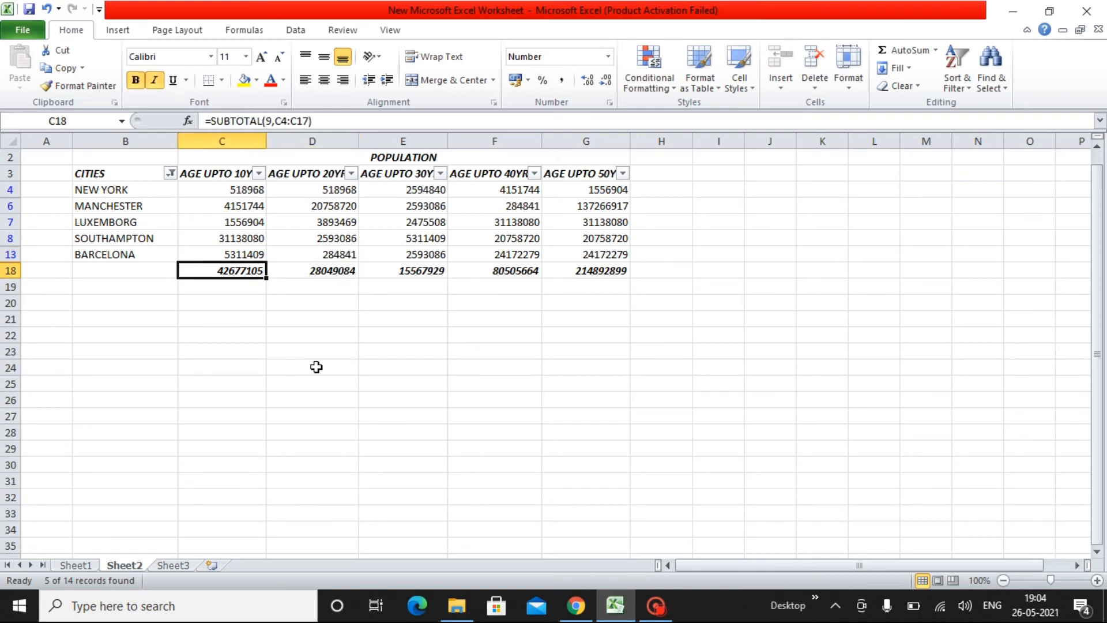
key(Left)
key(Up)
key(ctrl+Up)
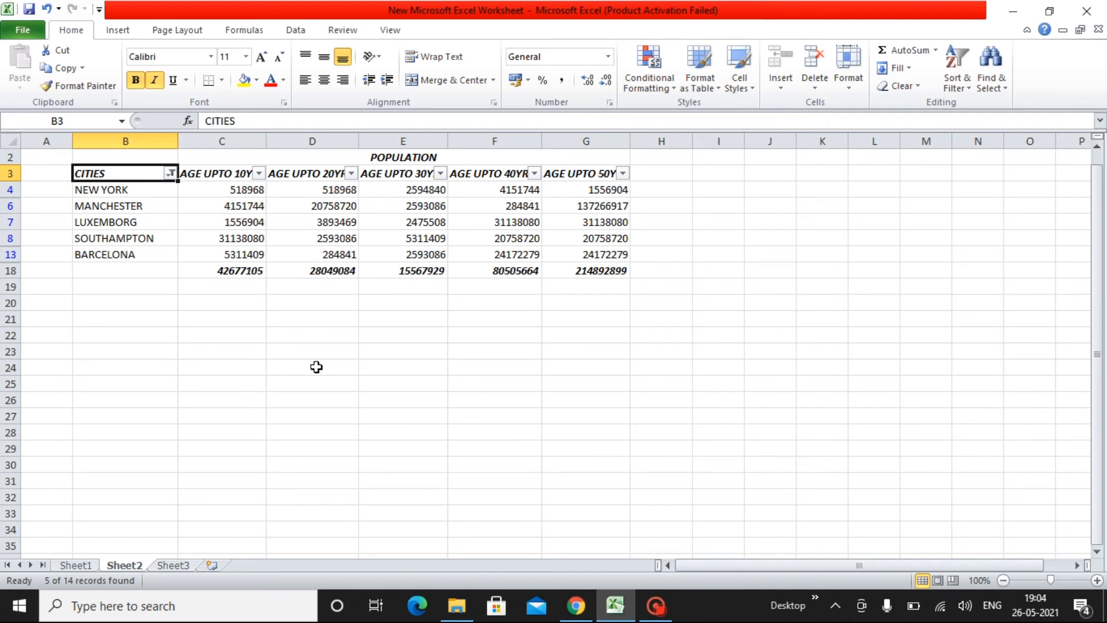
key(alt+Down)
key(Down)
key(Down)
key(Down)
key(Down)
key(Down)
key(Down)
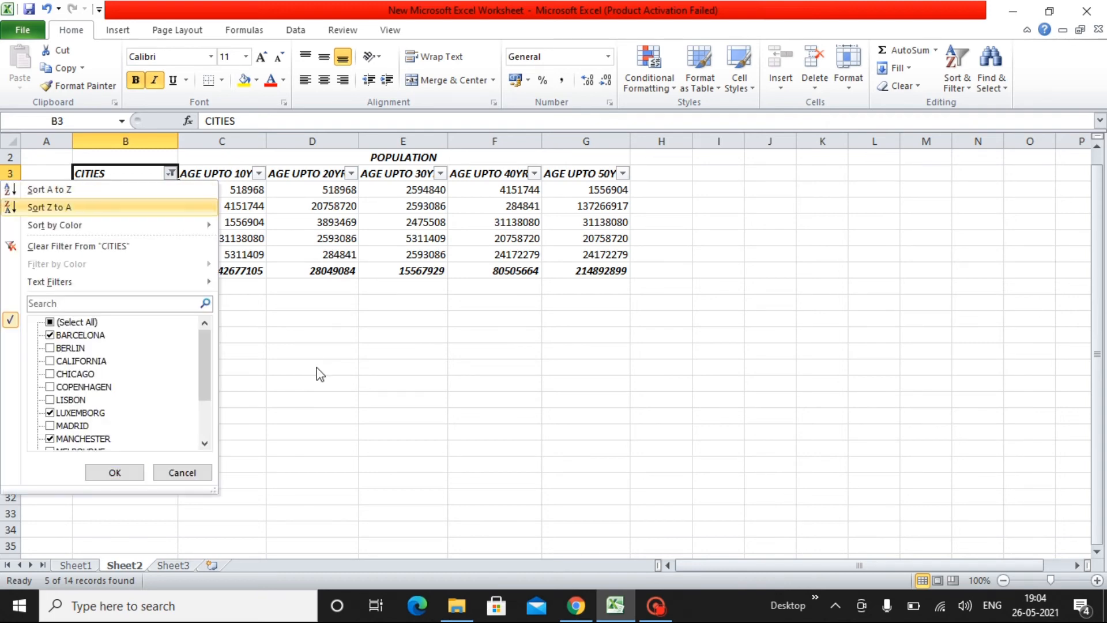
key(Down)
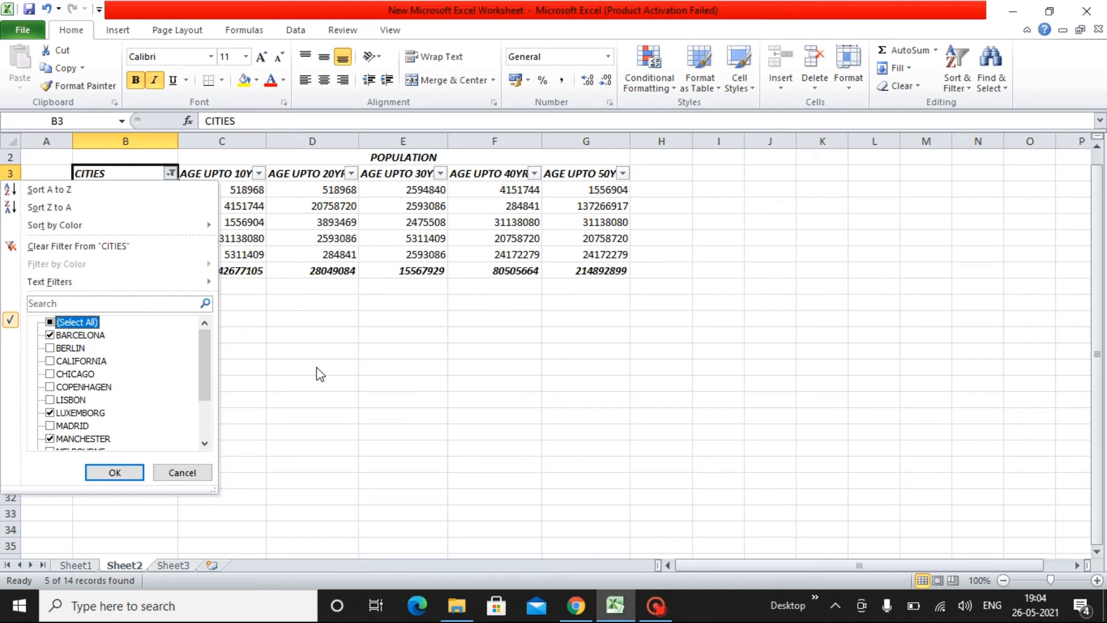
key(space)
key(Return)
Inspect the AGE UPTO 10YRS total in C18 for the unfiltered table and select all city names in B4:B17 to count them.
key(Right)
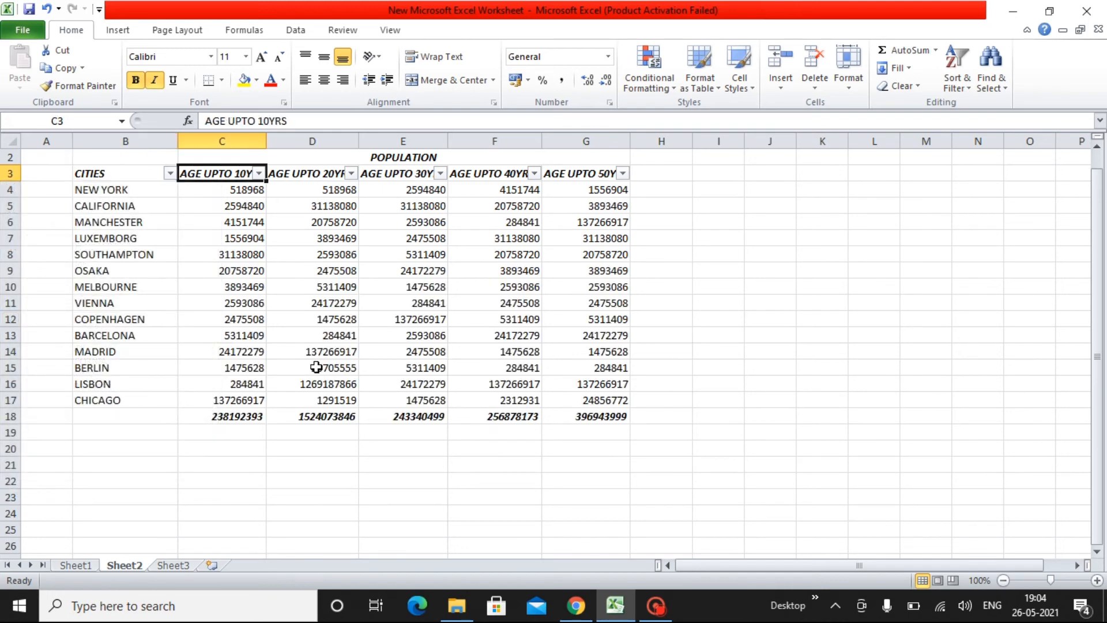
key(ctrl+Down)
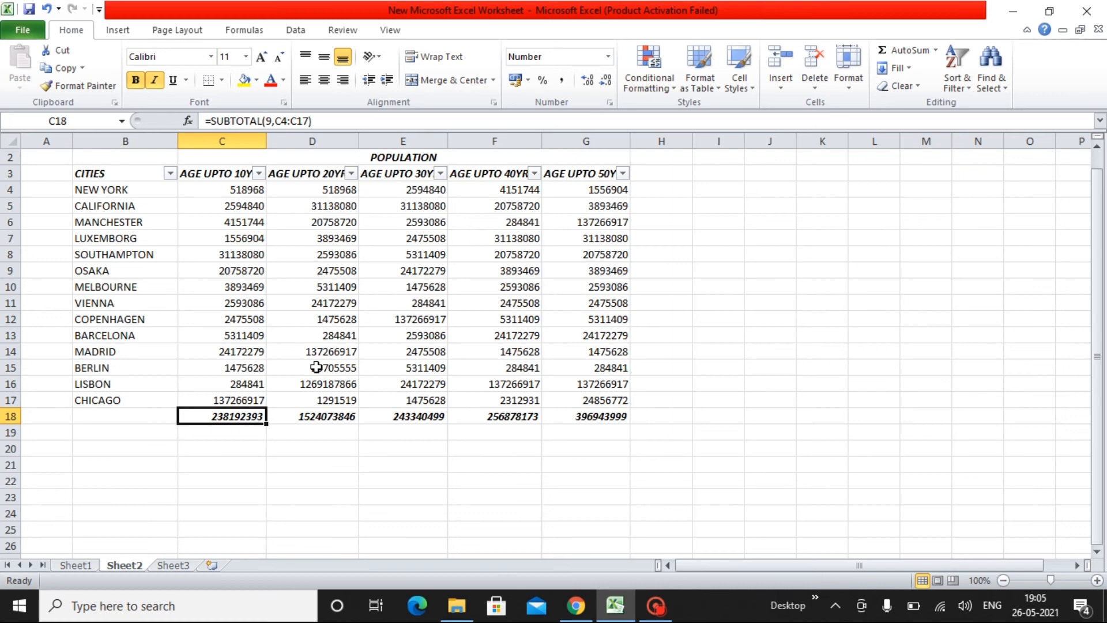
key(Left)
key(ctrl+Up)
key(ctrl+Up)
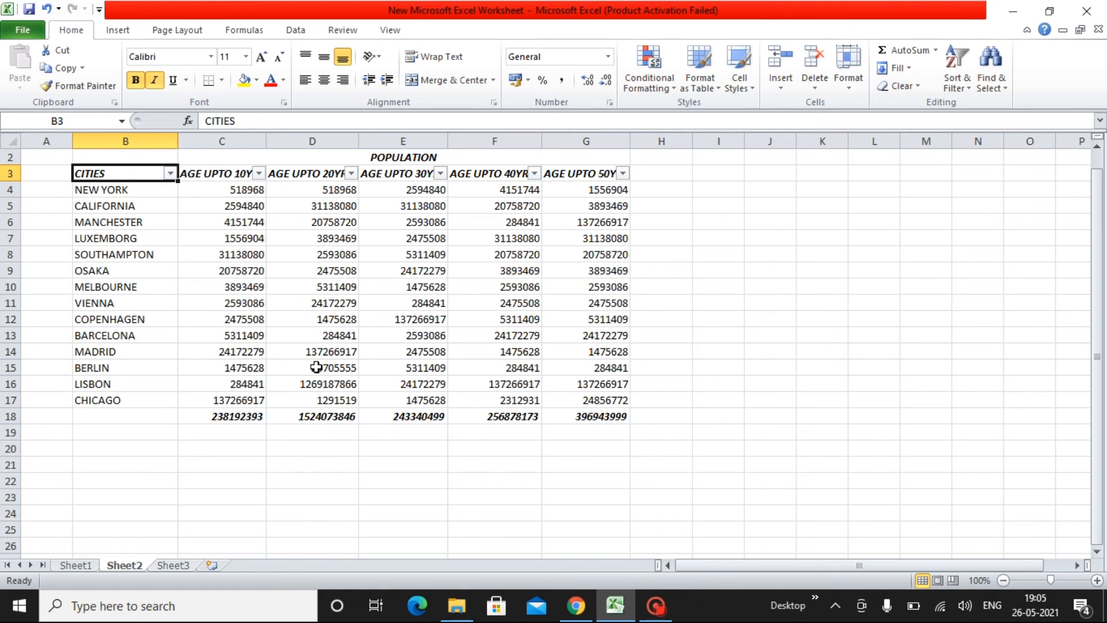
key(alt+Down)
key(Escape)
key(Down)
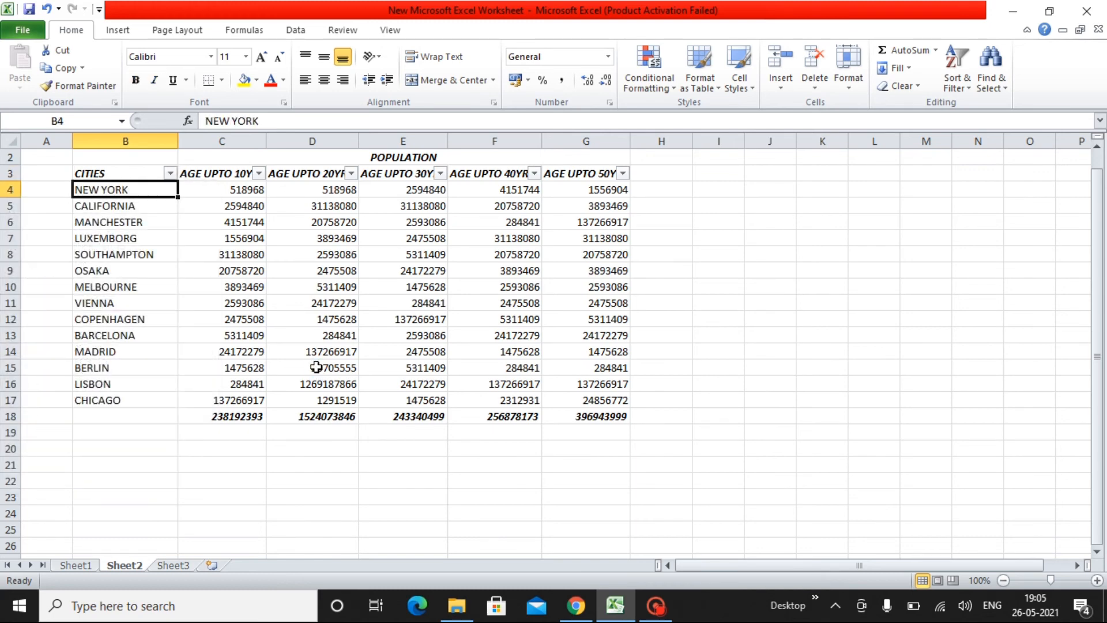
key(ctrl+shift+Down)
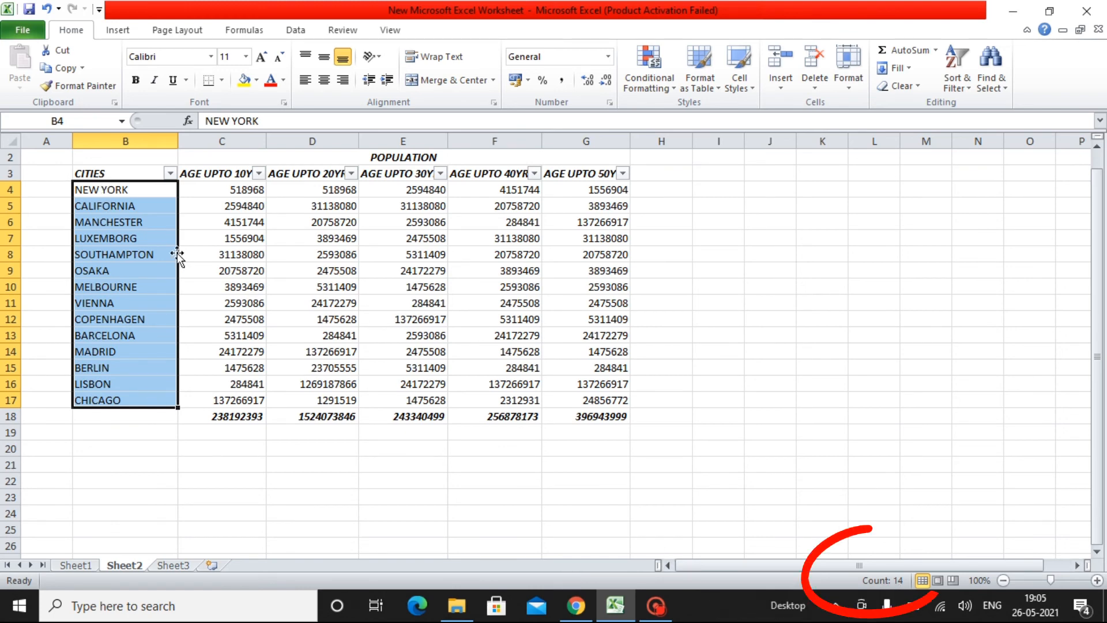
Filter the CITIES column to show only BERLIN, COPENHAGEN, LUXEMBORG and MANCHESTER.
click(171, 173)
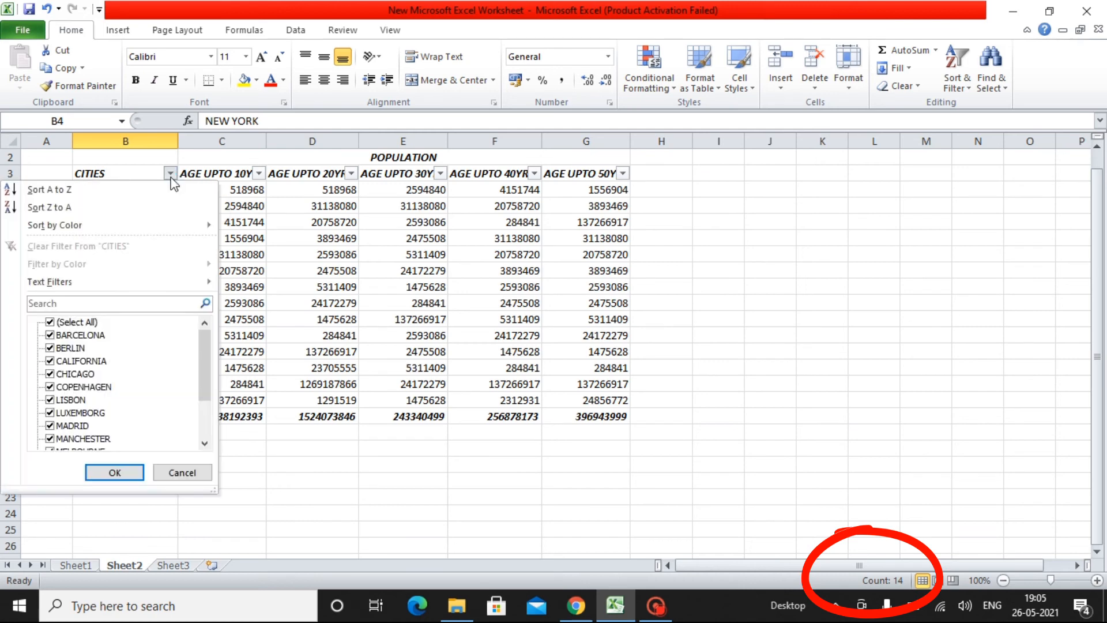
click(50, 323)
click(50, 387)
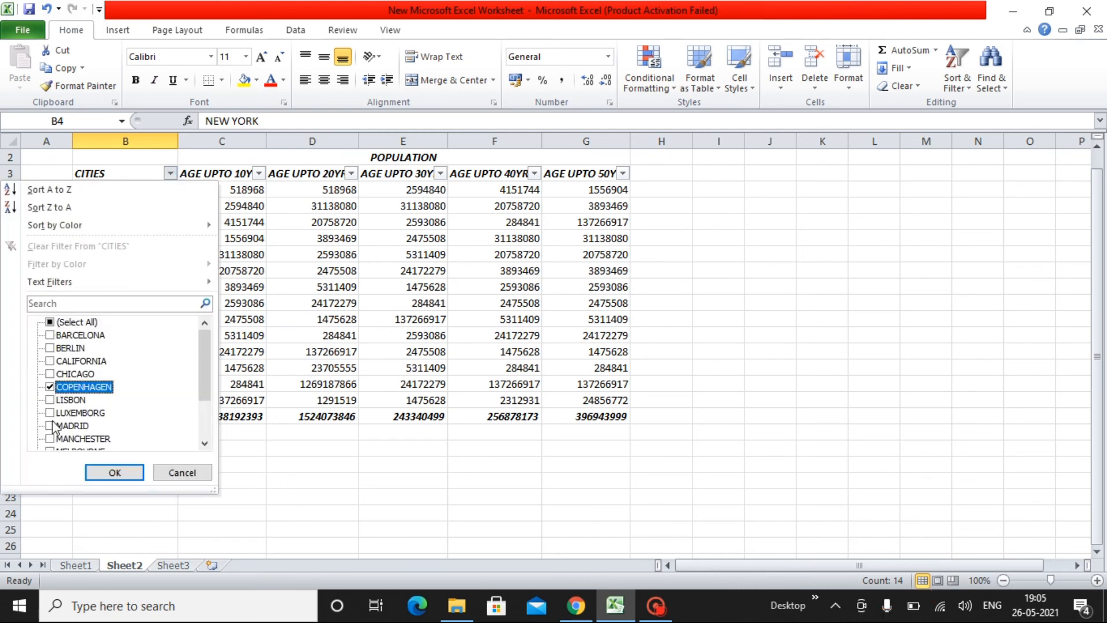
click(50, 413)
click(49, 439)
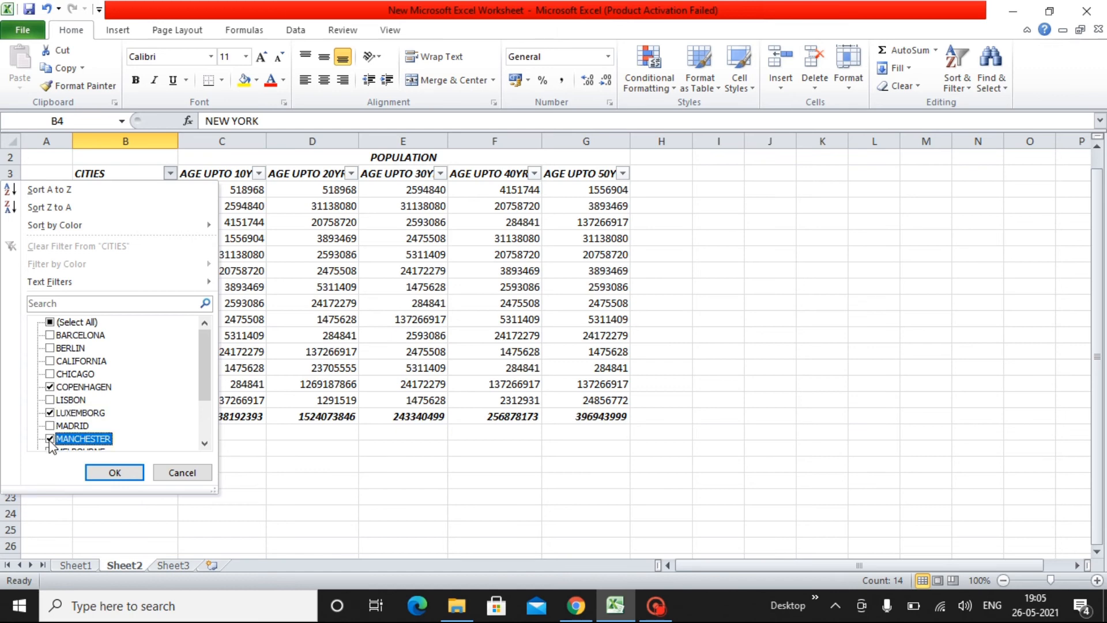
click(50, 348)
click(50, 373)
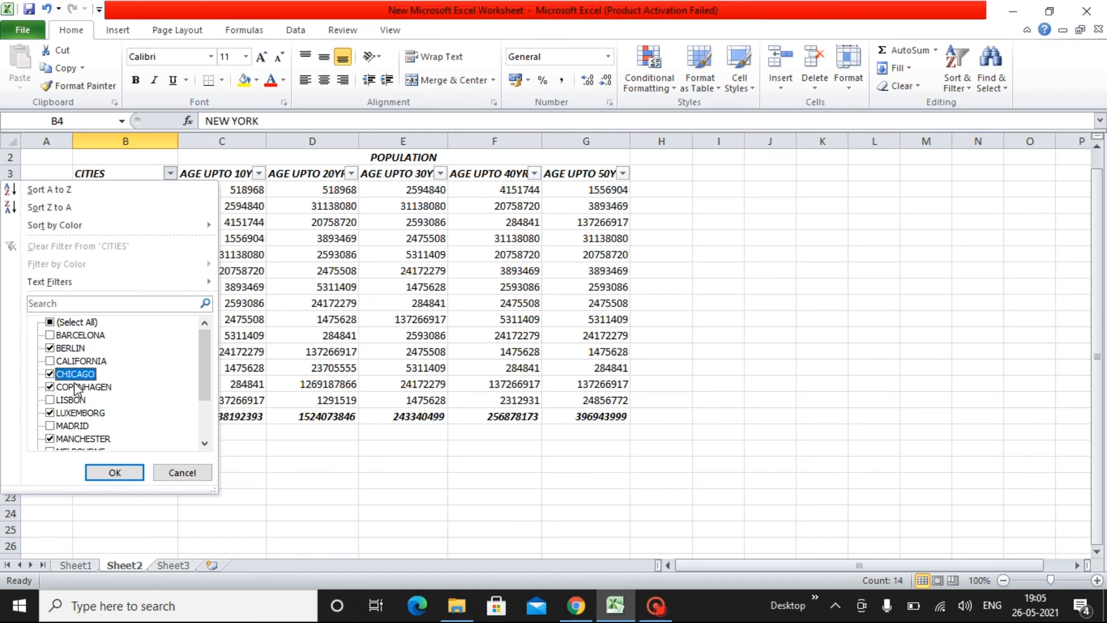
click(50, 373)
click(134, 476)
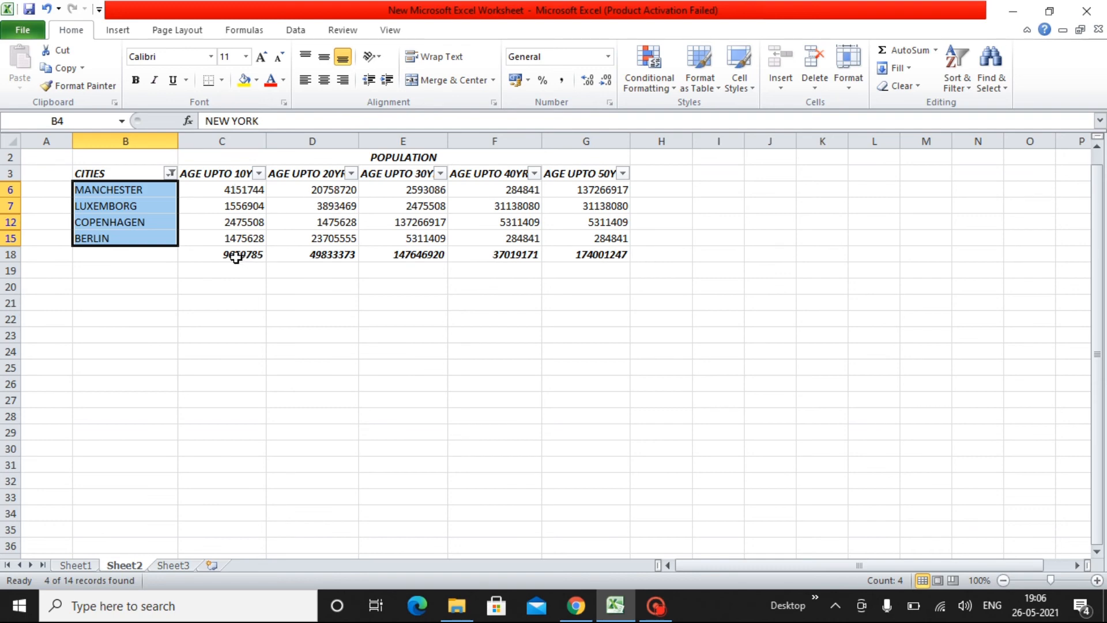
Compare the subtotal in C18 with the sum of the filtered AGE UPTO 10YRS values, and show the formula commands.
drag(232, 190, 545, 240)
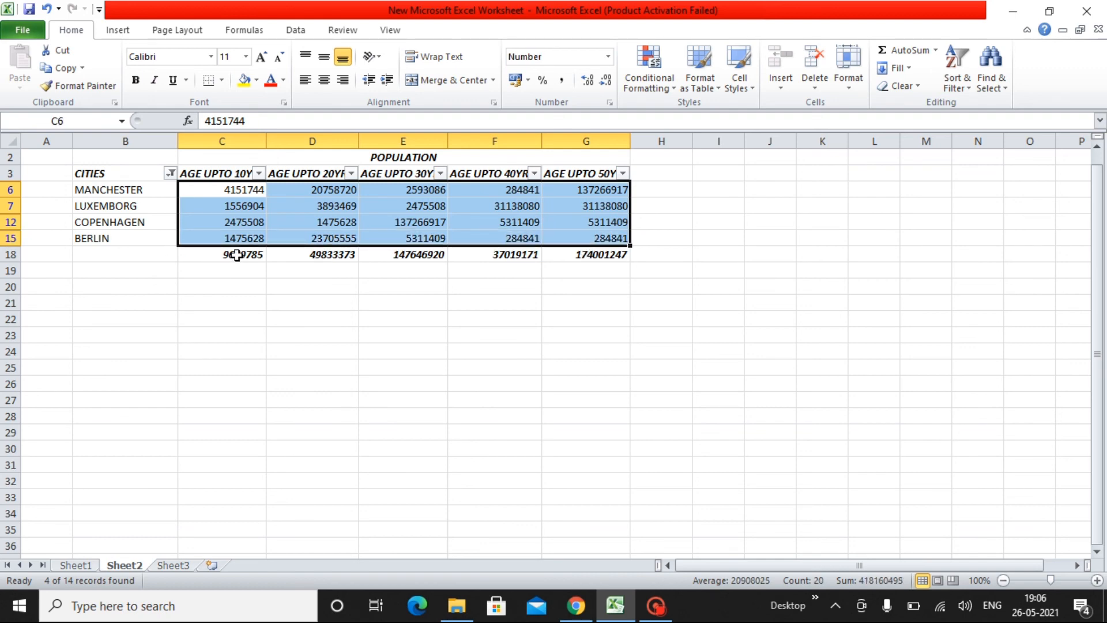
click(236, 256)
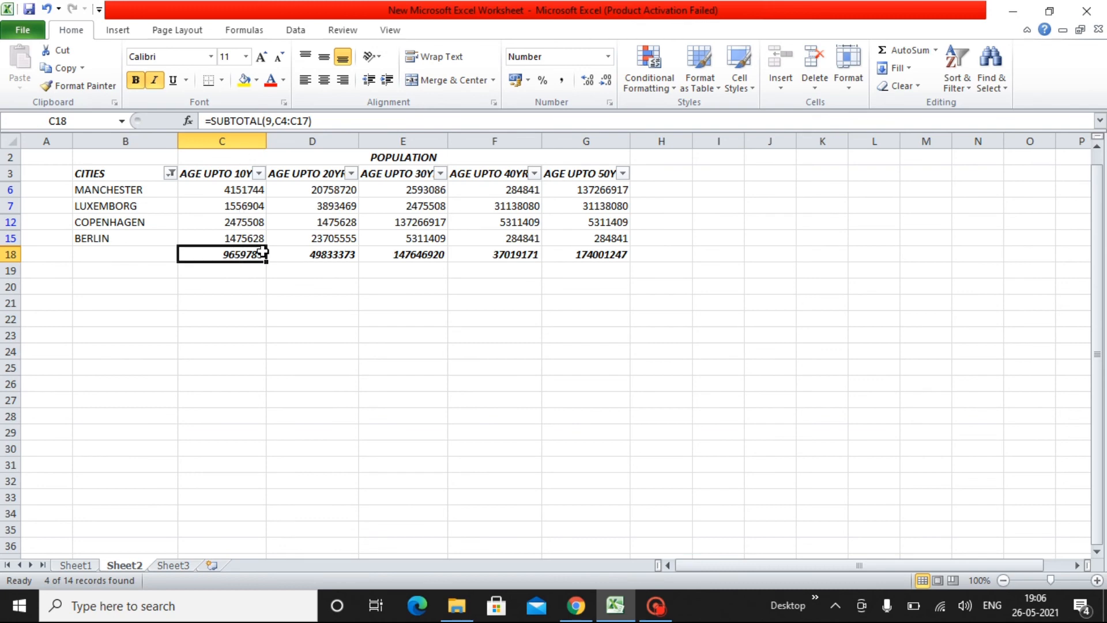
drag(249, 190, 253, 238)
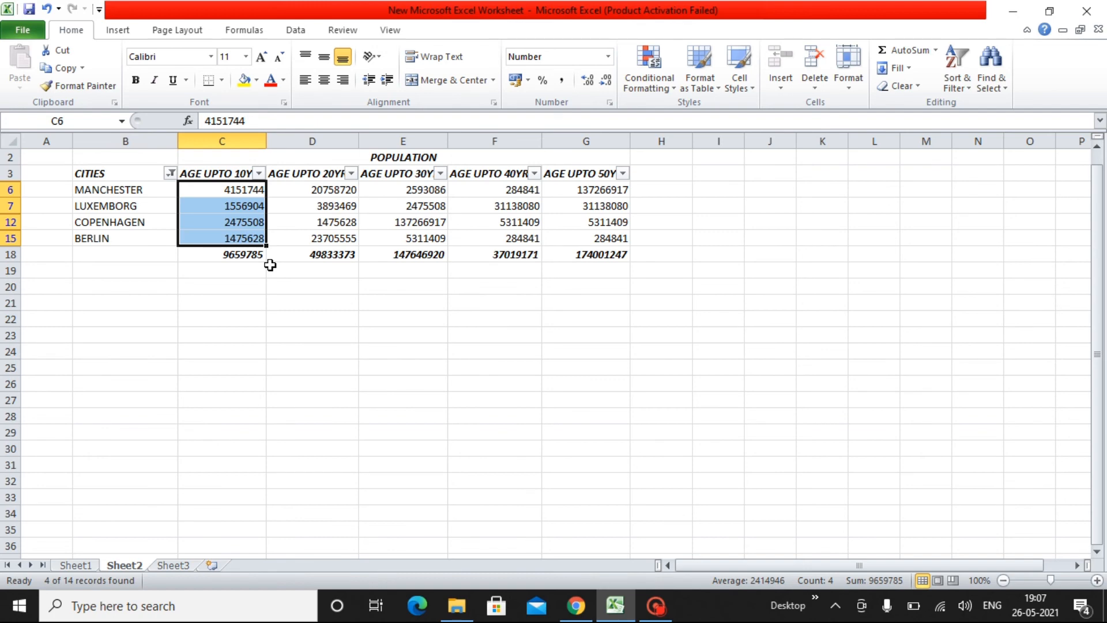
click(245, 32)
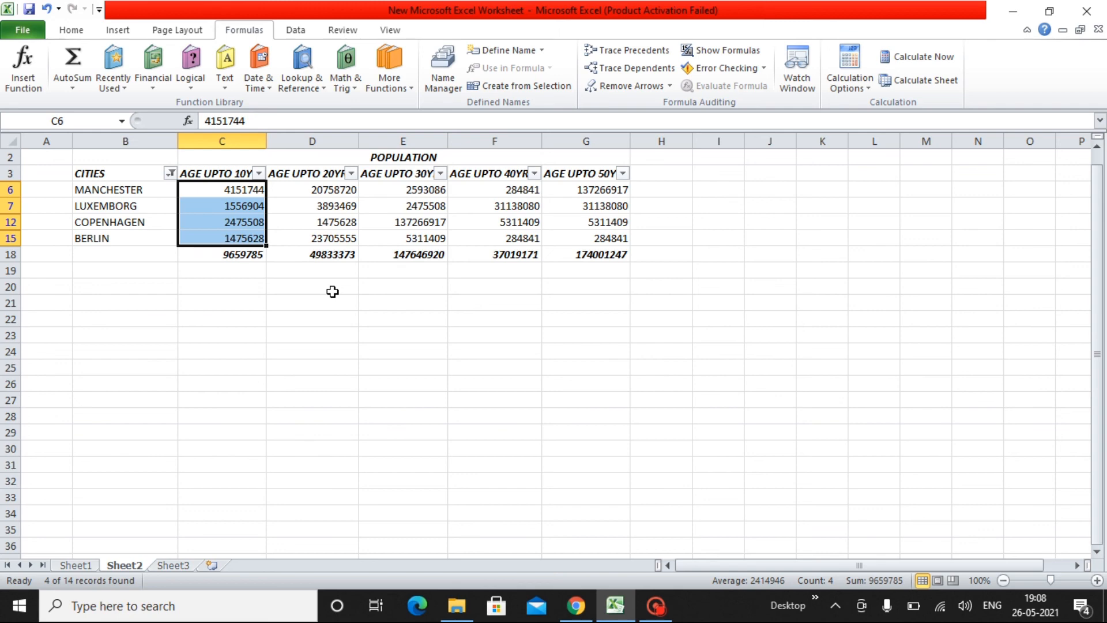
Select all cities again in the CITIES filter to restore the full table.
key(Up)
key(Left)
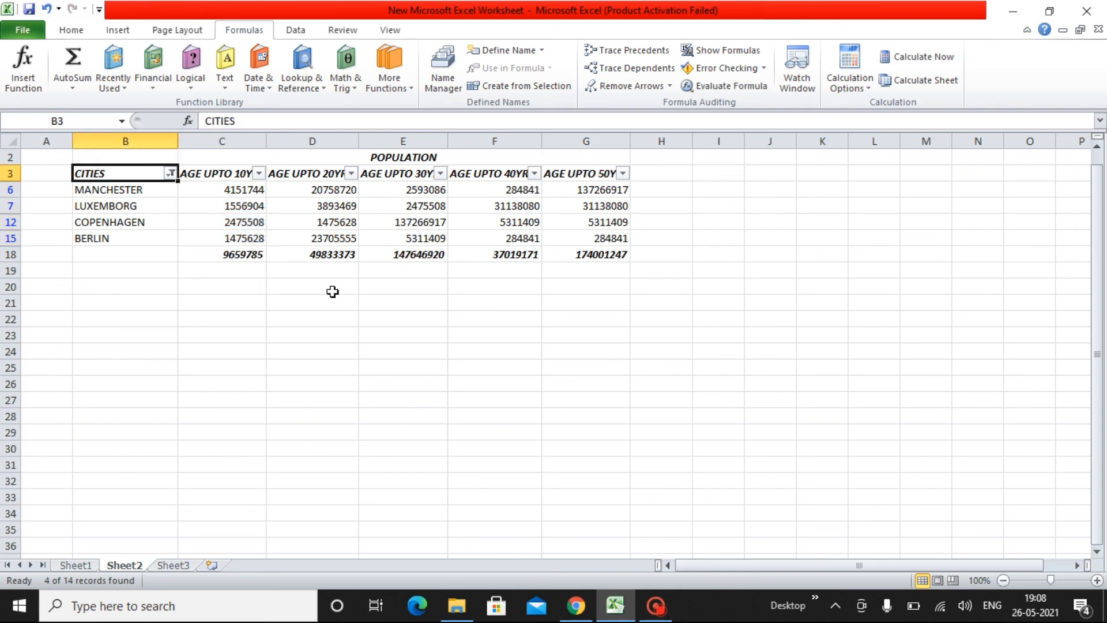
key(alt+Down)
key(Down)
key(Down)
key(Down)
key(Down)
key(Down)
key(Down)
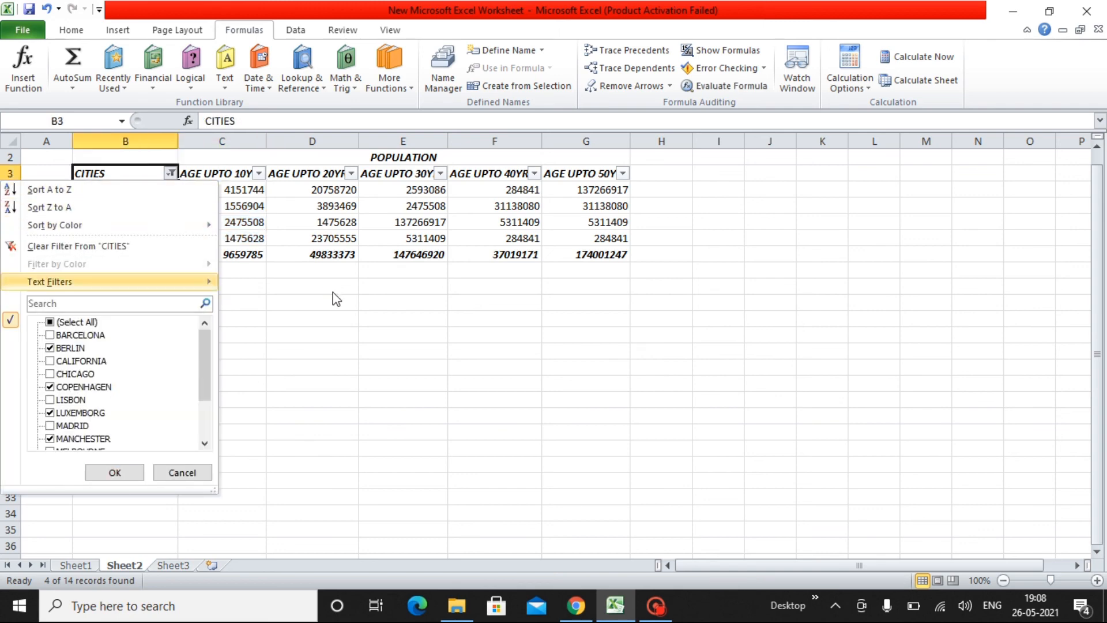
key(space)
key(Return)
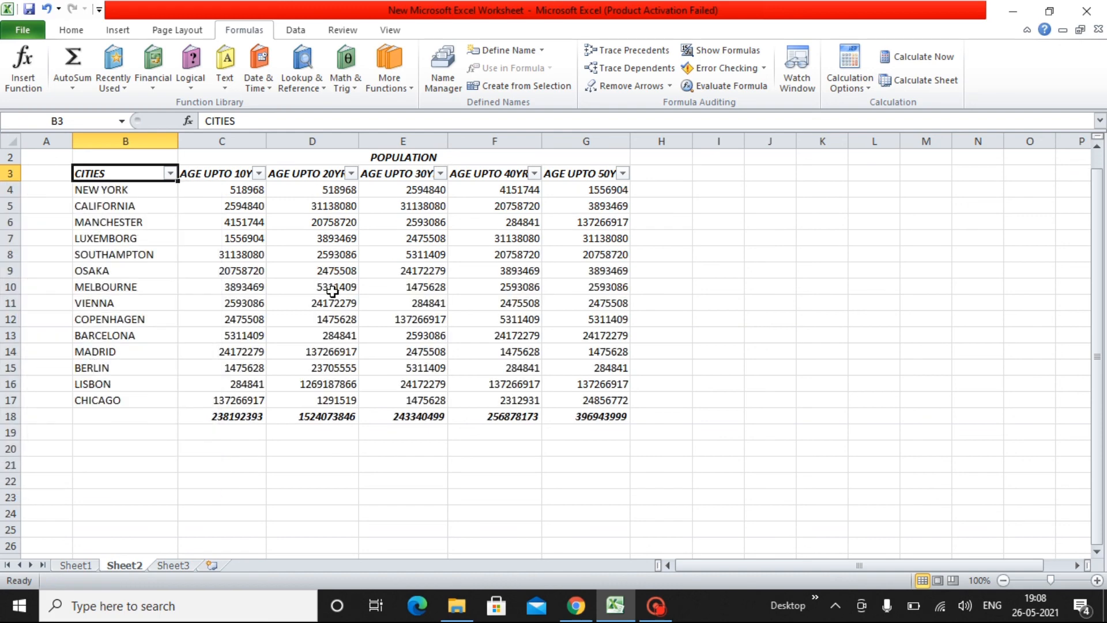